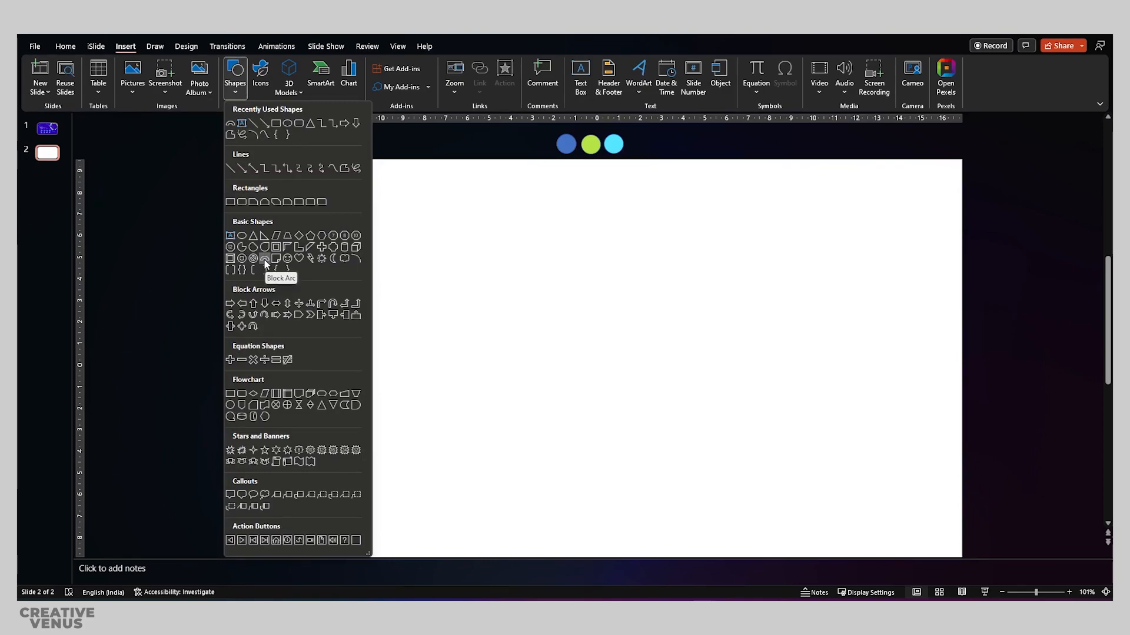
Draw a block arc about 10.61 cm high and wide in the right half of the slide.
click(264, 259)
mouse_move(751, 253)
mouse_down()
mouse_move(875, 396)
mouse_move(923, 479)
mouse_move(980, 482)
mouse_up()
drag(885, 294, 833, 276)
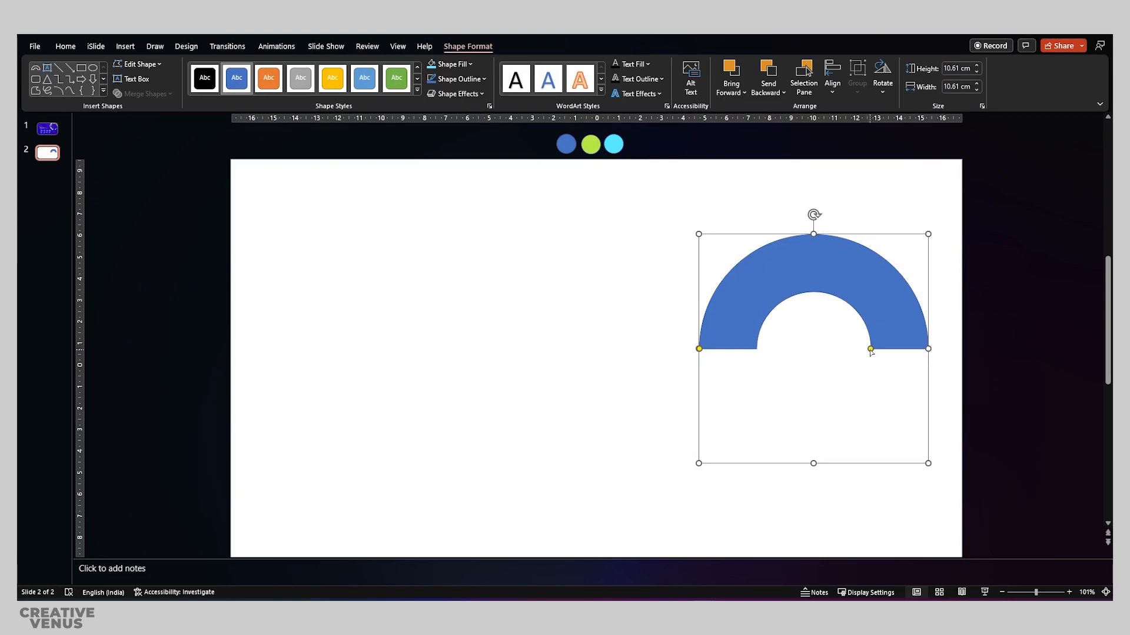
Thin the block arc's band, extend it to an almost closed ring, and scale it to about 8.55 cm.
drag(870, 350, 920, 353)
drag(699, 349, 919, 386)
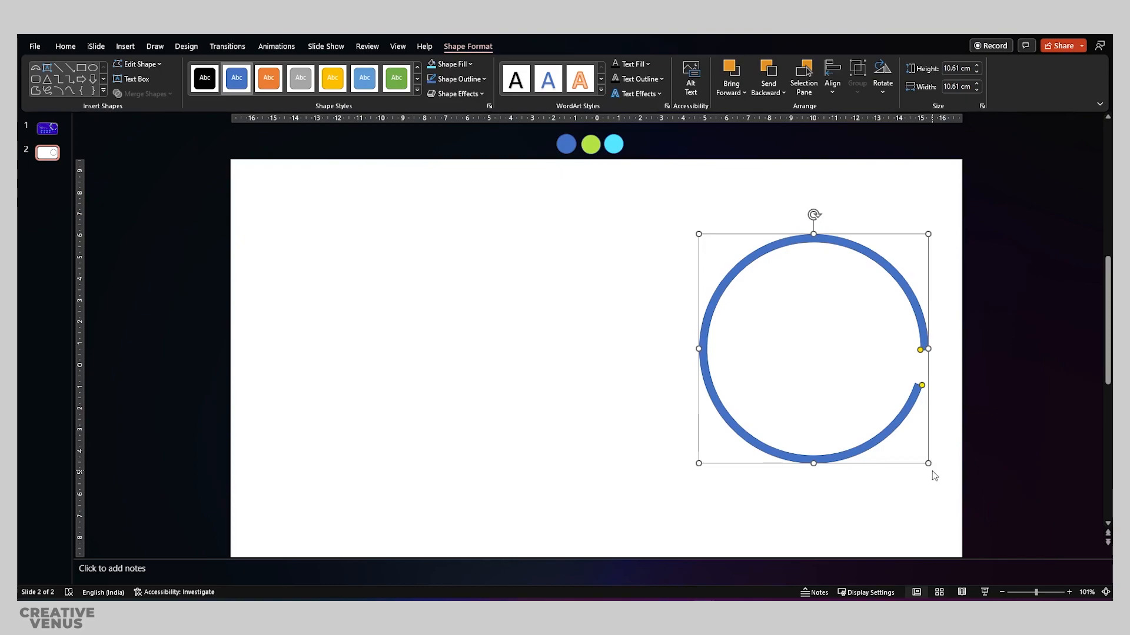
drag(929, 465, 894, 439)
click(858, 417)
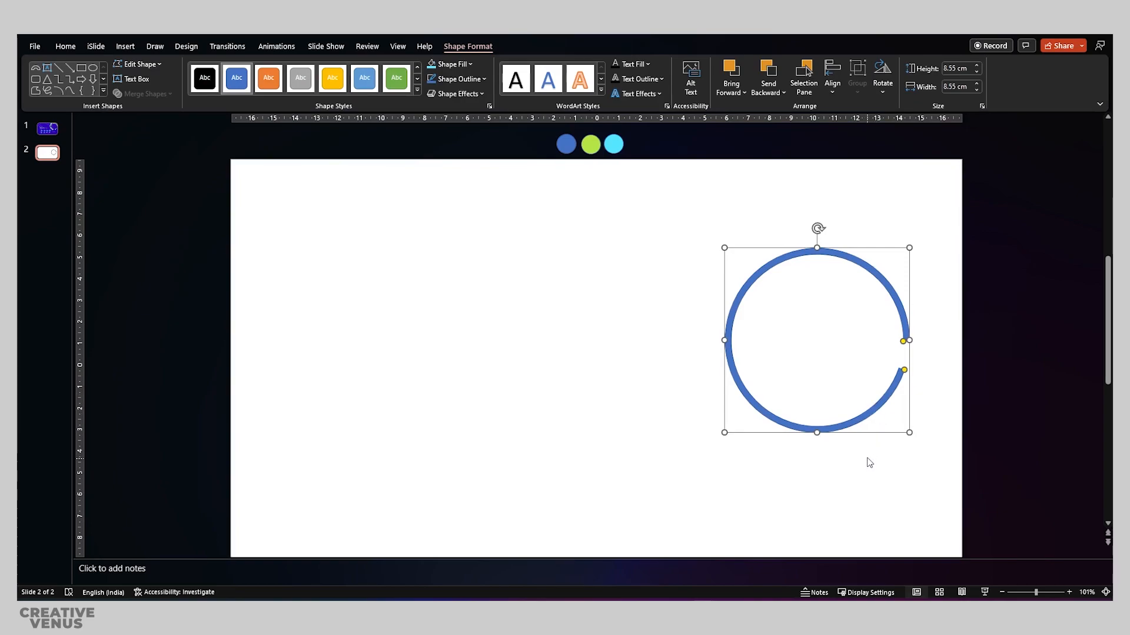
Shorten the ring to its upper half so that both ends finish at about the same height.
mouse_move(905, 370)
mouse_down()
mouse_move(769, 433)
mouse_move(714, 351)
mouse_up()
click(812, 273)
click(772, 267)
drag(773, 267, 766, 272)
click(664, 408)
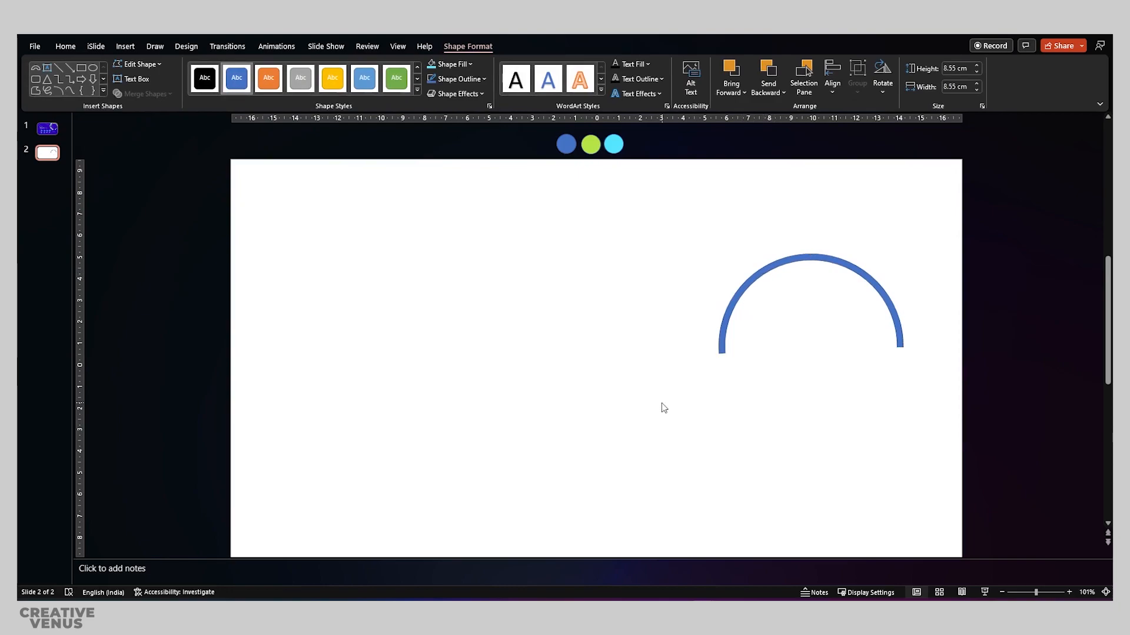
drag(723, 347, 720, 356)
click(666, 369)
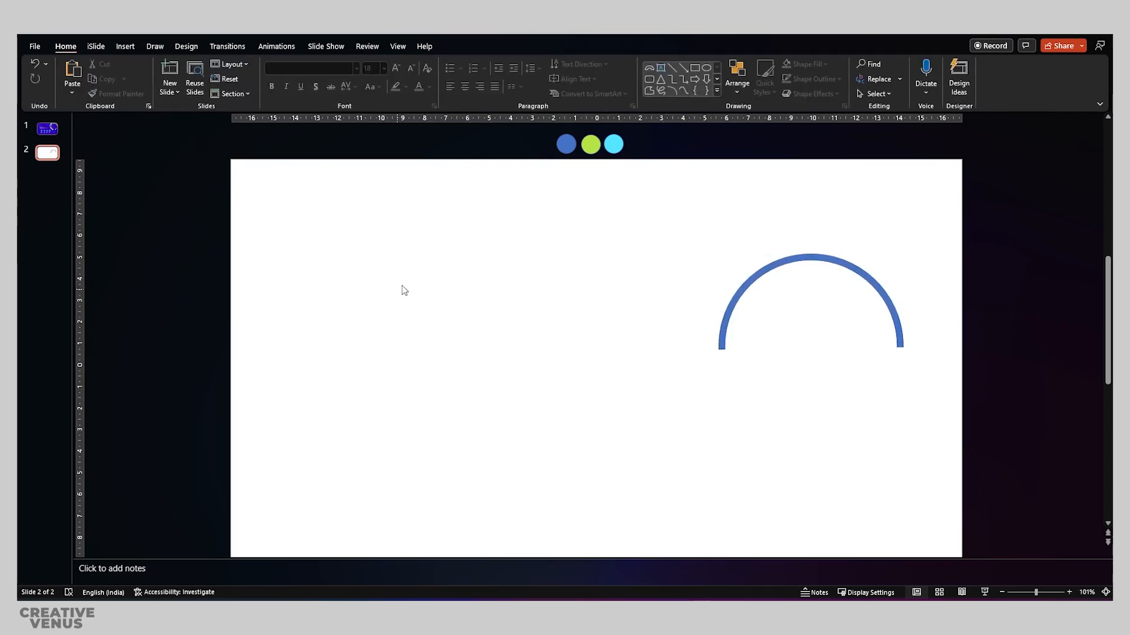
Add a Spin animation to the half-ring arc and play it with the Animation Pane shown.
click(284, 48)
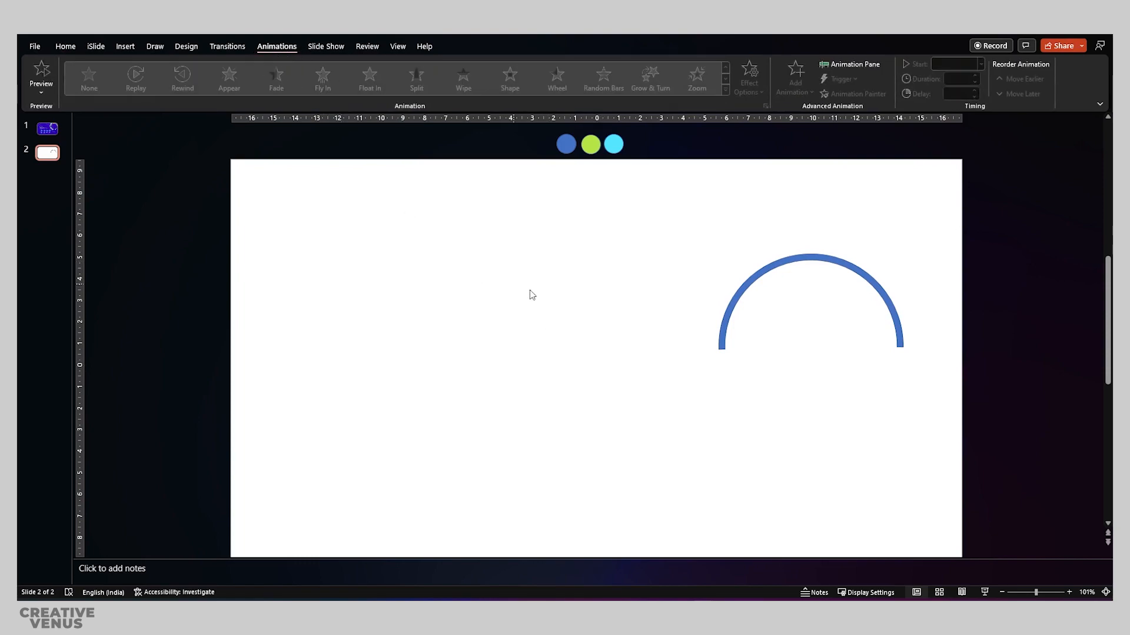
drag(660, 394, 950, 221)
click(807, 263)
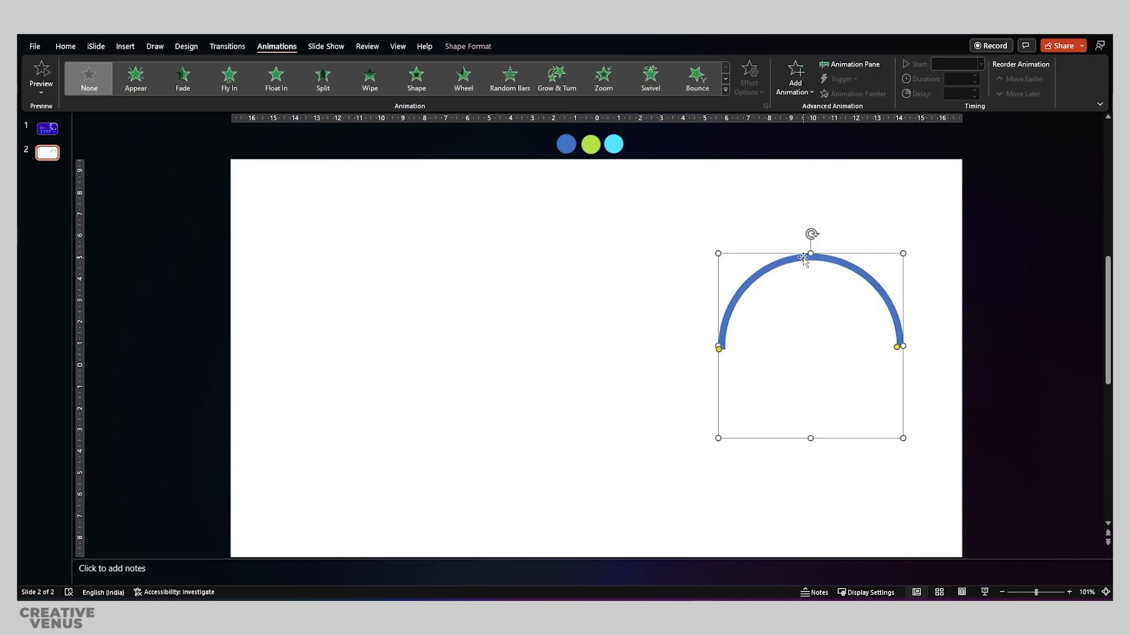
click(678, 337)
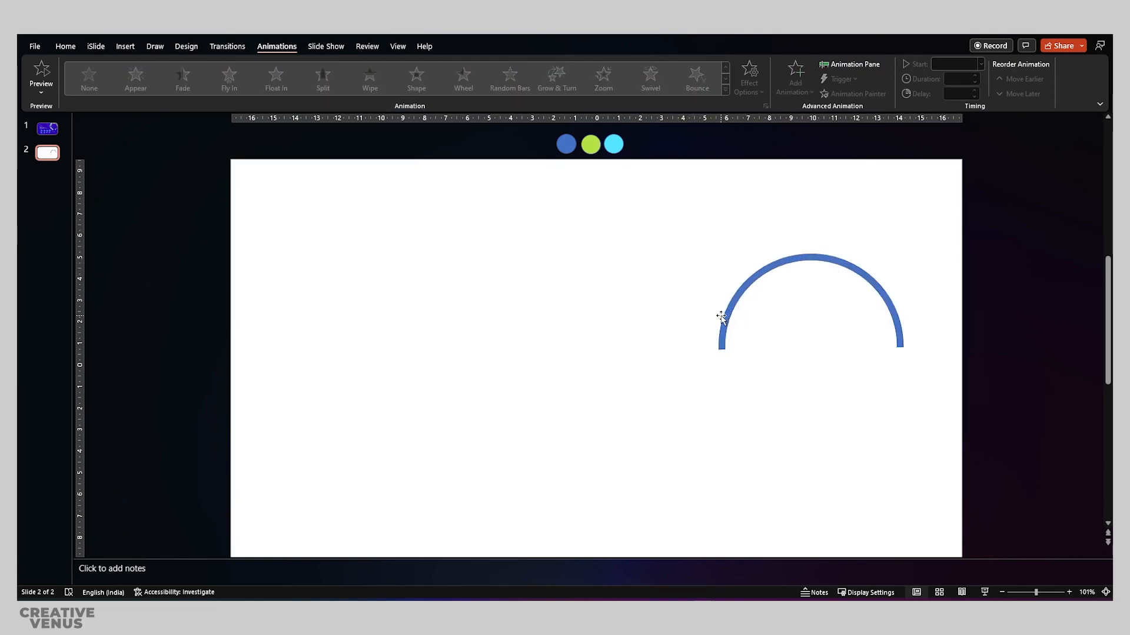
click(726, 321)
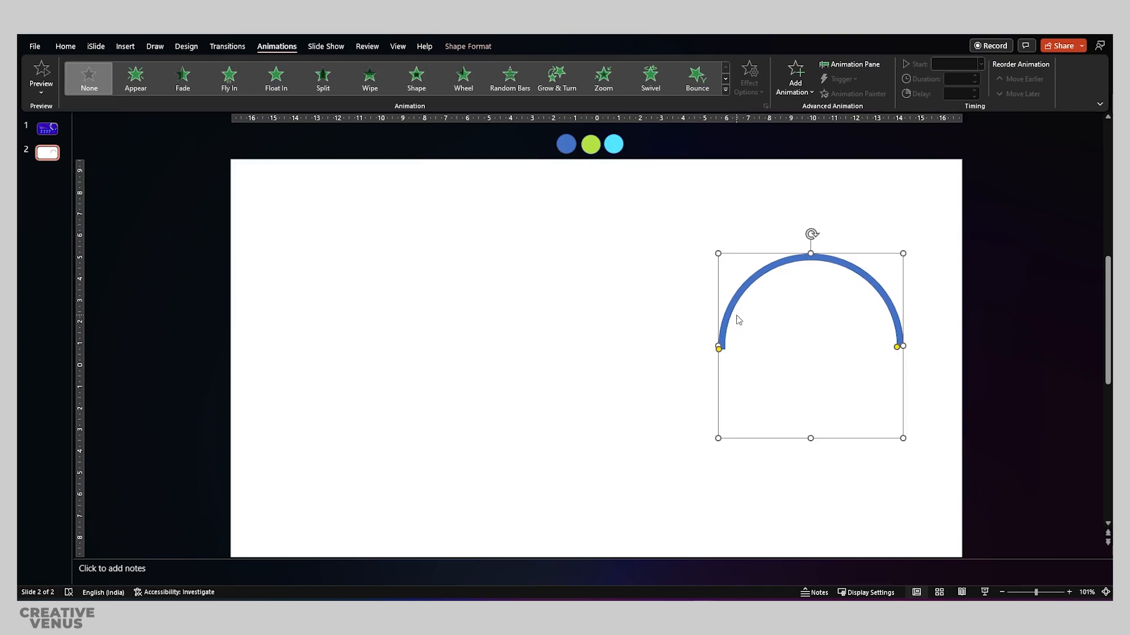
click(795, 93)
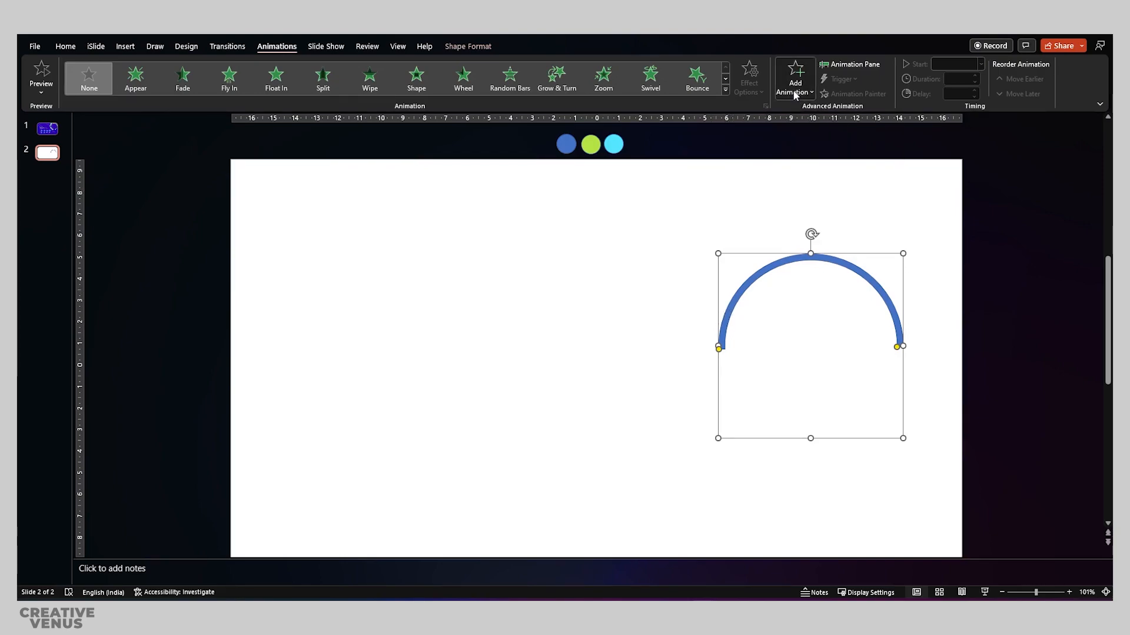
click(933, 249)
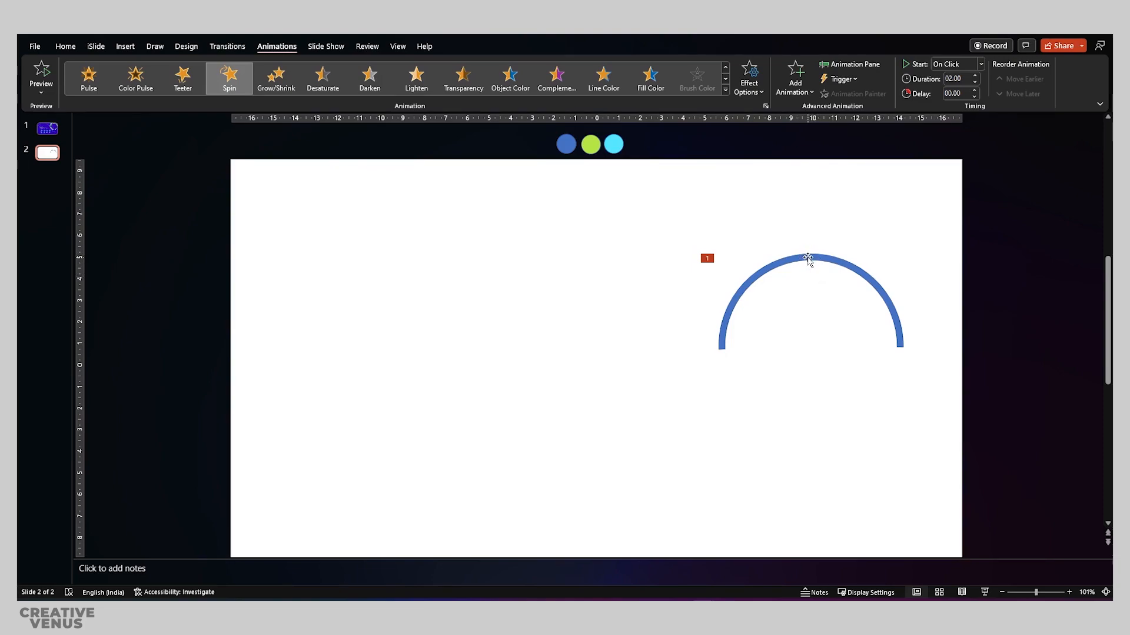
click(845, 65)
click(949, 150)
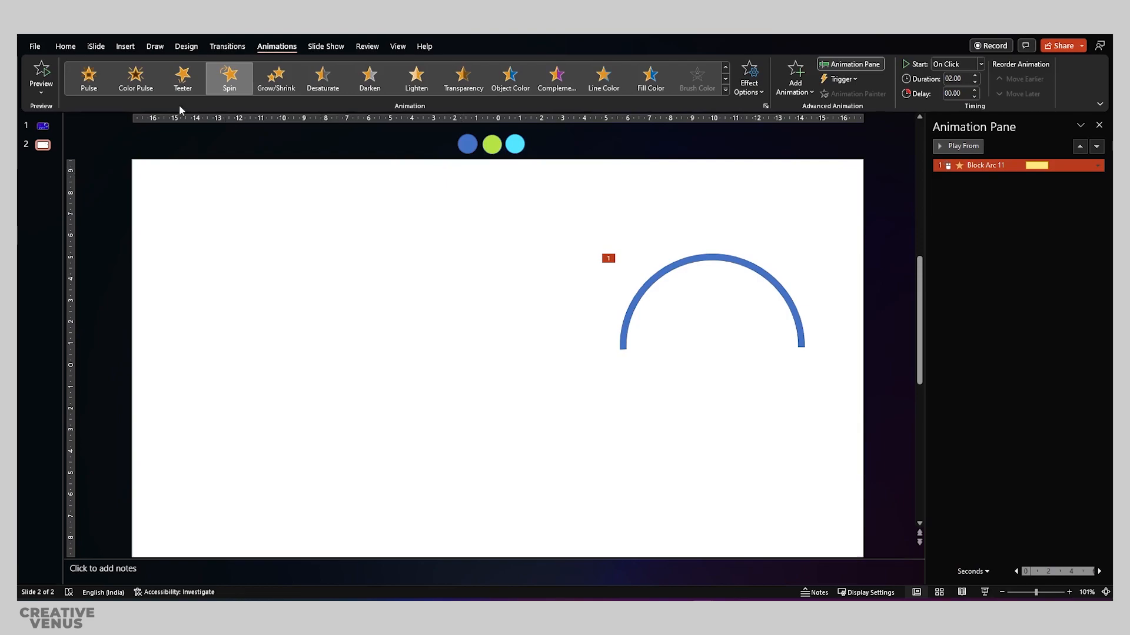
Draw a circle about 8.2 cm in diameter and place it just below the half-ring arc, overlapping it.
click(124, 47)
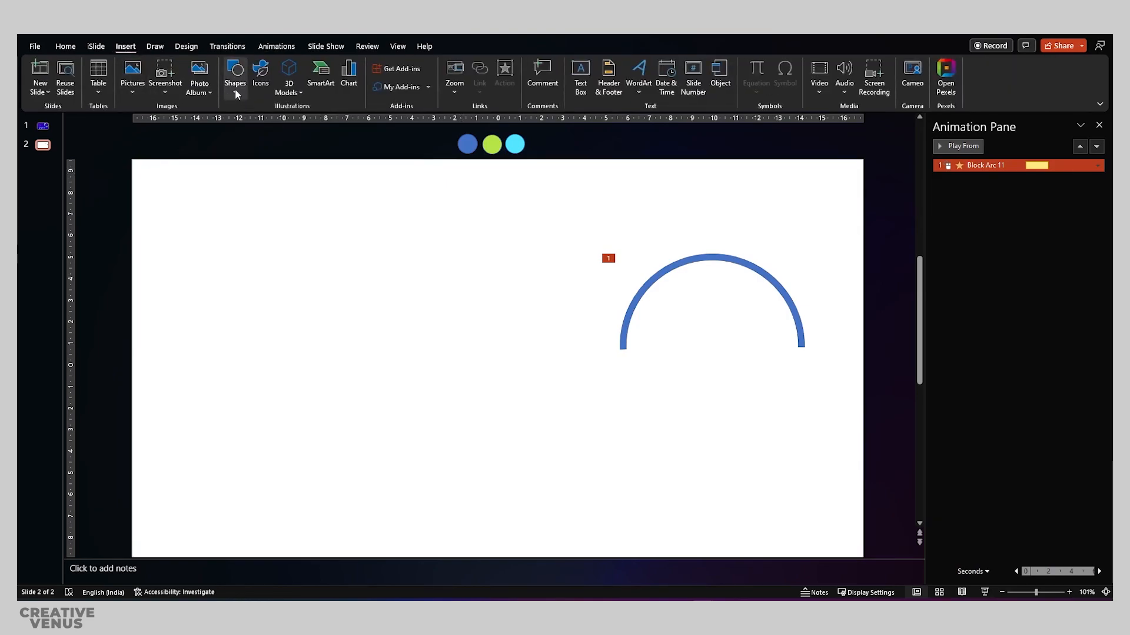
click(232, 88)
click(292, 129)
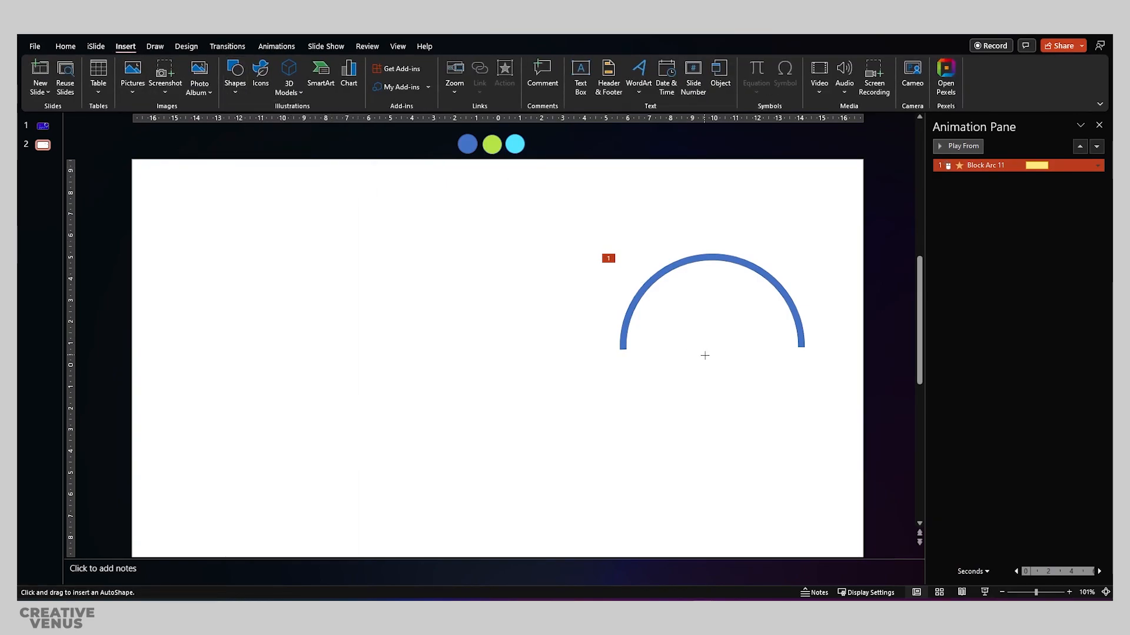
drag(666, 307, 806, 485)
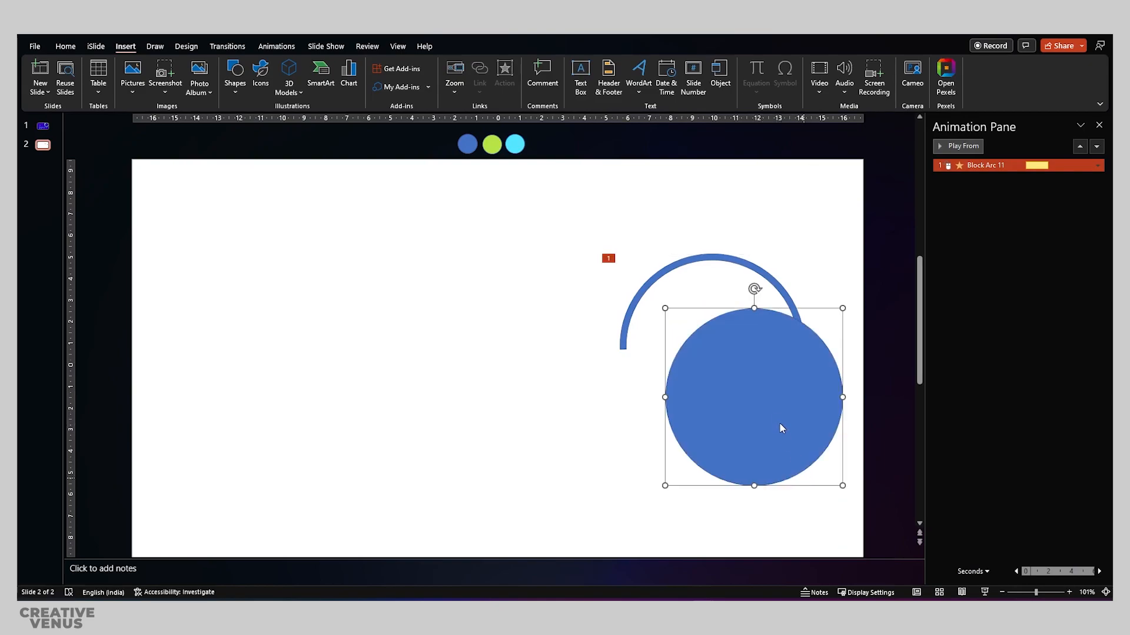
drag(777, 416, 734, 398)
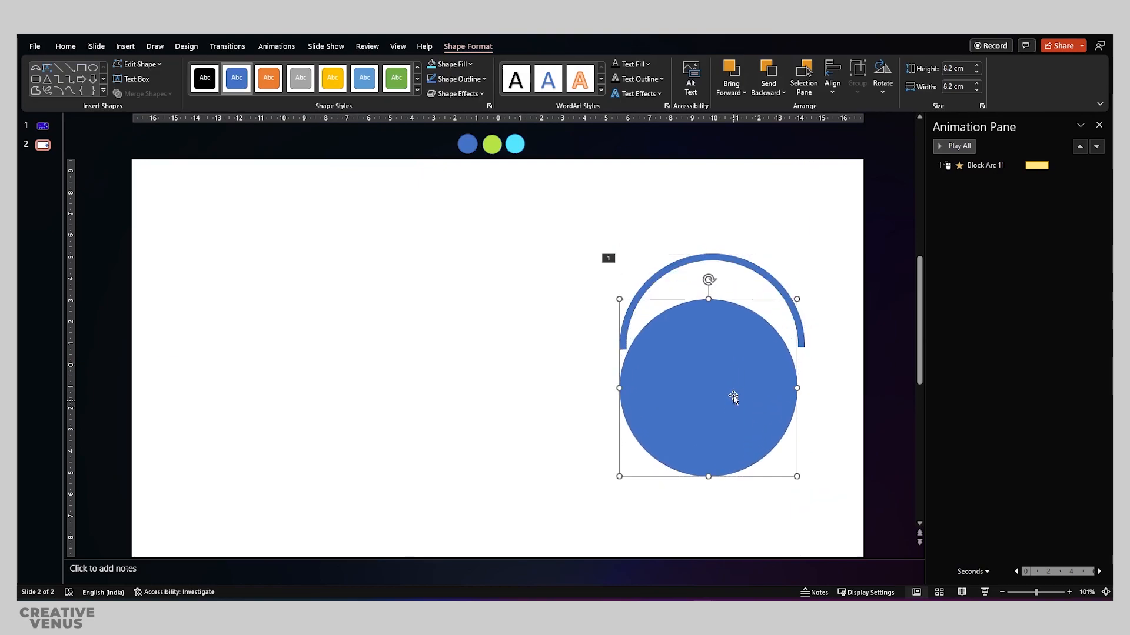
Set the half-ring arc's height and width to 8.6 cm.
click(717, 260)
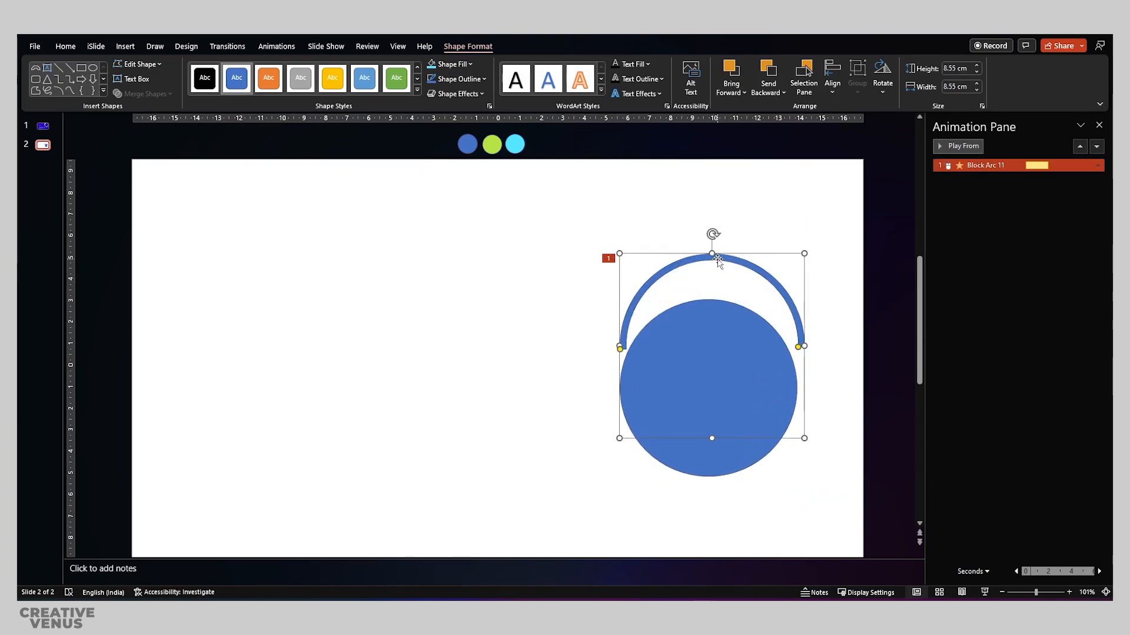
click(977, 67)
click(976, 84)
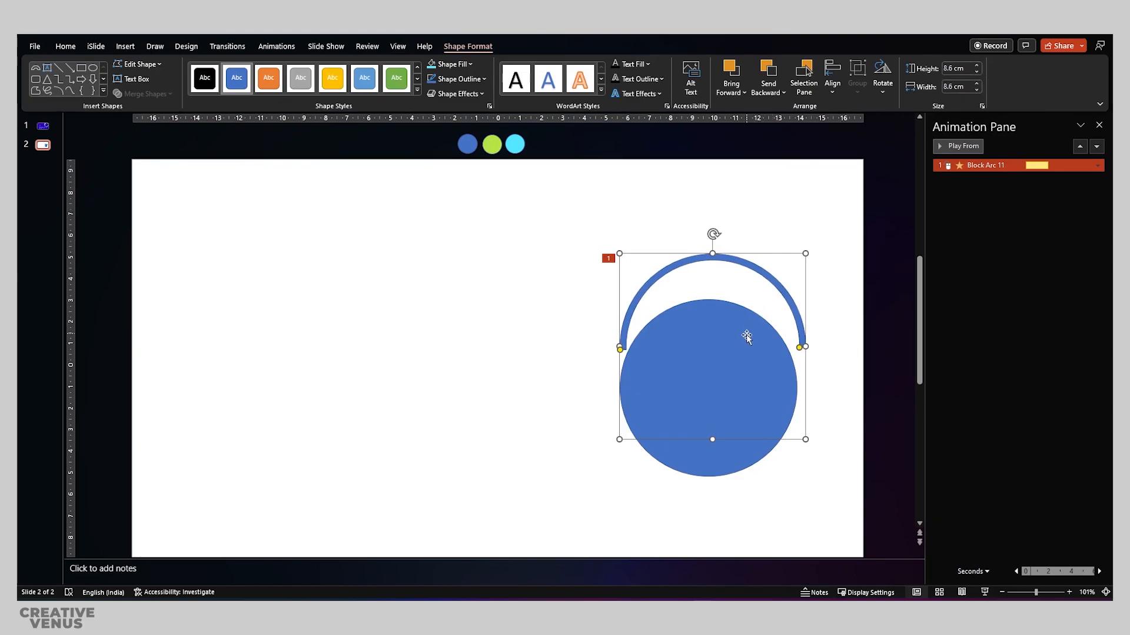
Set the circle's height and width to 8.6 cm.
click(710, 338)
click(976, 66)
click(977, 67)
click(977, 67)
click(977, 66)
click(976, 66)
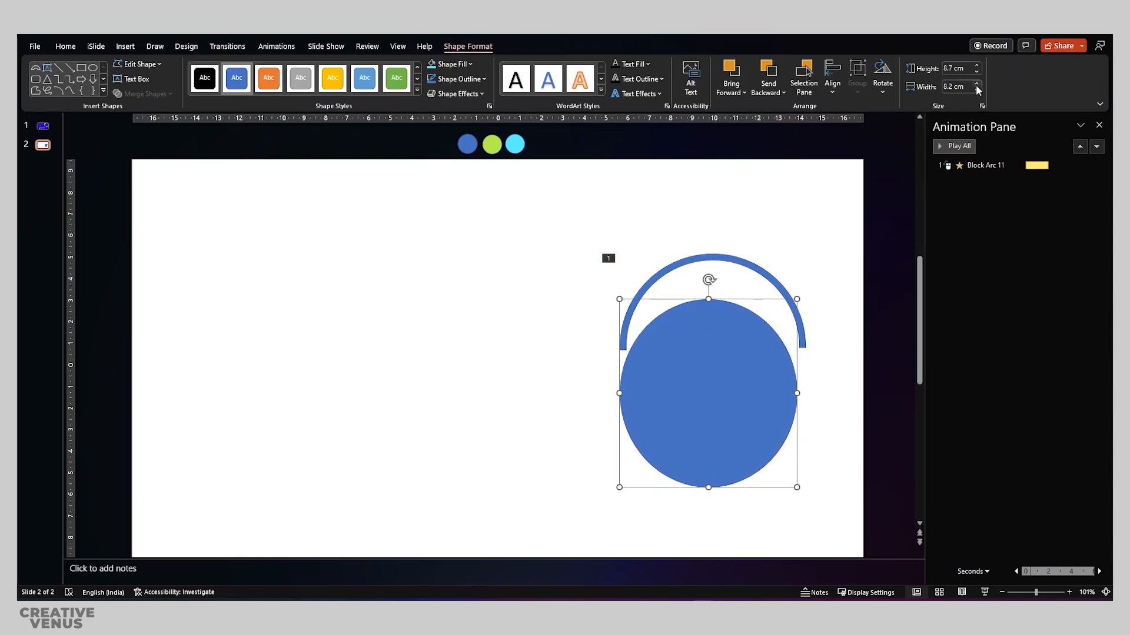
click(976, 72)
click(978, 84)
click(977, 84)
click(977, 84)
click(977, 84)
click(978, 84)
click(977, 90)
Align the circle exactly over the half-ring arc and send the circle to the back.
drag(724, 333, 724, 288)
right_click(722, 290)
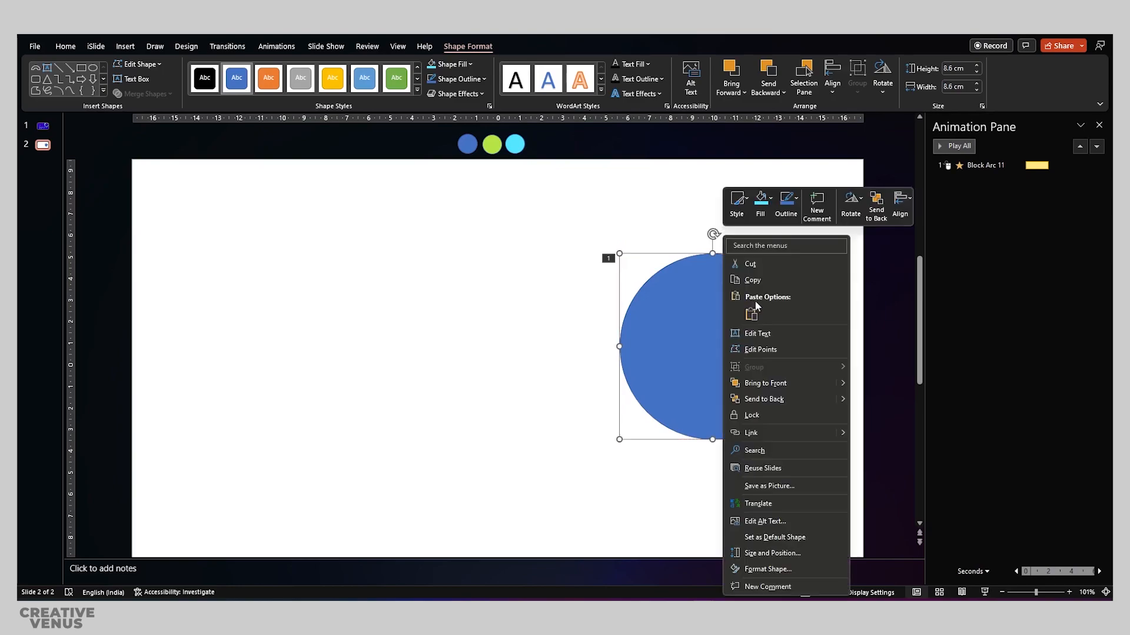
click(765, 395)
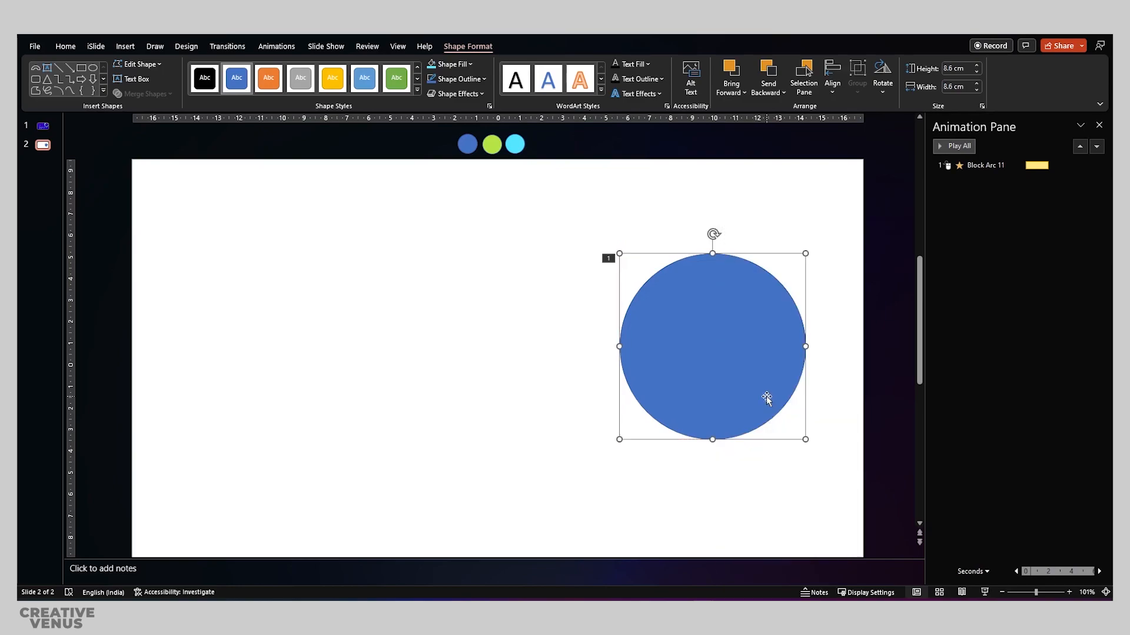
click(590, 316)
Remove the outline from the large circle.
click(678, 351)
double_click(677, 351)
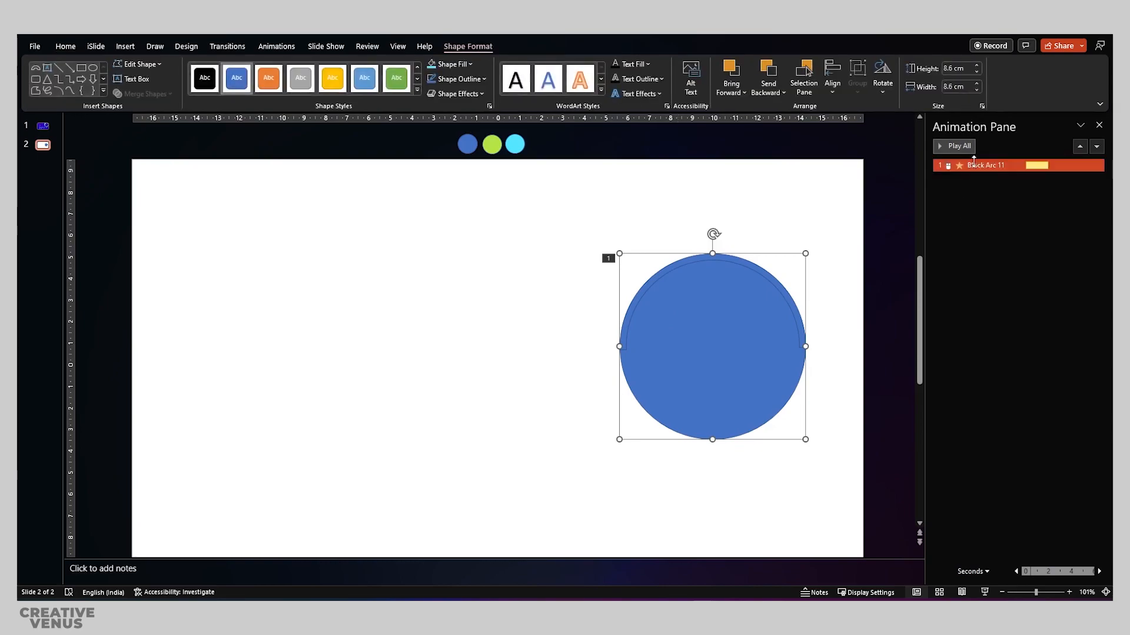
click(476, 84)
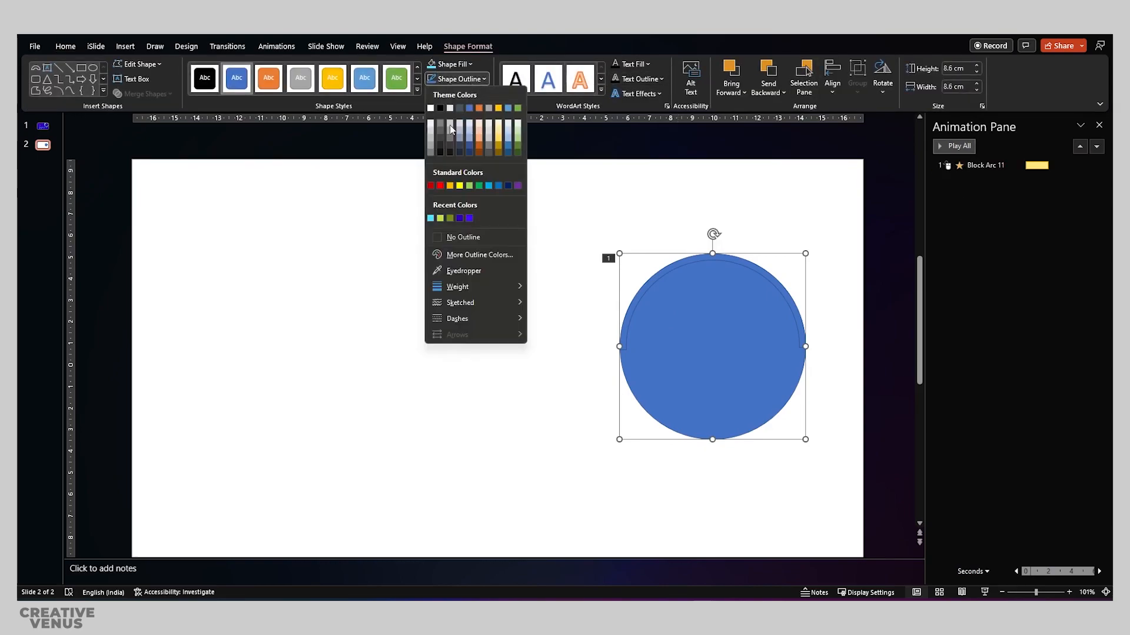
click(442, 239)
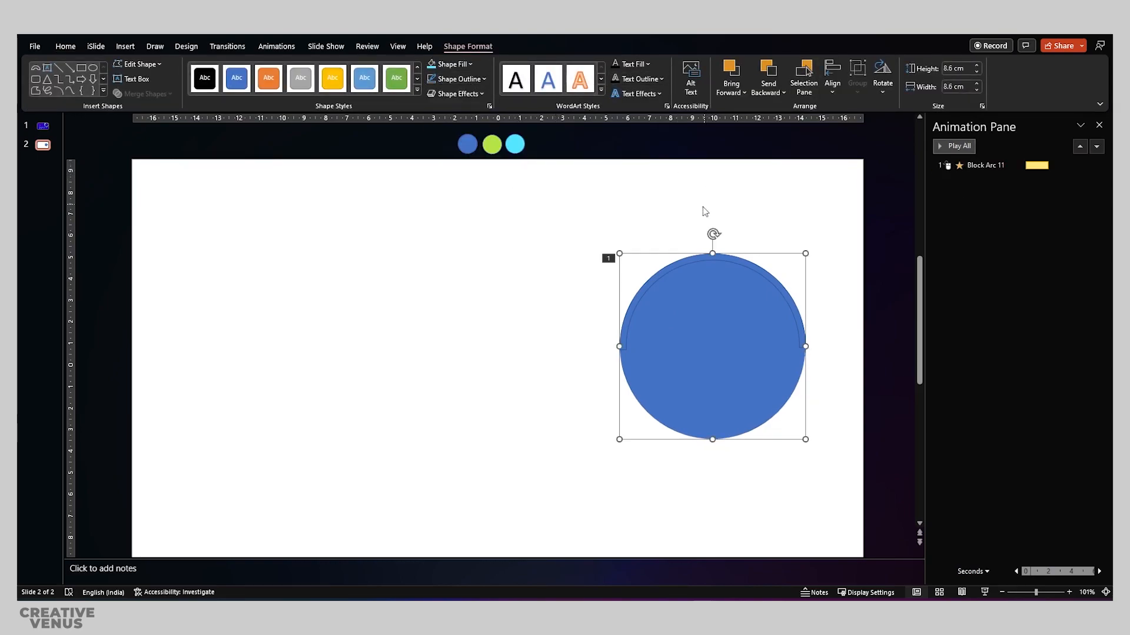
Fill the half-ring arc with the light blue sampled from the third colour dot above the slide.
click(687, 261)
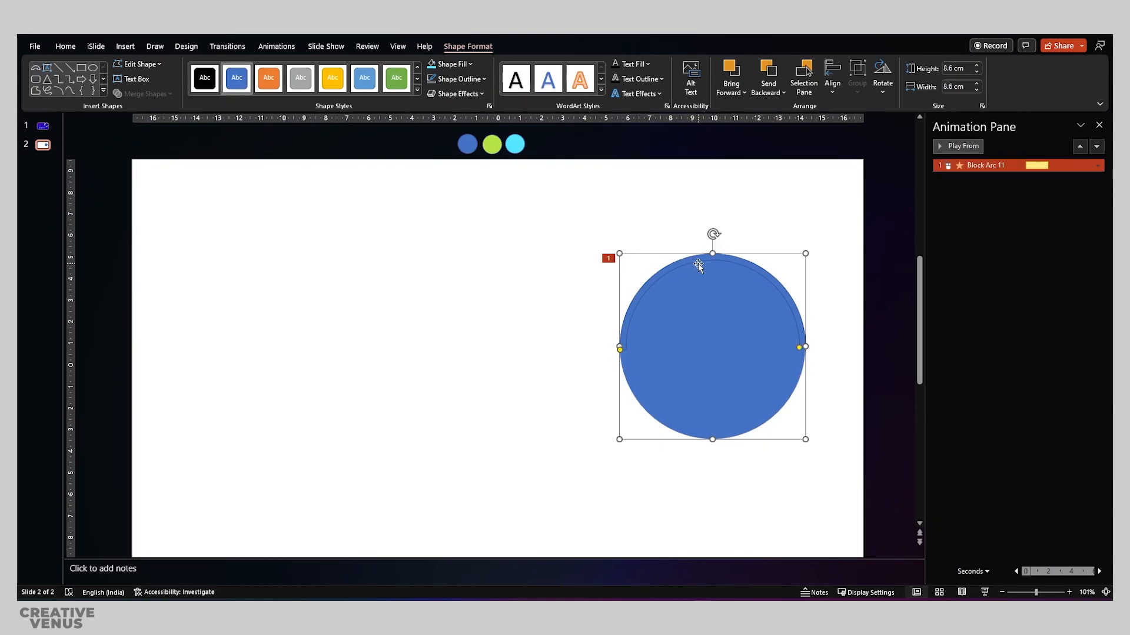
click(1098, 125)
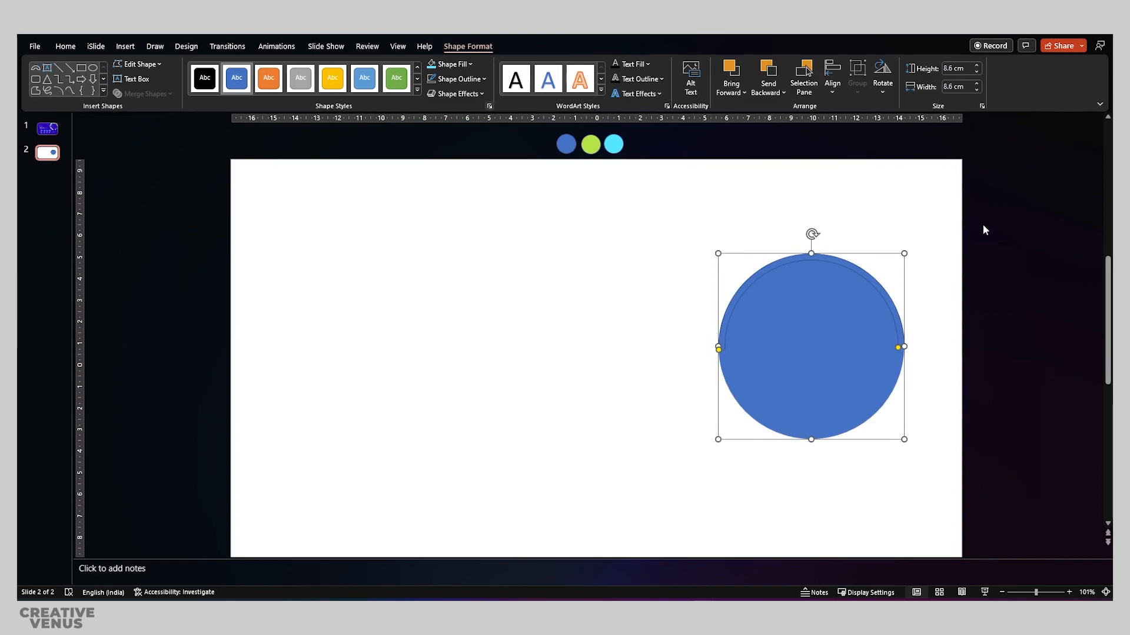
click(981, 192)
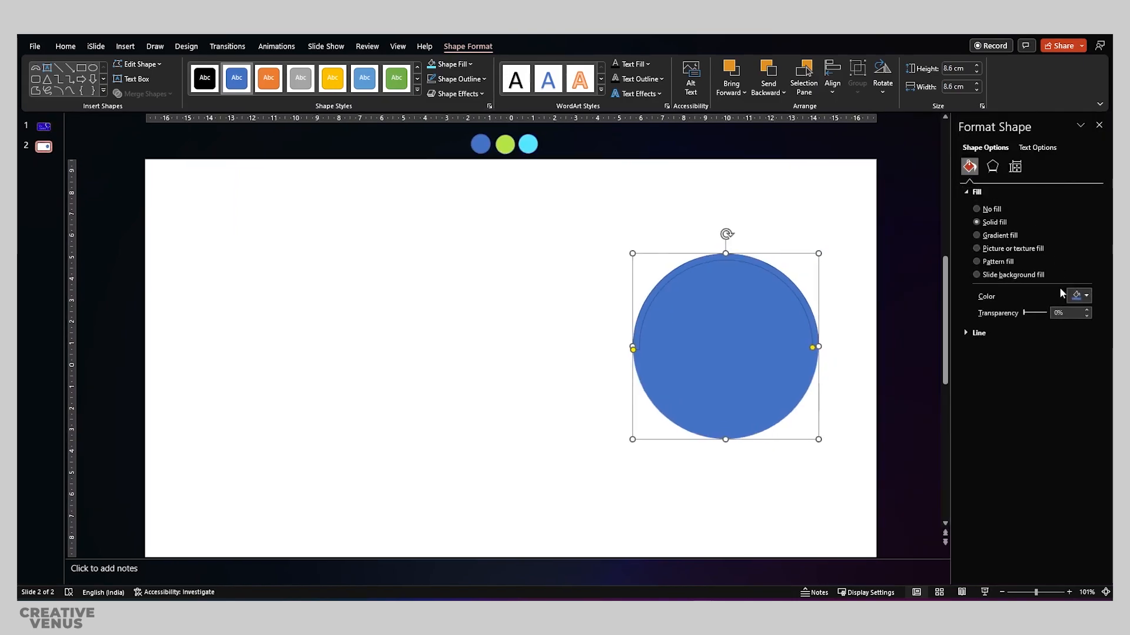
click(1076, 296)
click(1043, 469)
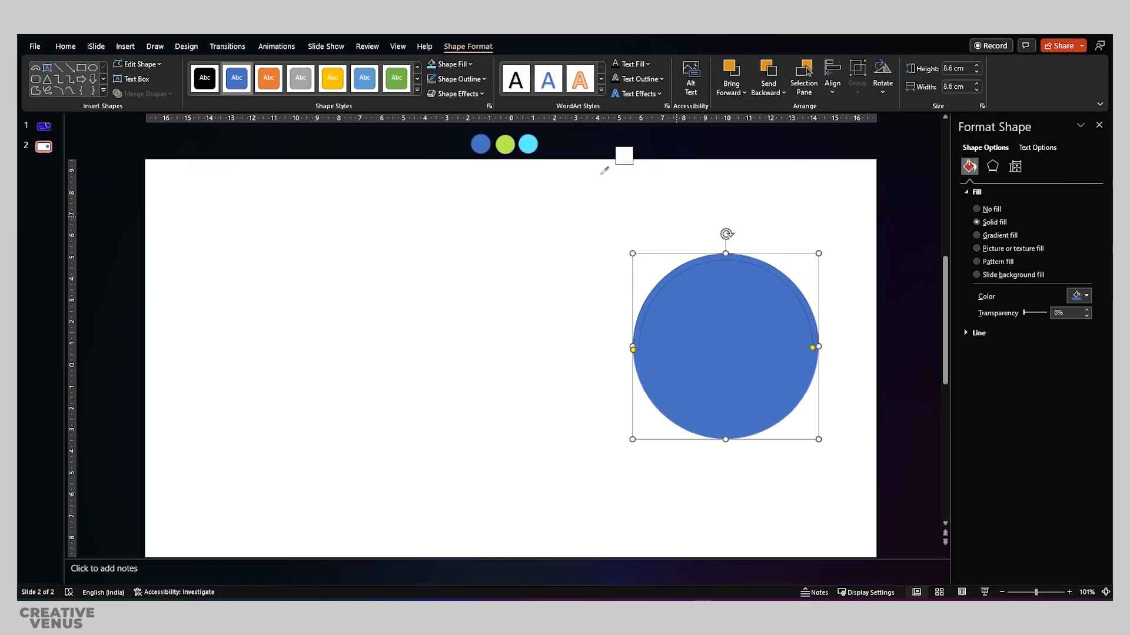
click(527, 143)
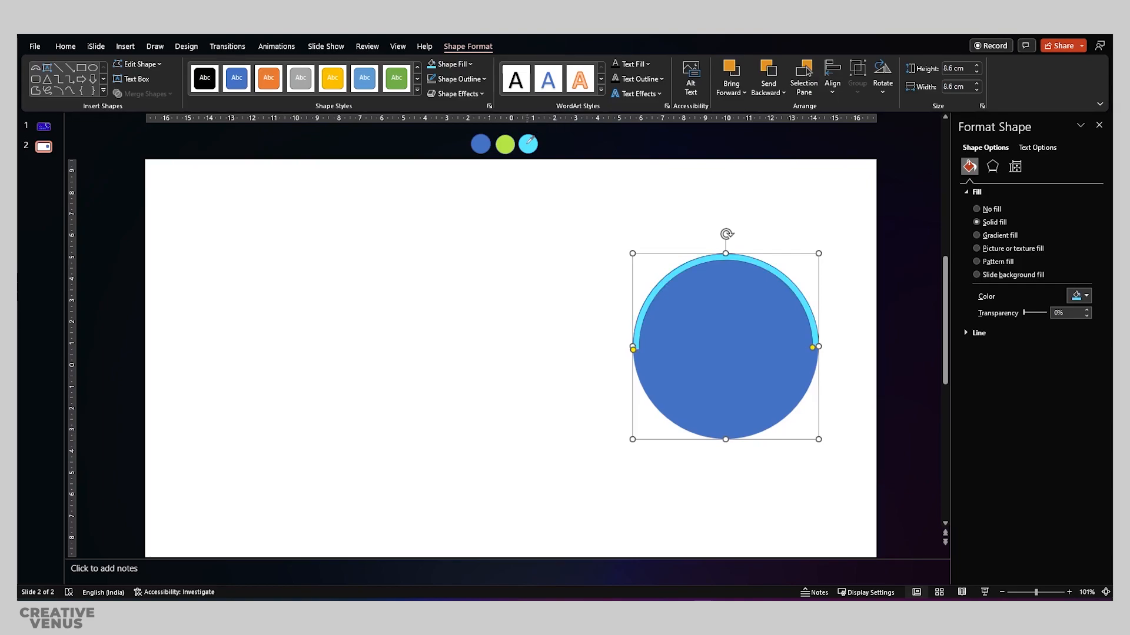
Set the half-ring arc's line to No line.
click(979, 334)
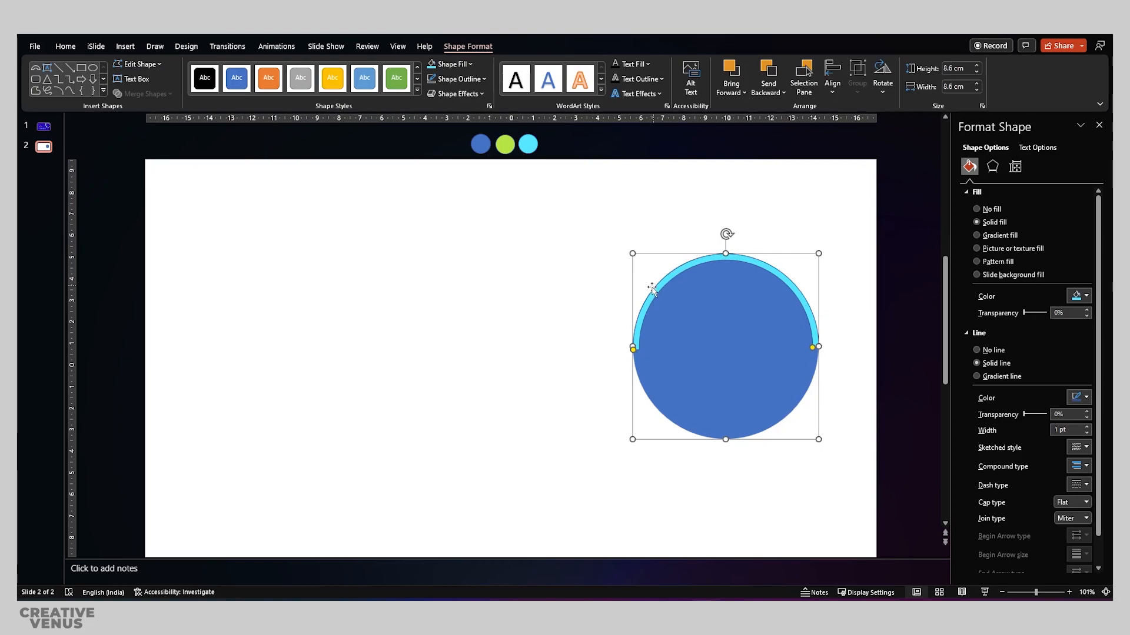
click(977, 350)
click(849, 379)
Group the half-ring arc with the large circle behind it.
drag(857, 467, 586, 223)
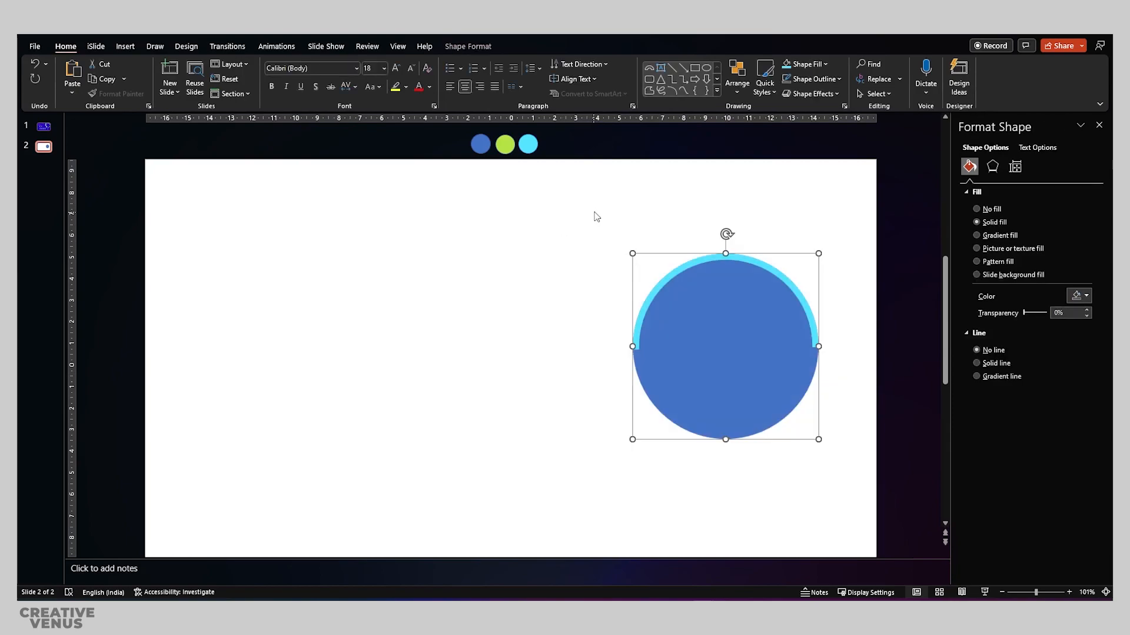
click(613, 466)
drag(586, 489, 848, 211)
key(ctrl+g)
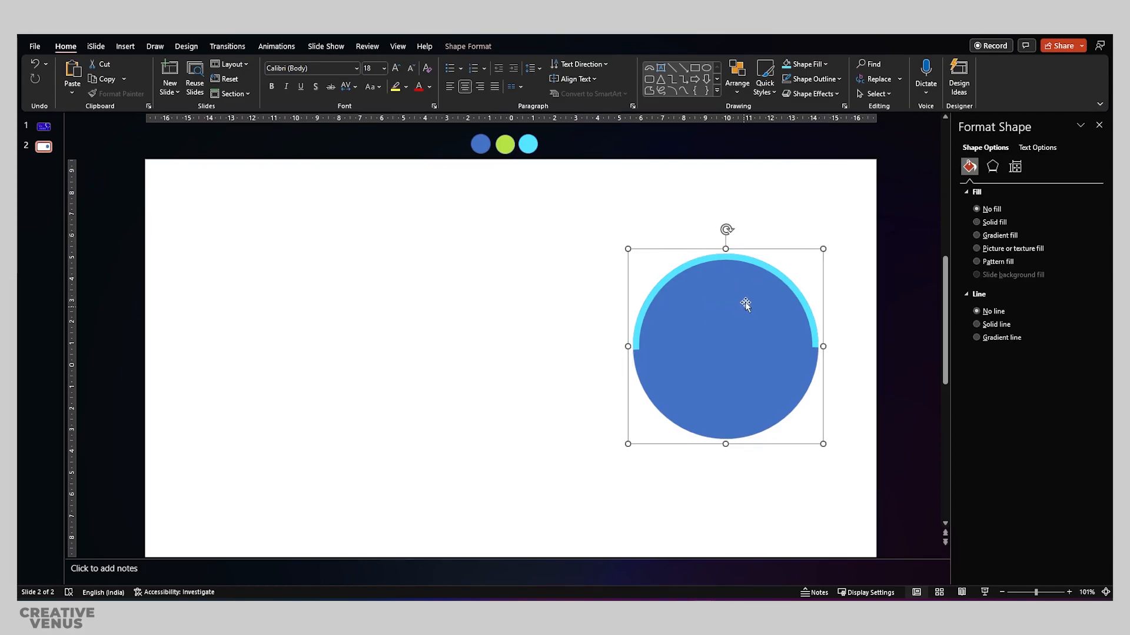
Add a Spin animation to the group of the arc and circle.
click(277, 46)
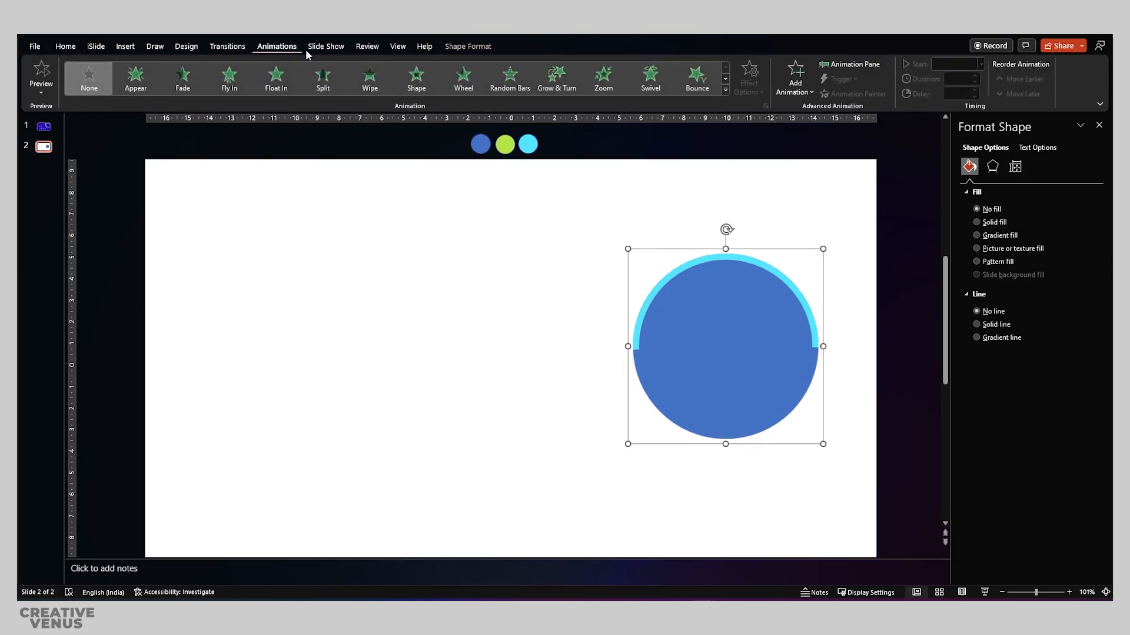
click(796, 95)
click(939, 256)
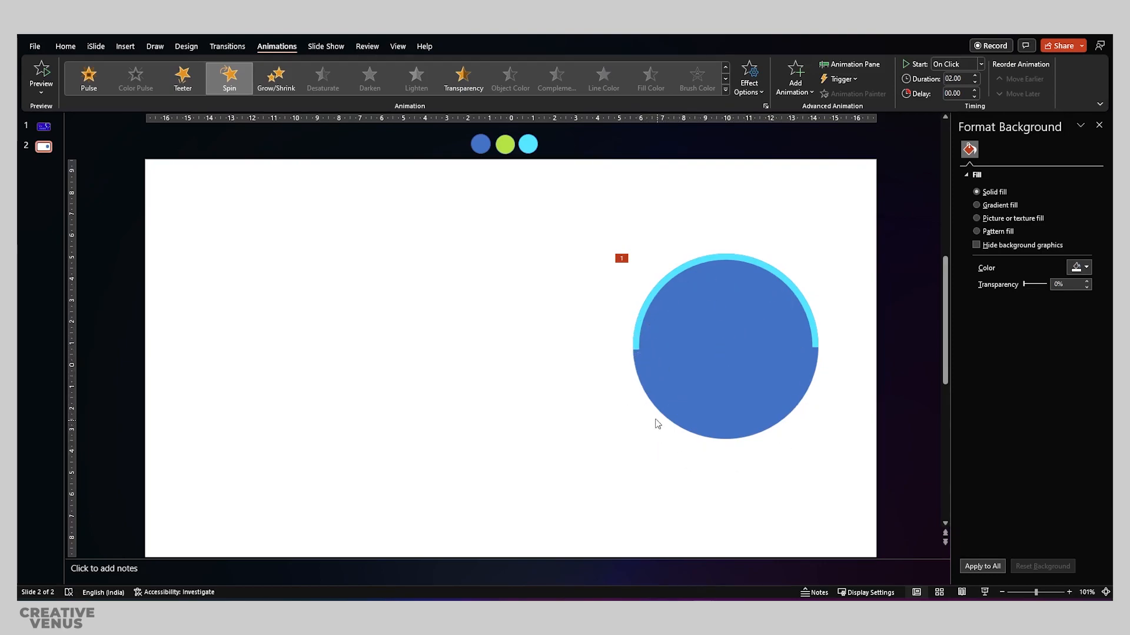
click(615, 400)
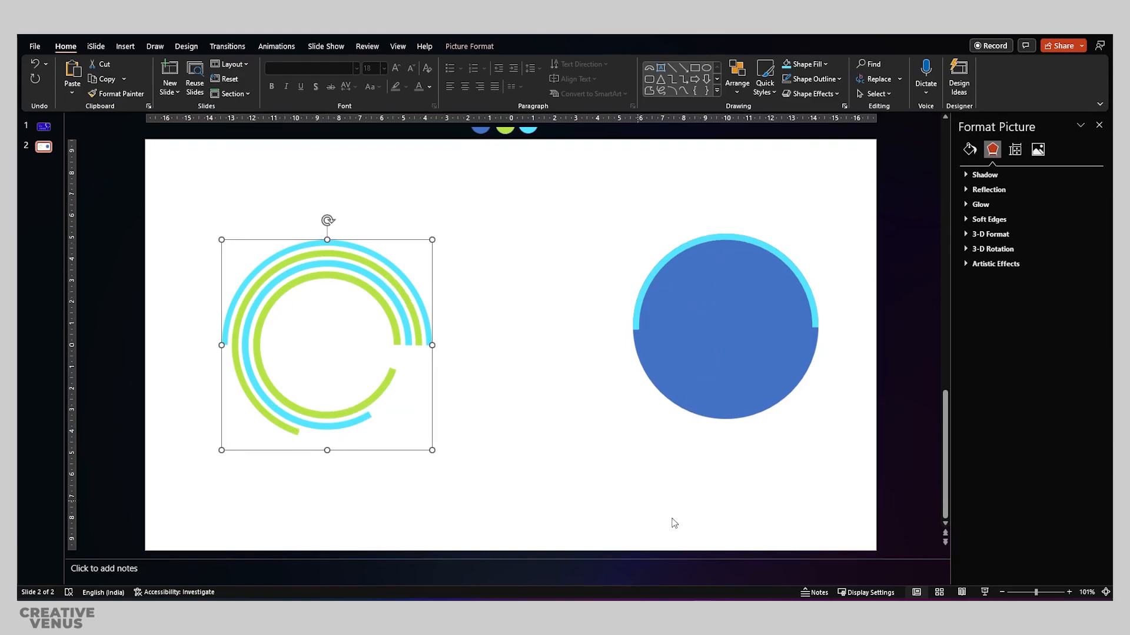
Duplicate the arc-and-circle group, align the copy over the original, and shrink it concentrically to form a second ring inside.
click(600, 286)
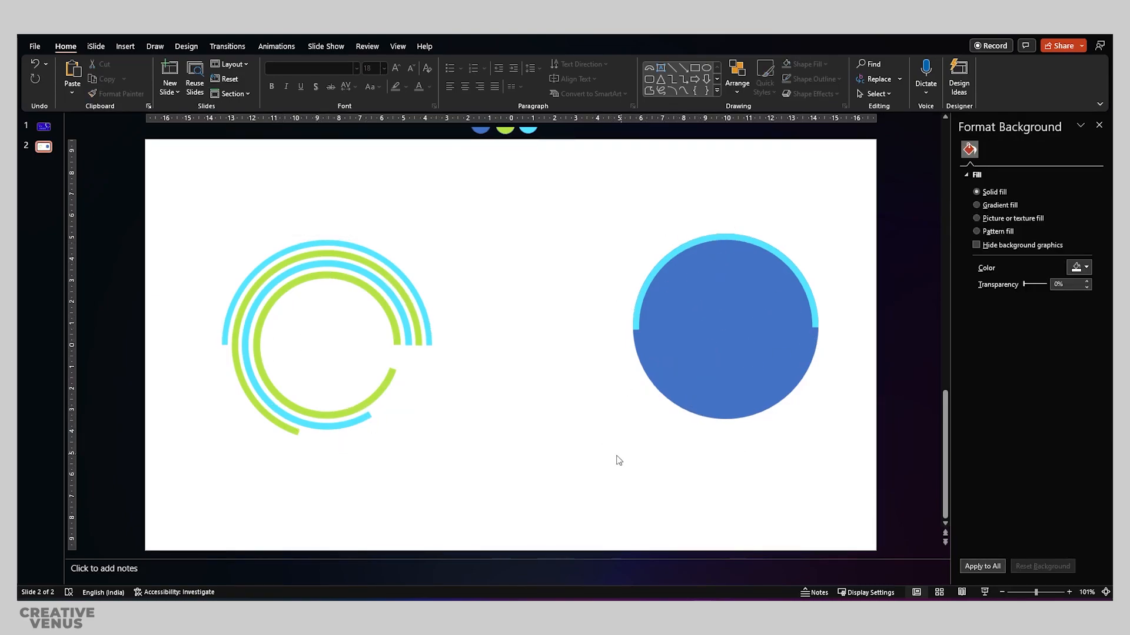
click(688, 329)
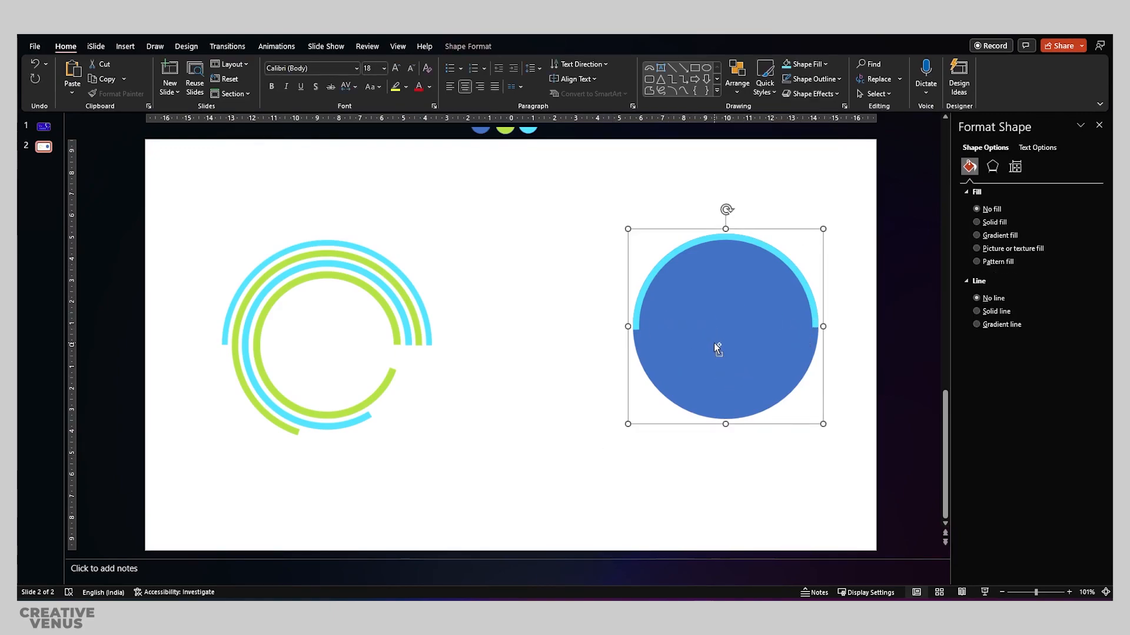
drag(757, 355, 777, 376)
drag(743, 343, 745, 347)
drag(823, 423, 806, 410)
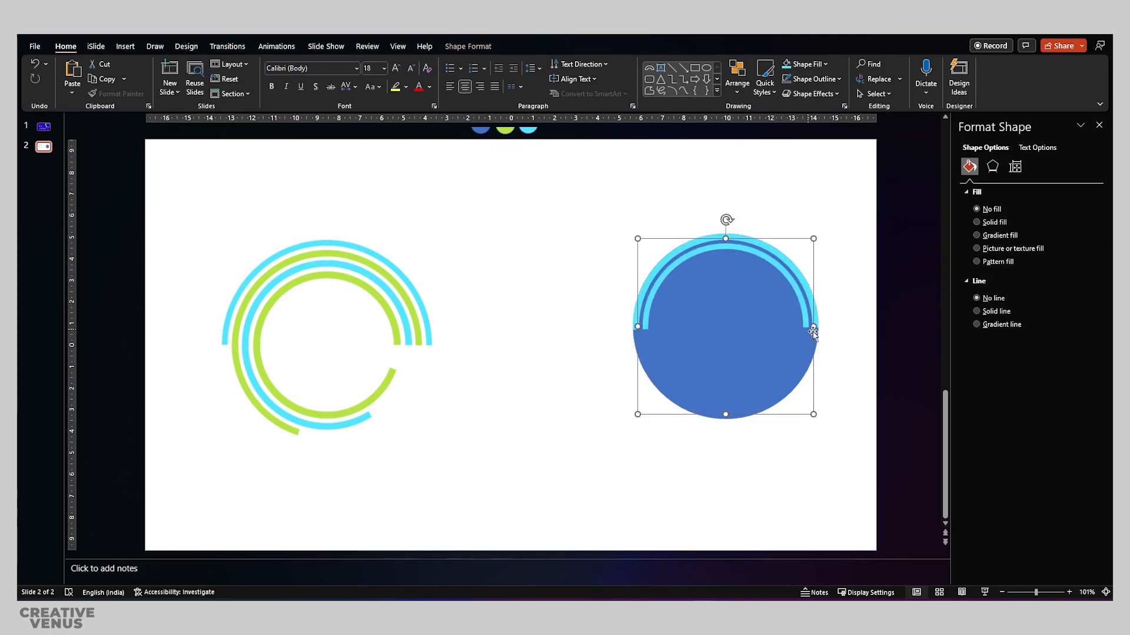
click(853, 381)
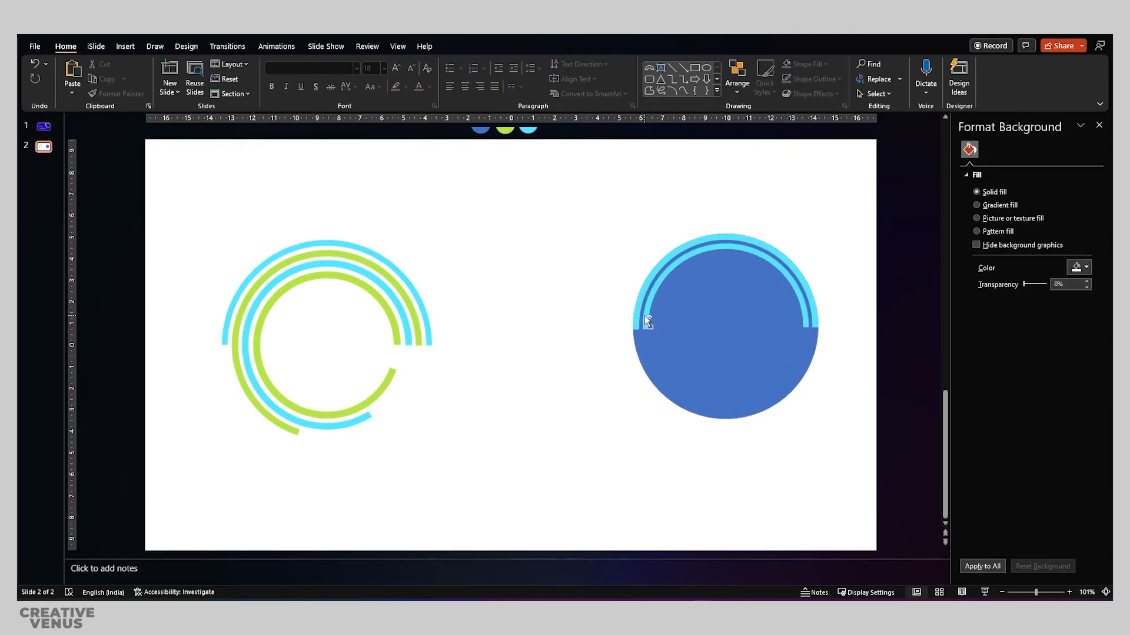
Thicken the second arc inward by adjusting only that arc's shape within its group.
ctrl+scroll(644, 315, up, 10)
scroll(777, 280, right, 3)
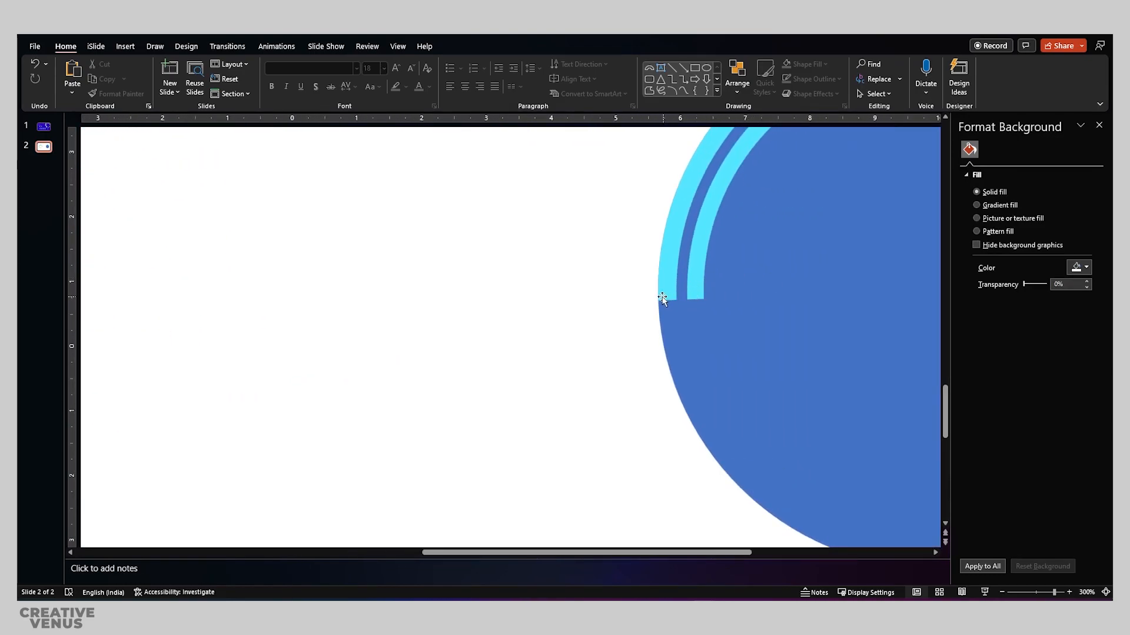
ctrl+scroll(763, 300, down, 5)
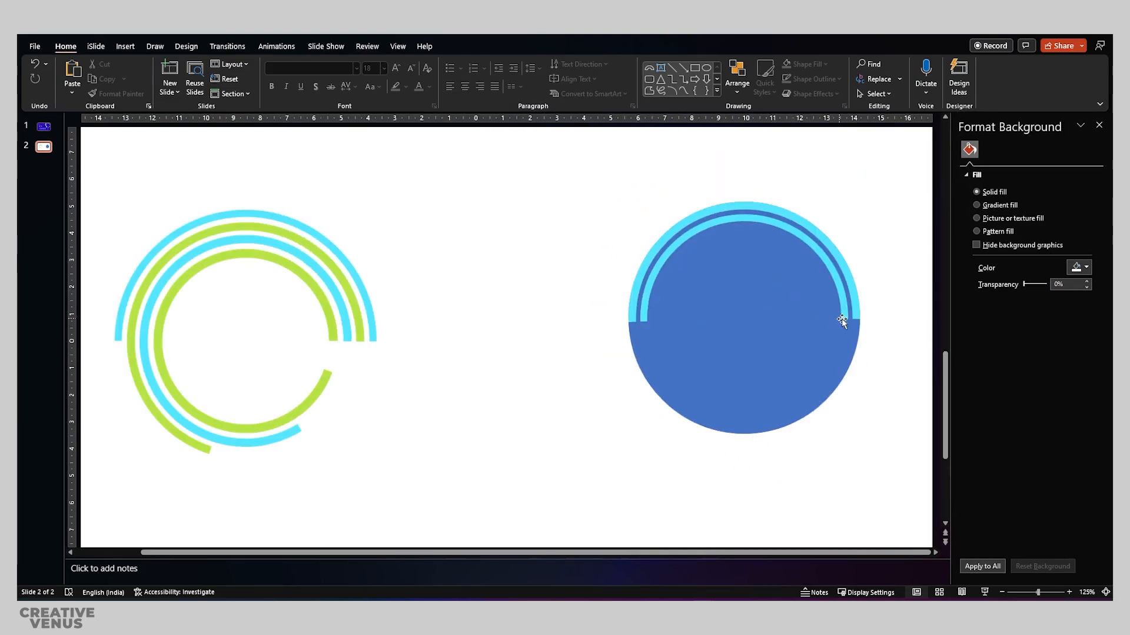
ctrl+scroll(856, 315, up, 5)
scroll(848, 304, right, 10)
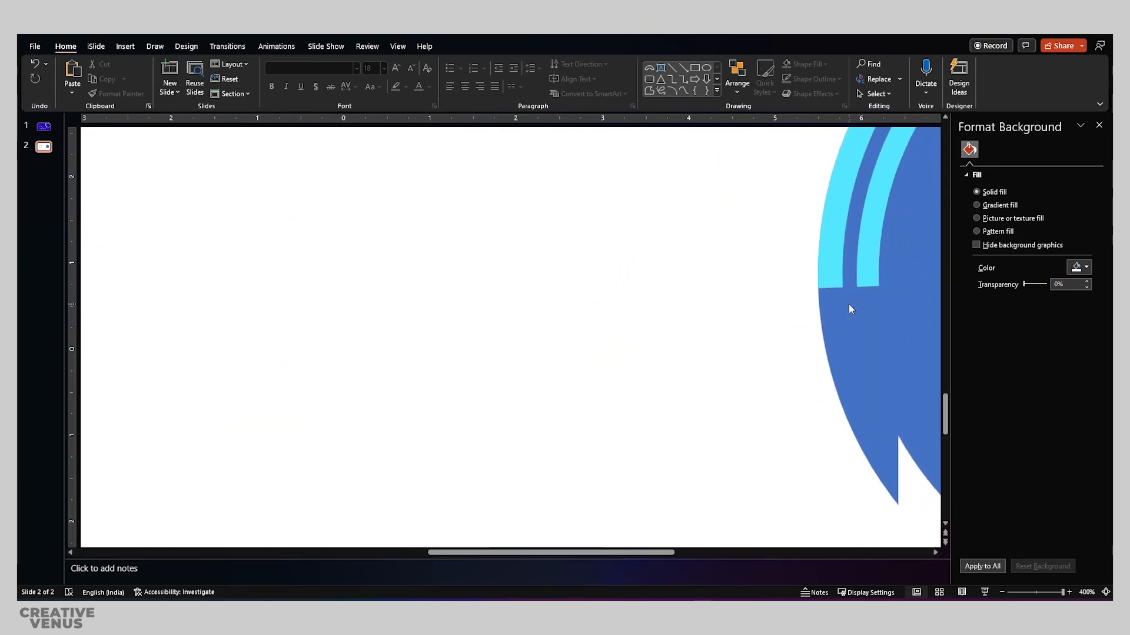
scroll(848, 306, right, 6)
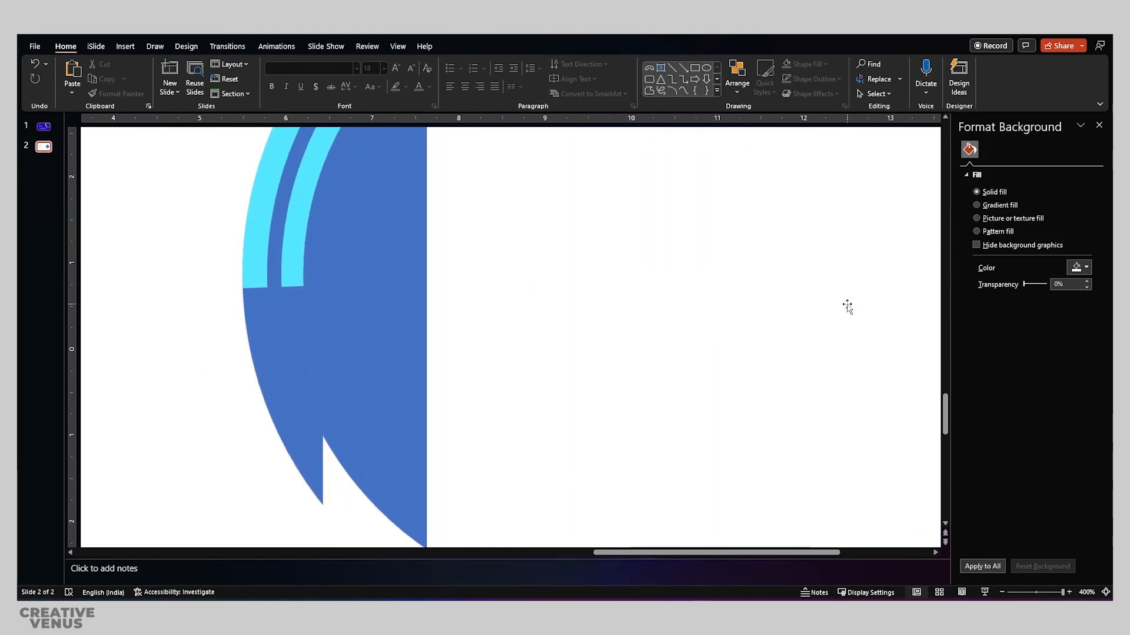
click(836, 272)
shift+click(836, 271)
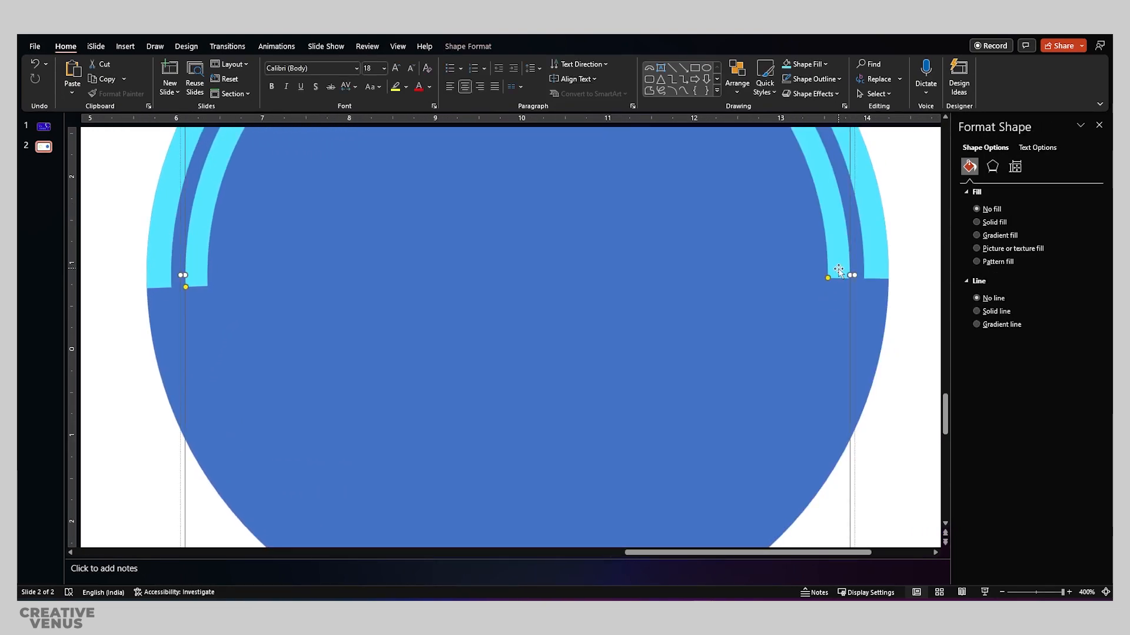
drag(827, 279, 819, 280)
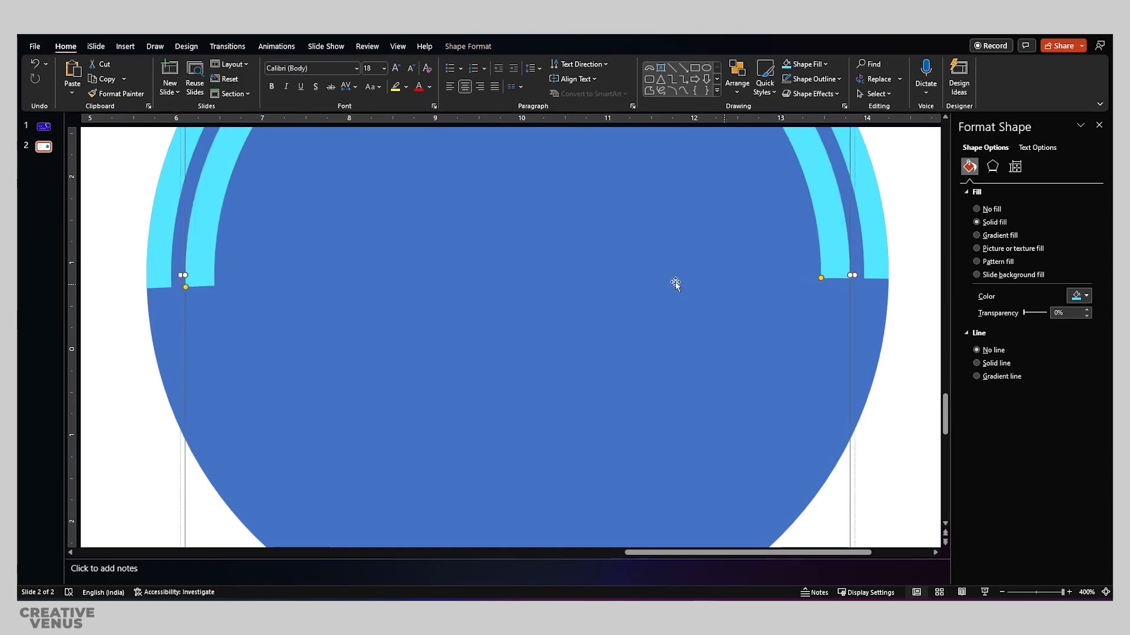
scroll(657, 277, down, 8)
click(568, 350)
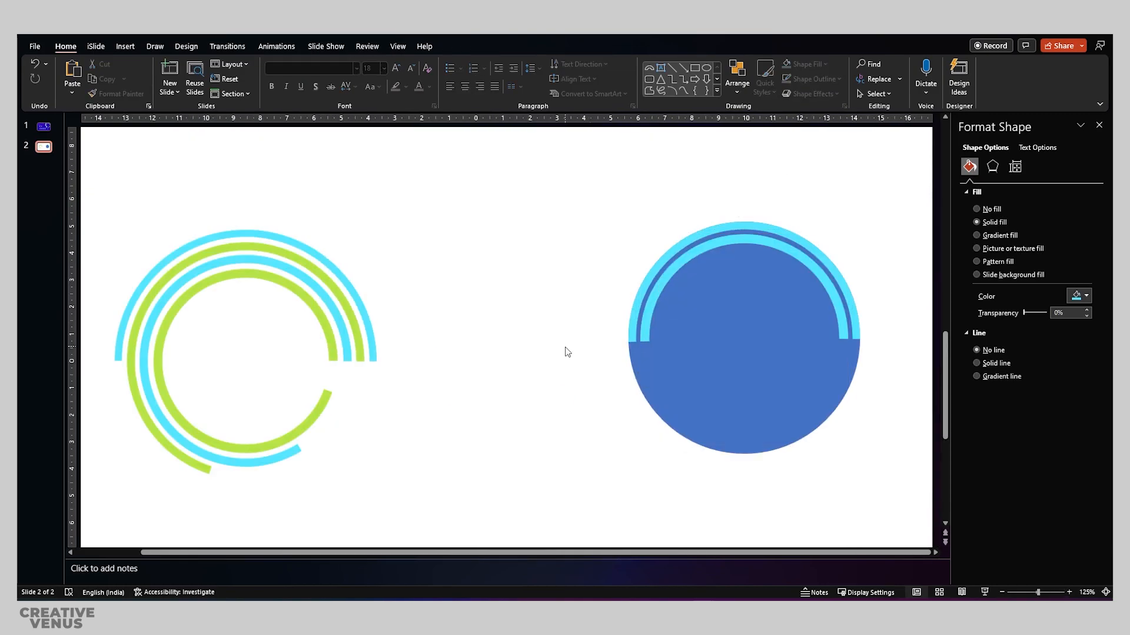
click(650, 315)
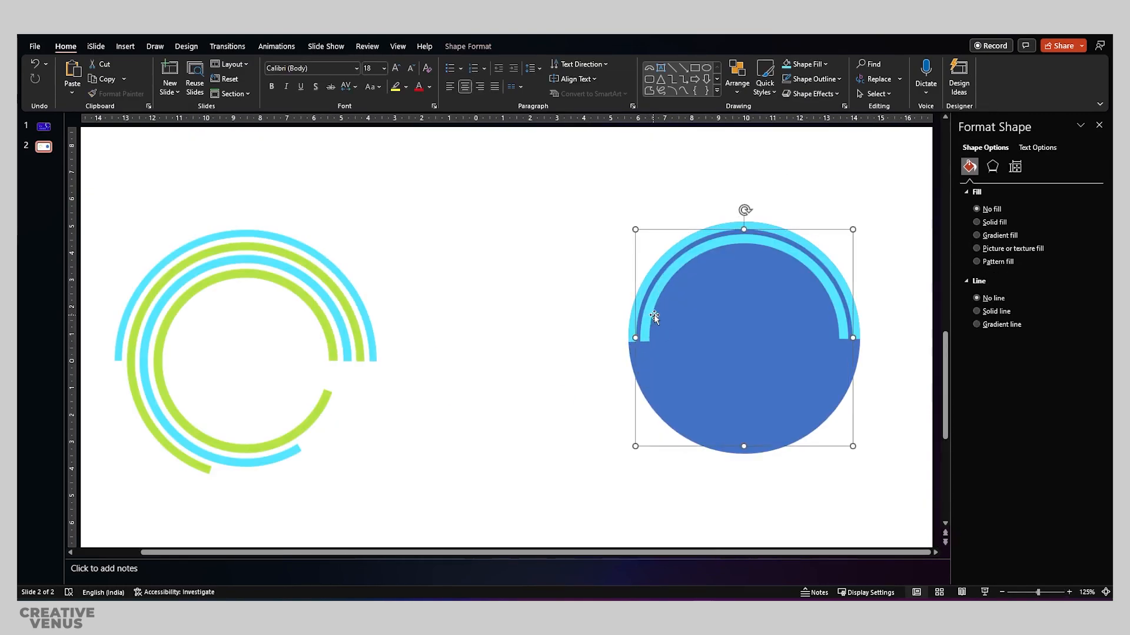
drag(651, 317, 506, 336)
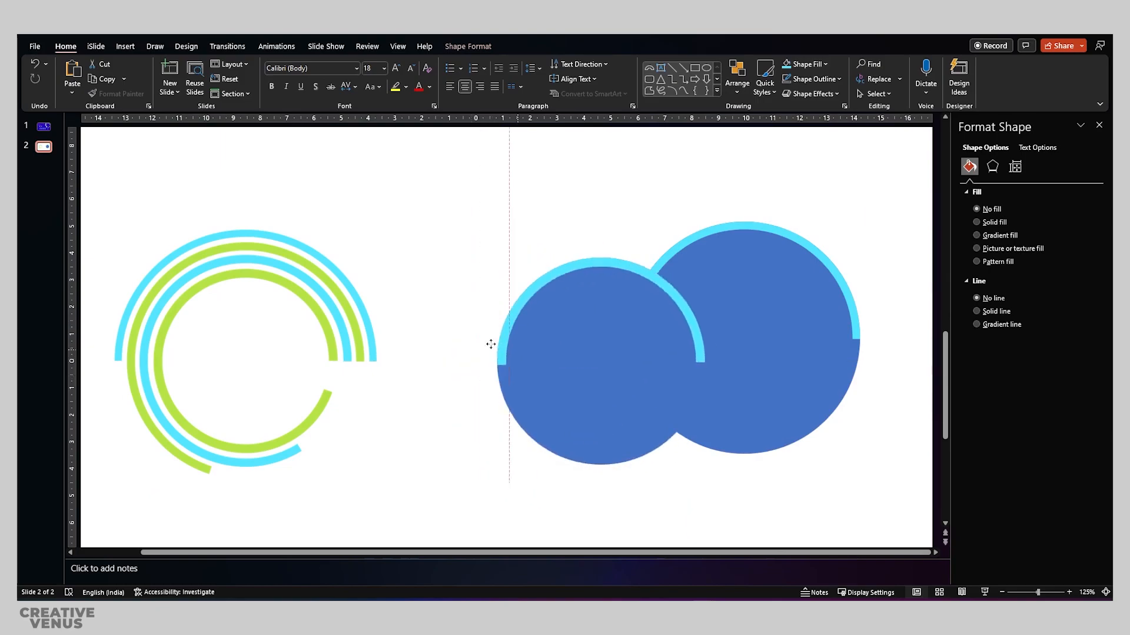
drag(591, 400, 708, 374)
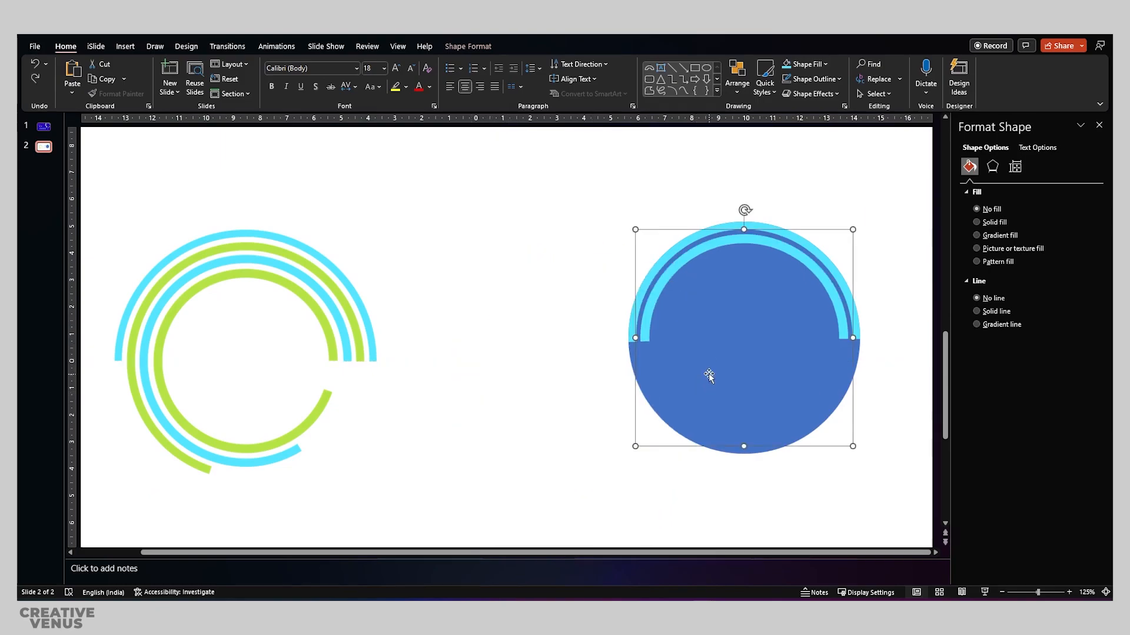
Duplicate the second arc-and-circle group, align the copy over it, and shrink it concentrically to form a third ring.
key(ctrl+d)
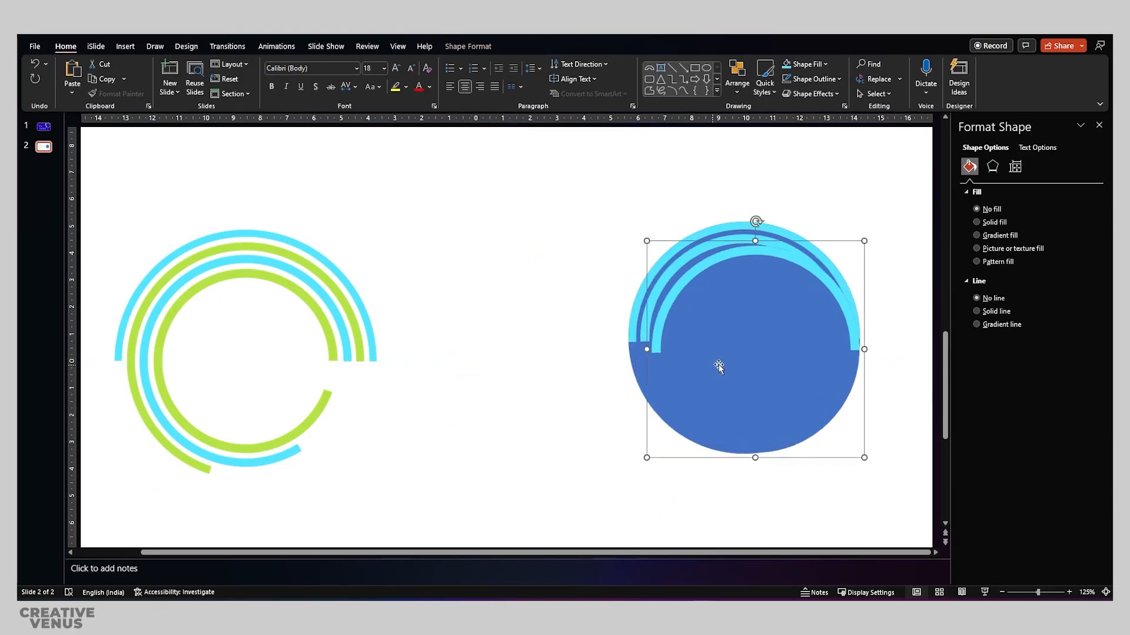
drag(788, 259, 780, 248)
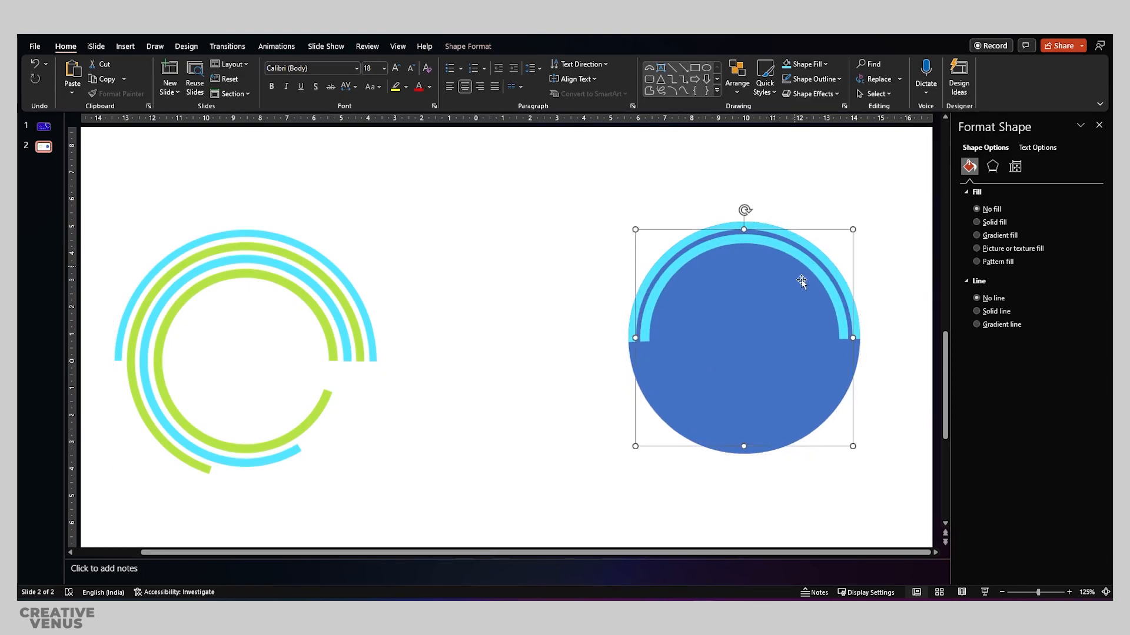
drag(852, 447, 834, 431)
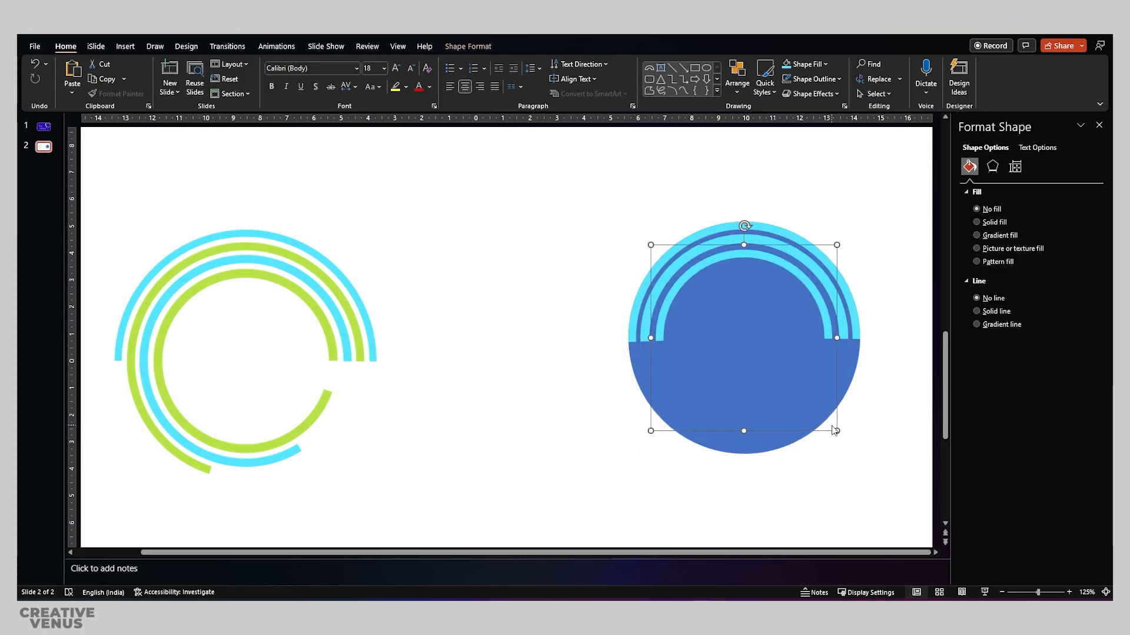
Thicken the third arc inward by adjusting only that arc's shape within its group.
scroll(811, 329, up, 10)
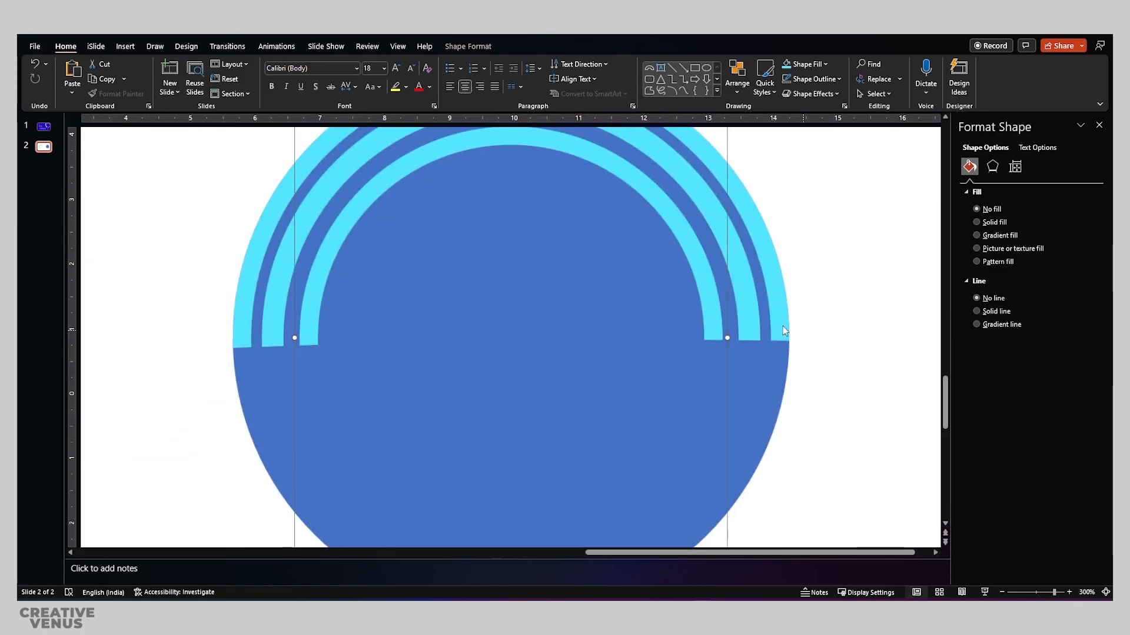
click(784, 337)
drag(769, 341, 762, 341)
scroll(681, 310, down, 10)
Shrink the third and second arc groups slightly about their shared centre to even out the gaps between the arcs.
click(815, 227)
drag(815, 225, 810, 233)
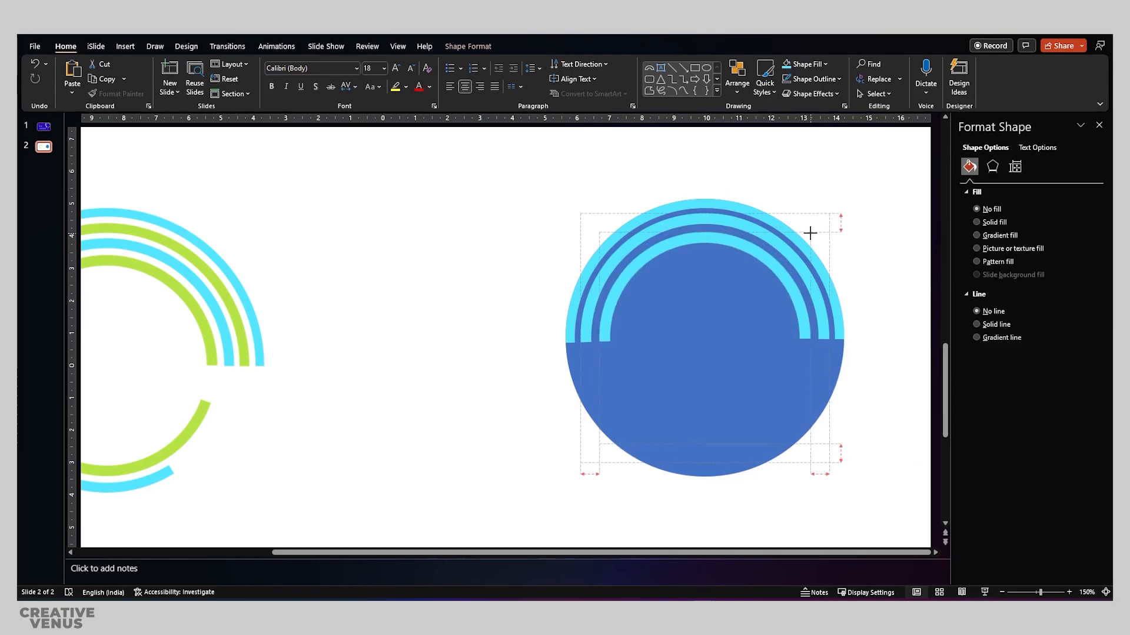
click(865, 350)
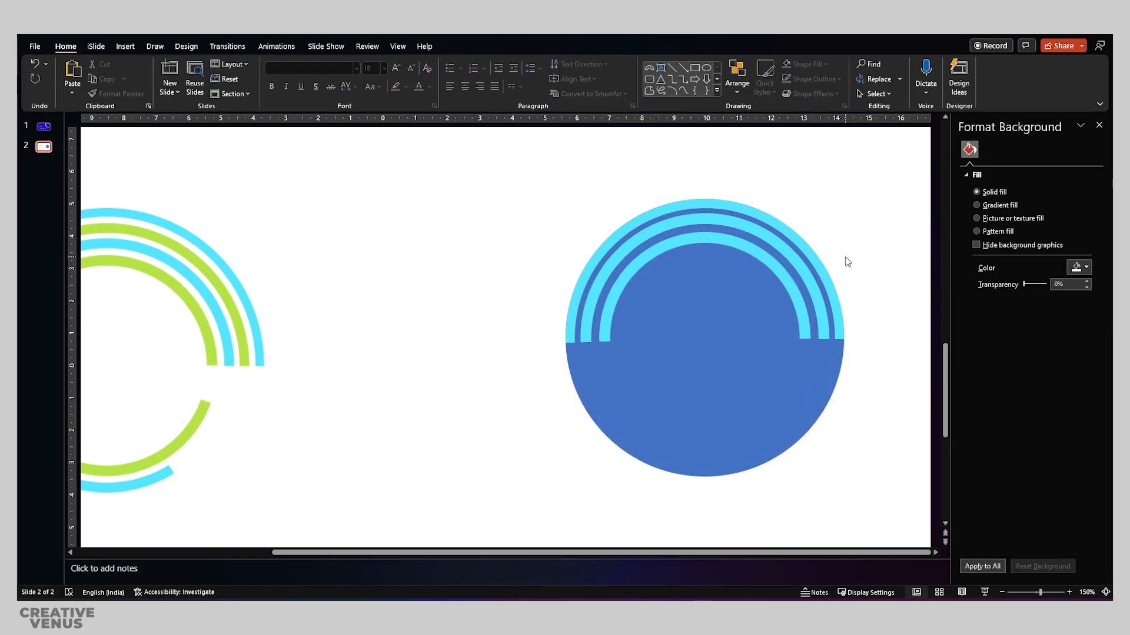
click(672, 230)
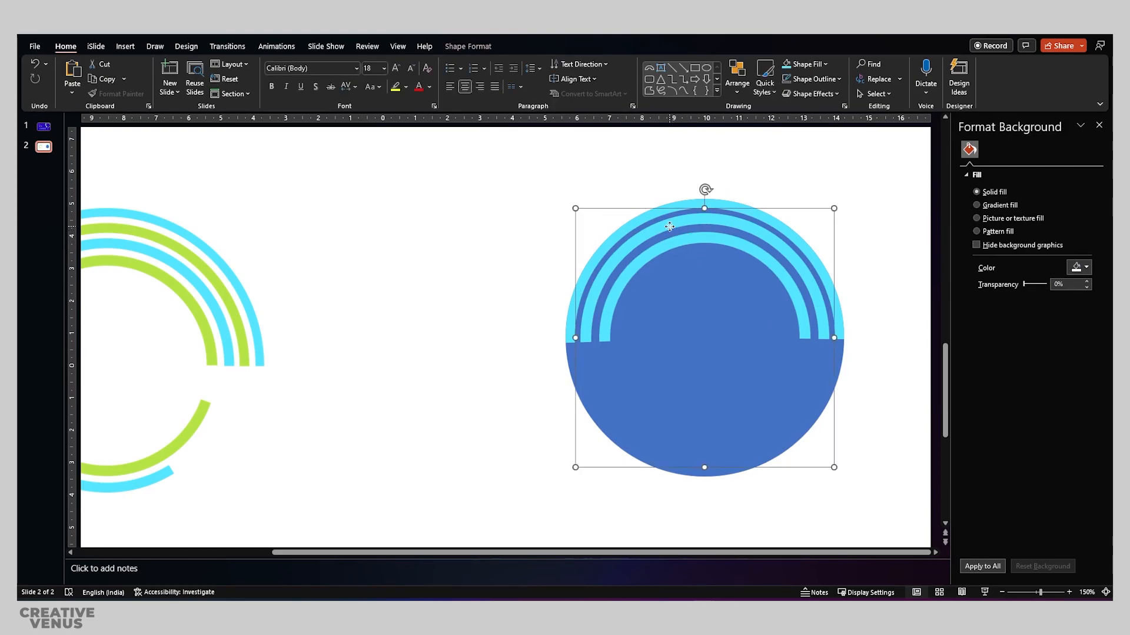
drag(834, 209, 825, 214)
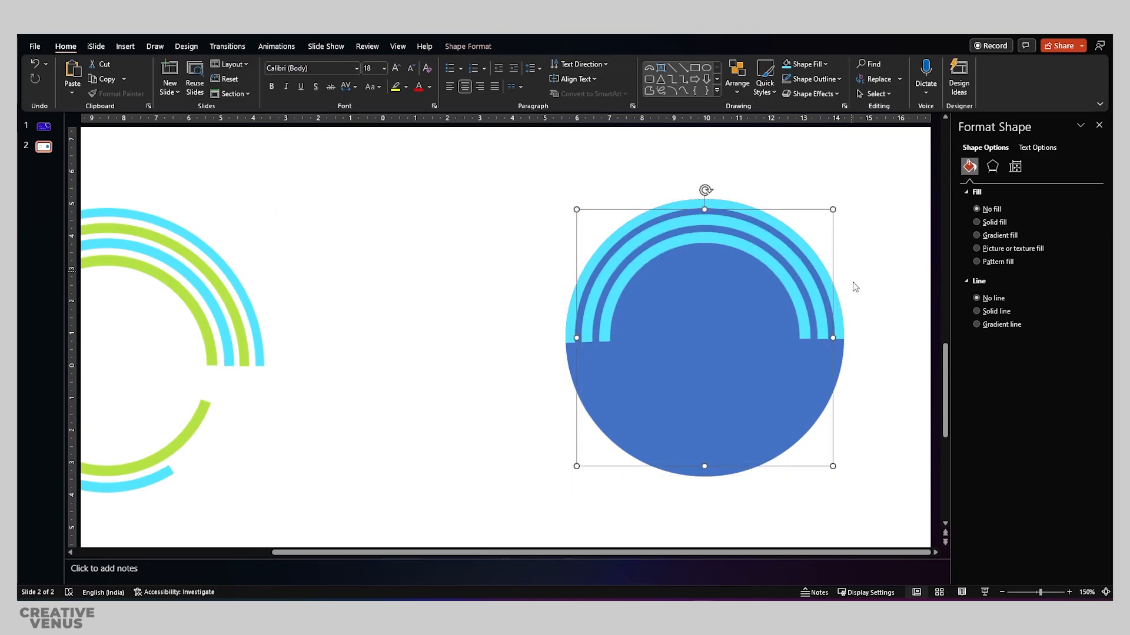
click(866, 329)
Duplicate the third arc-and-circle group, align the copy over it, and shrink it concentrically to form a fourth, innermost ring.
click(805, 319)
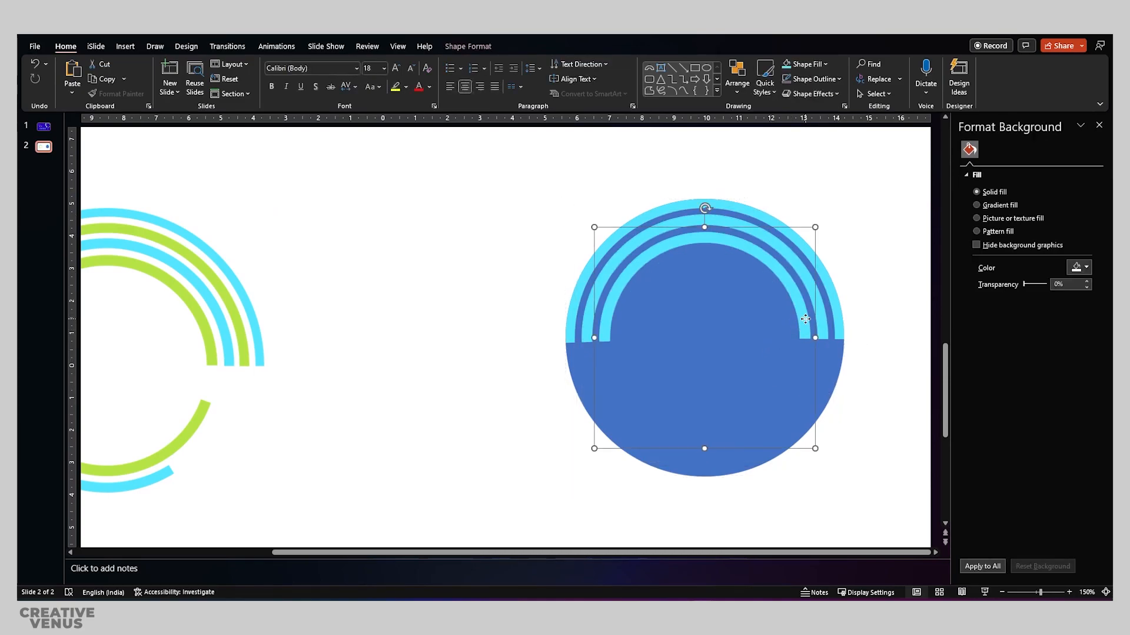
key(ctrl+d)
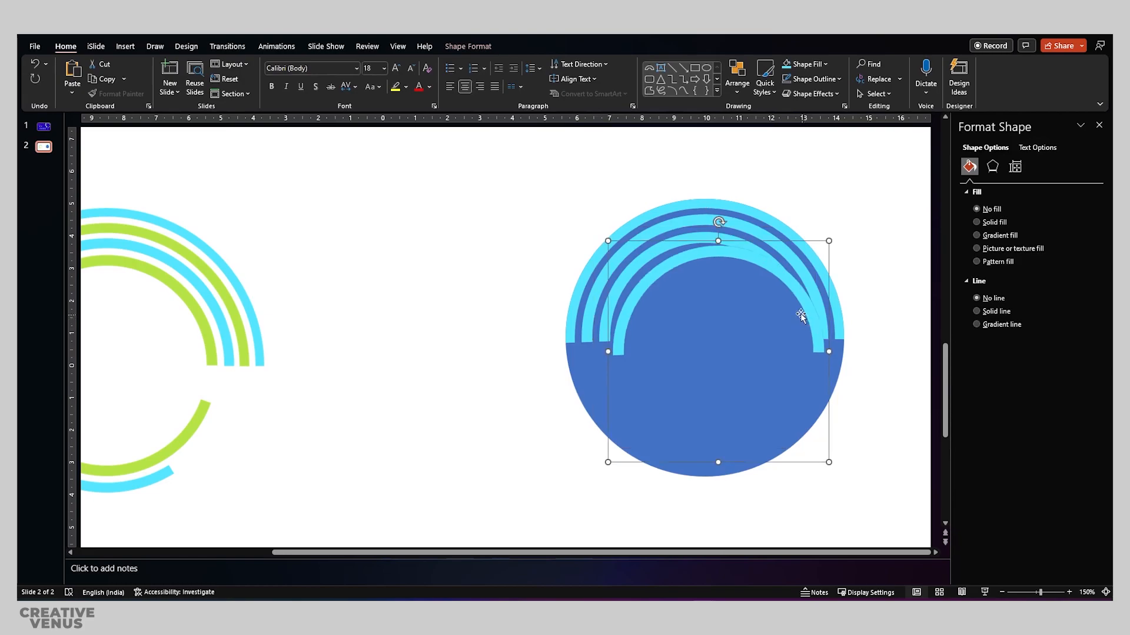
drag(793, 291, 779, 273)
drag(815, 227, 792, 253)
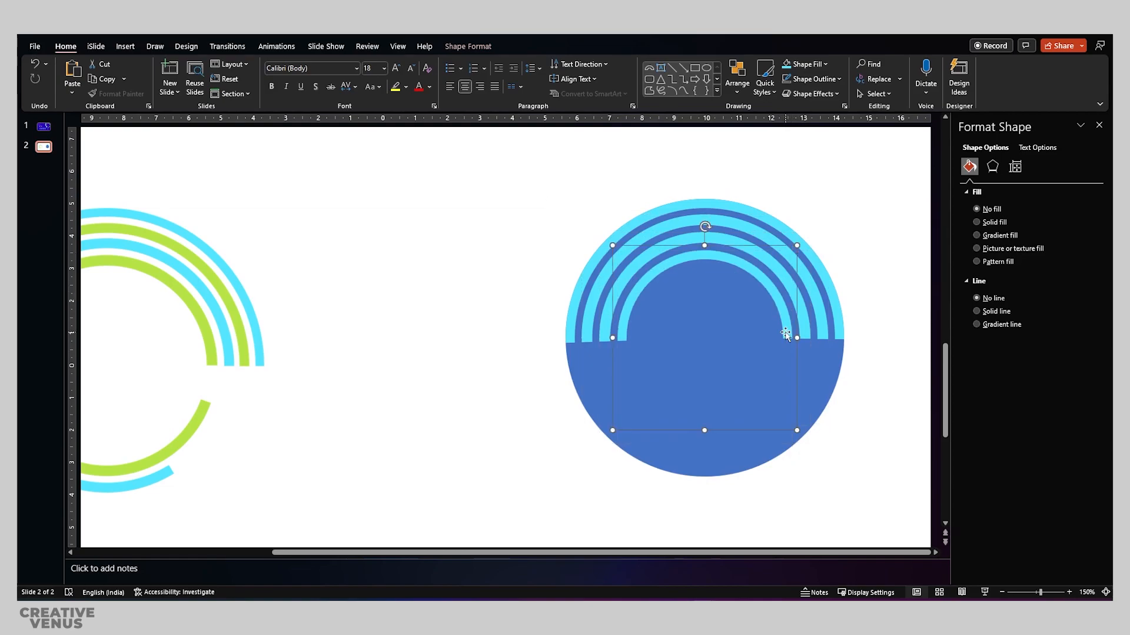
Thicken the innermost arc inward by adjusting only that arc's shape within its group.
ctrl+scroll(788, 338, up, 5)
click(727, 334)
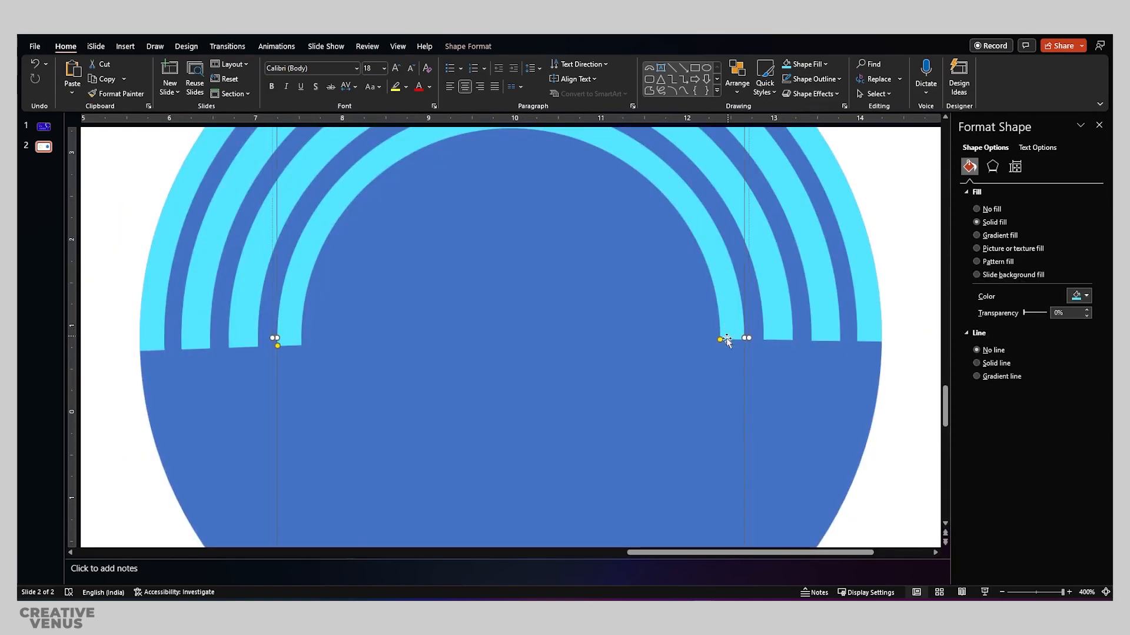
drag(719, 340, 711, 340)
ctrl+scroll(614, 308, down, 8)
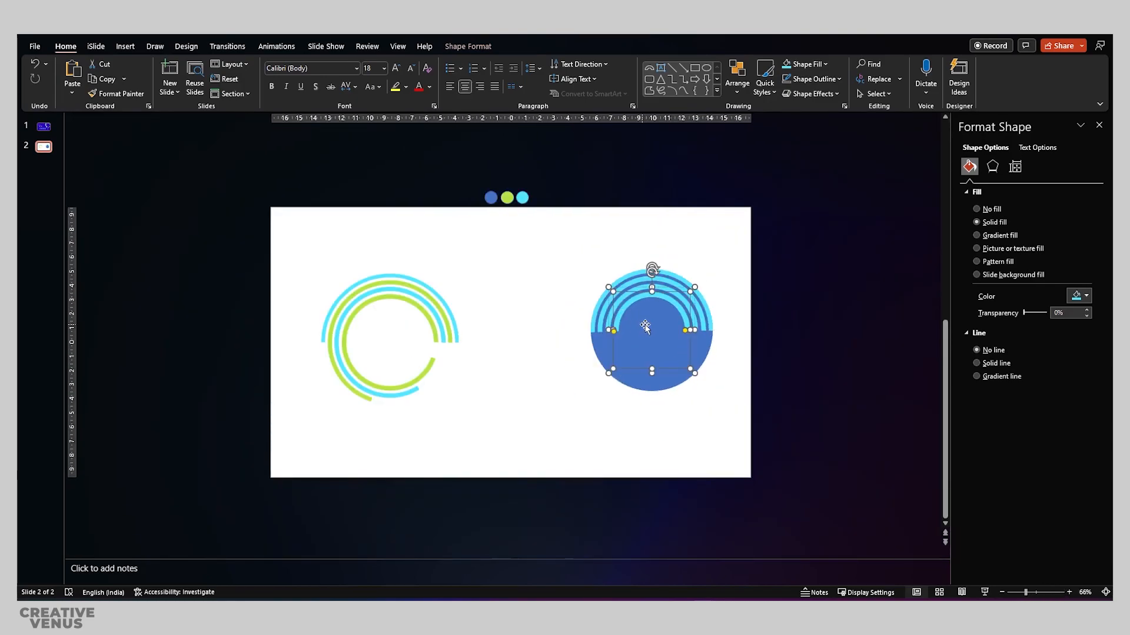
ctrl+scroll(650, 329, up, 3)
click(747, 468)
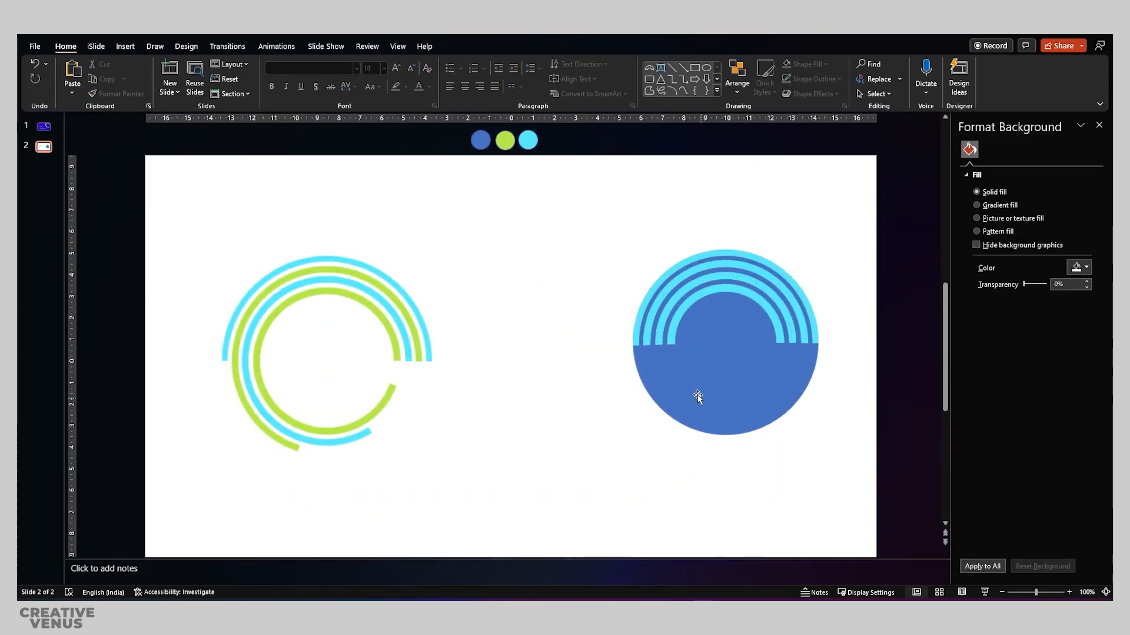
Set the blue circle fills in the innermost and third arc groups to full transparency.
click(718, 347)
click(727, 347)
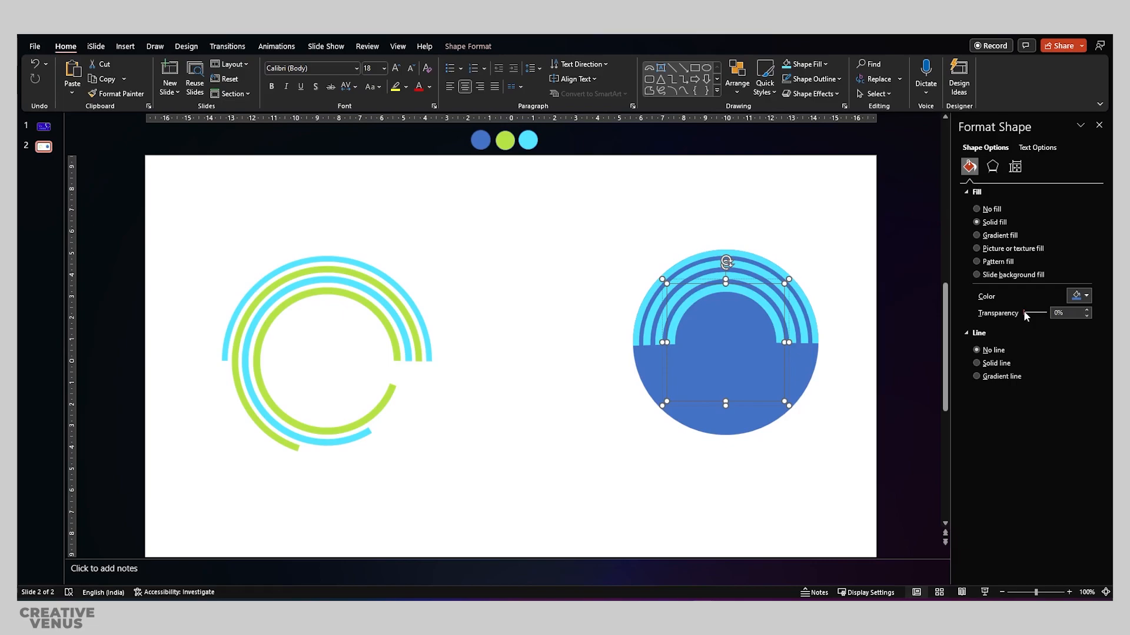
drag(1045, 313, 1048, 315)
click(794, 358)
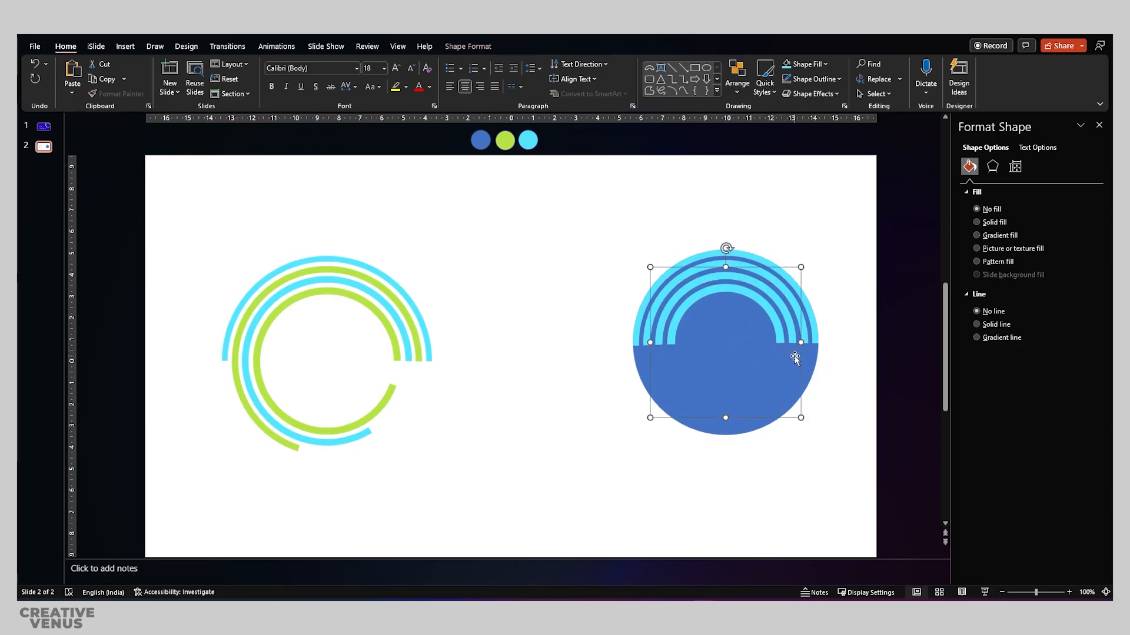
click(794, 357)
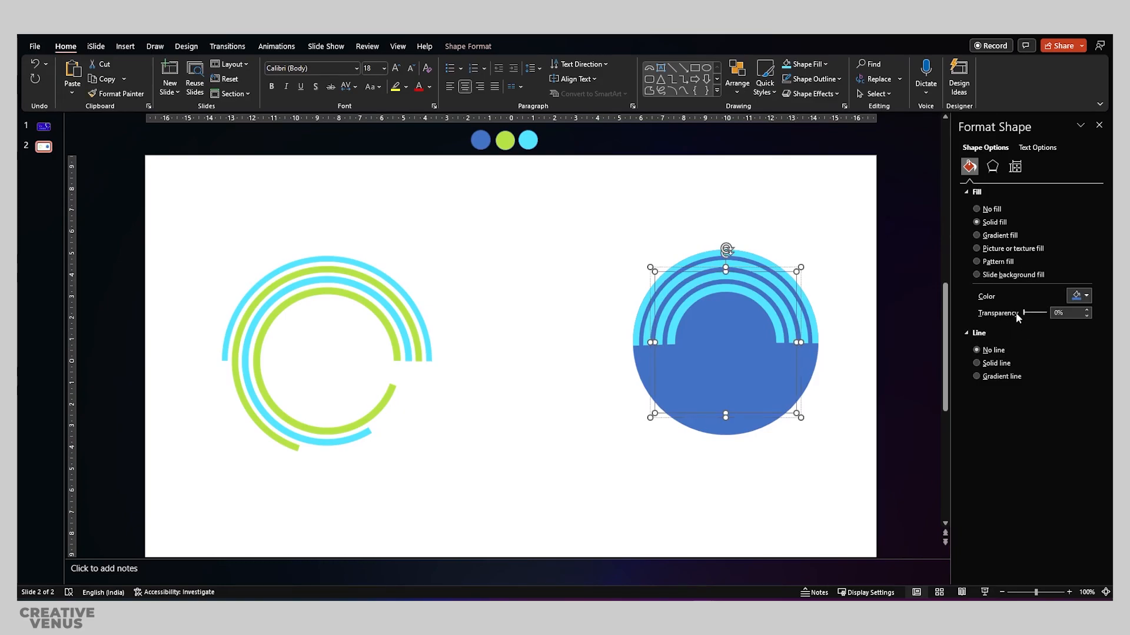
drag(1022, 312, 1053, 315)
Set the blue circle fills in the second and outermost arc groups to 100% transparency.
click(806, 350)
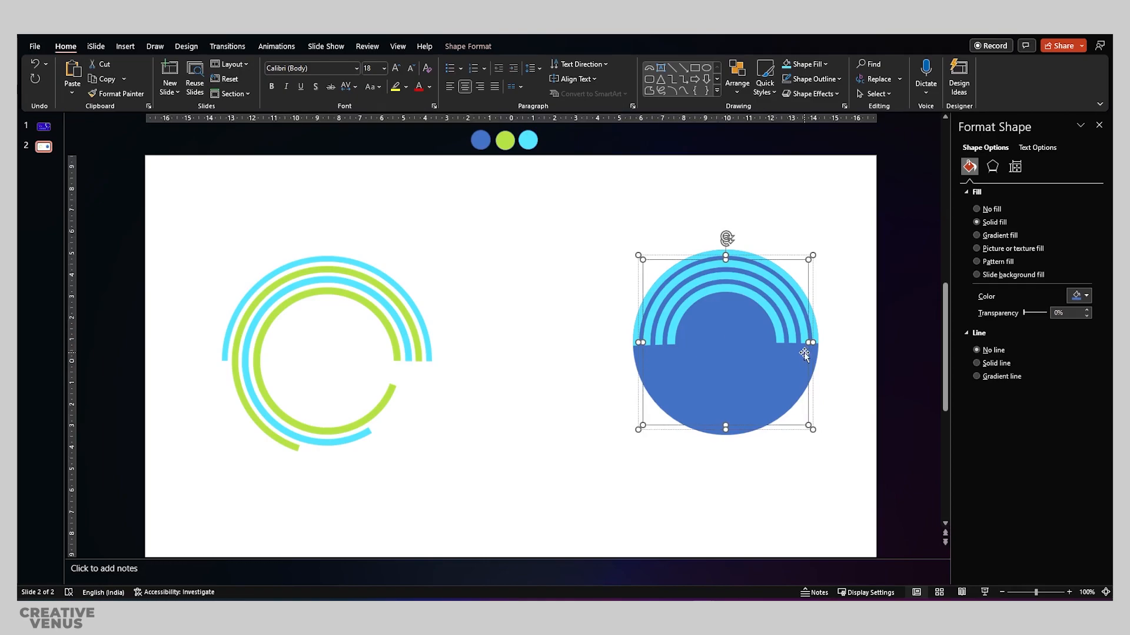
drag(1022, 313, 1053, 313)
click(815, 362)
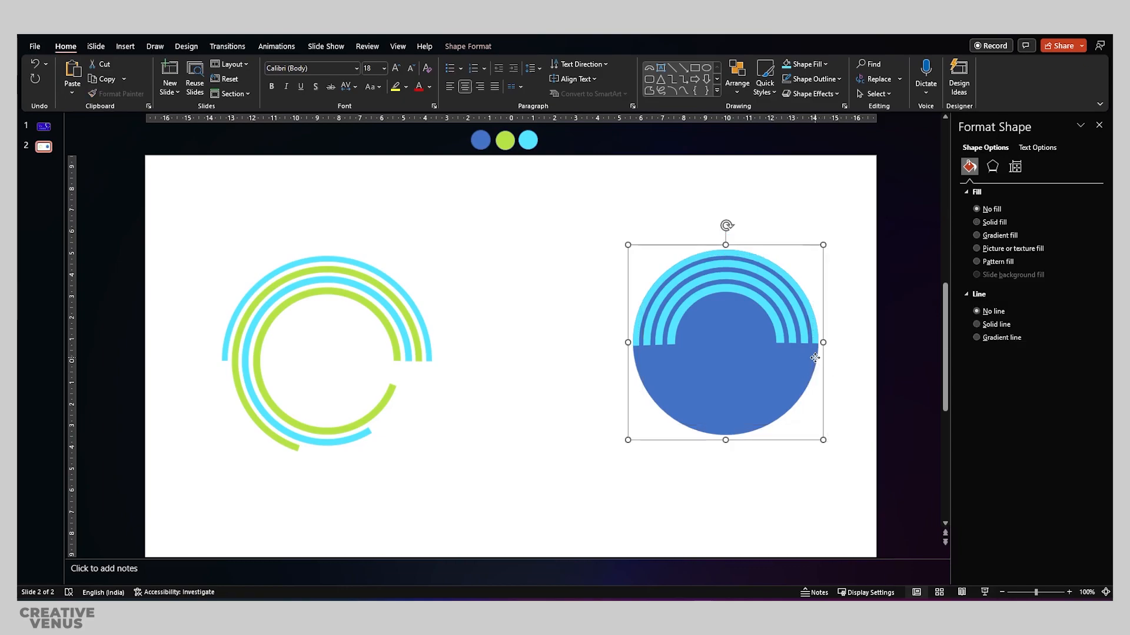
click(815, 358)
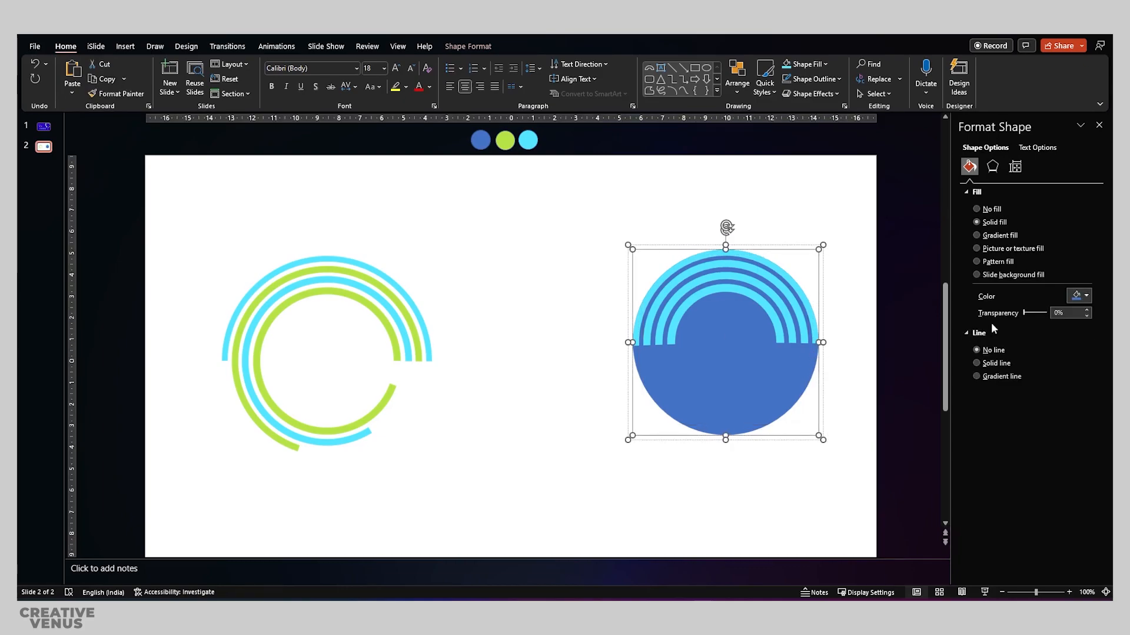
drag(1022, 313, 1056, 313)
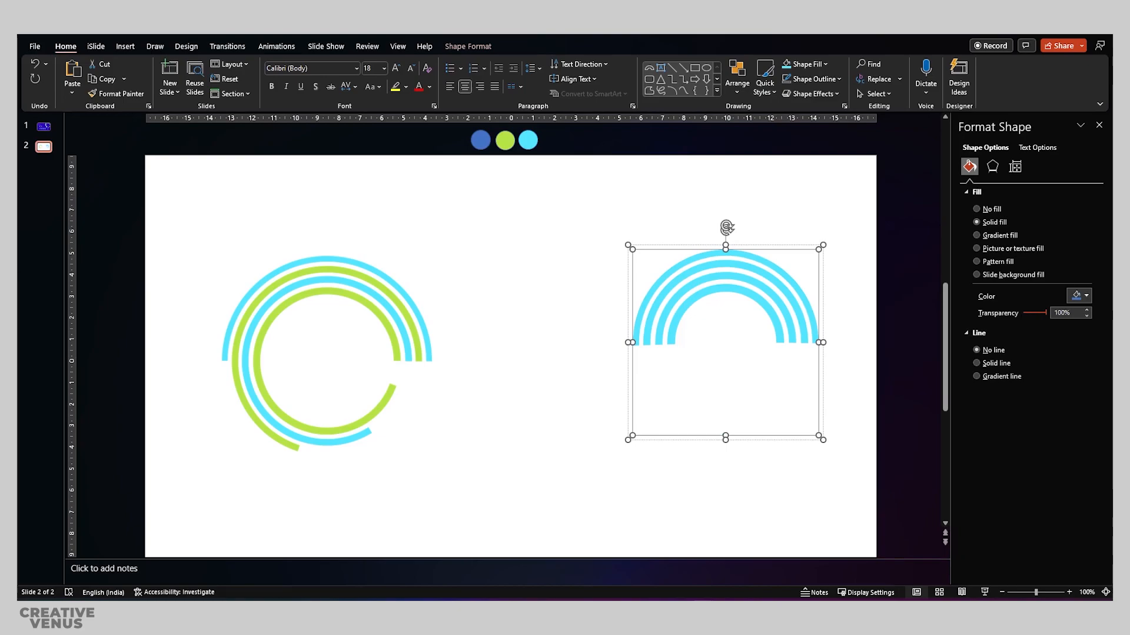
Recolour the innermost arc of the copied ring set from blue to the recent lime green, leaving its transparent circle alone.
click(594, 458)
click(676, 389)
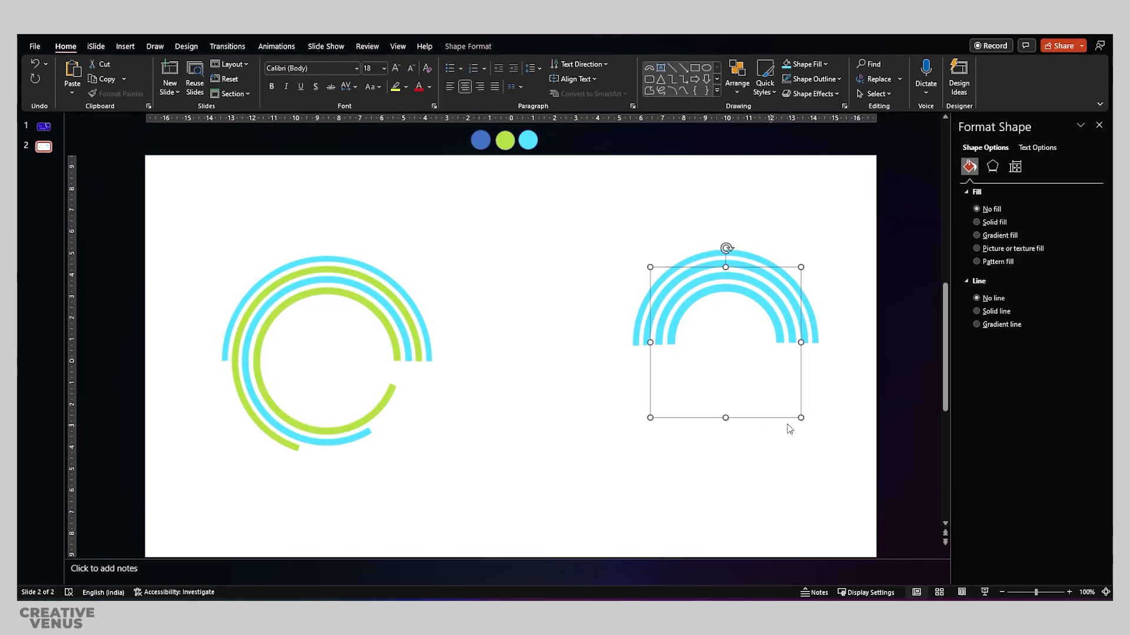
click(835, 466)
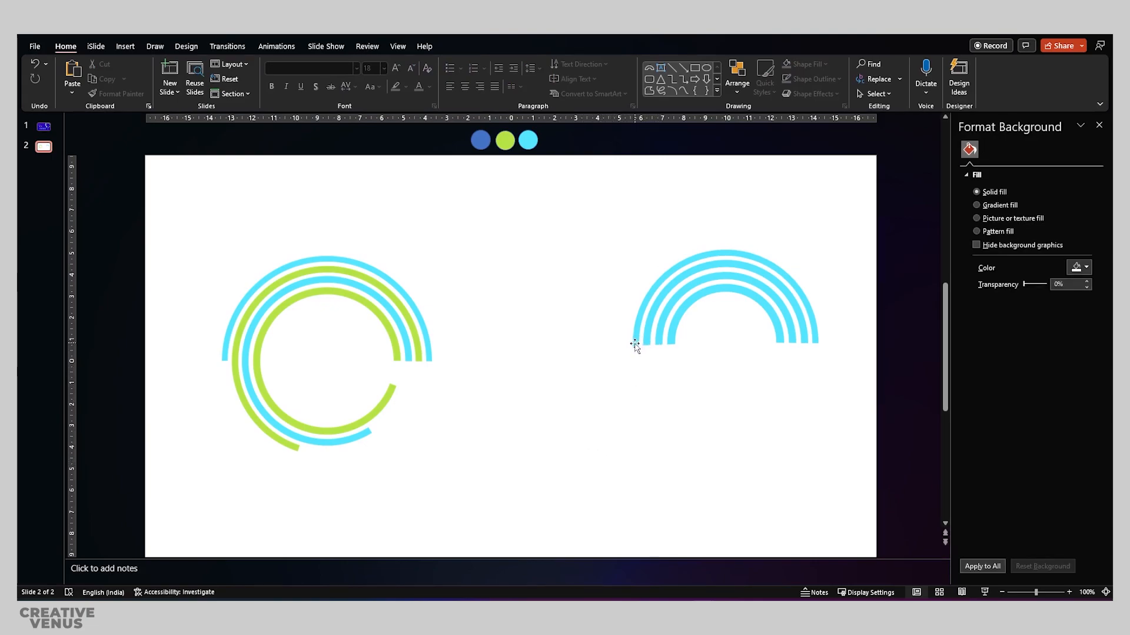
click(671, 338)
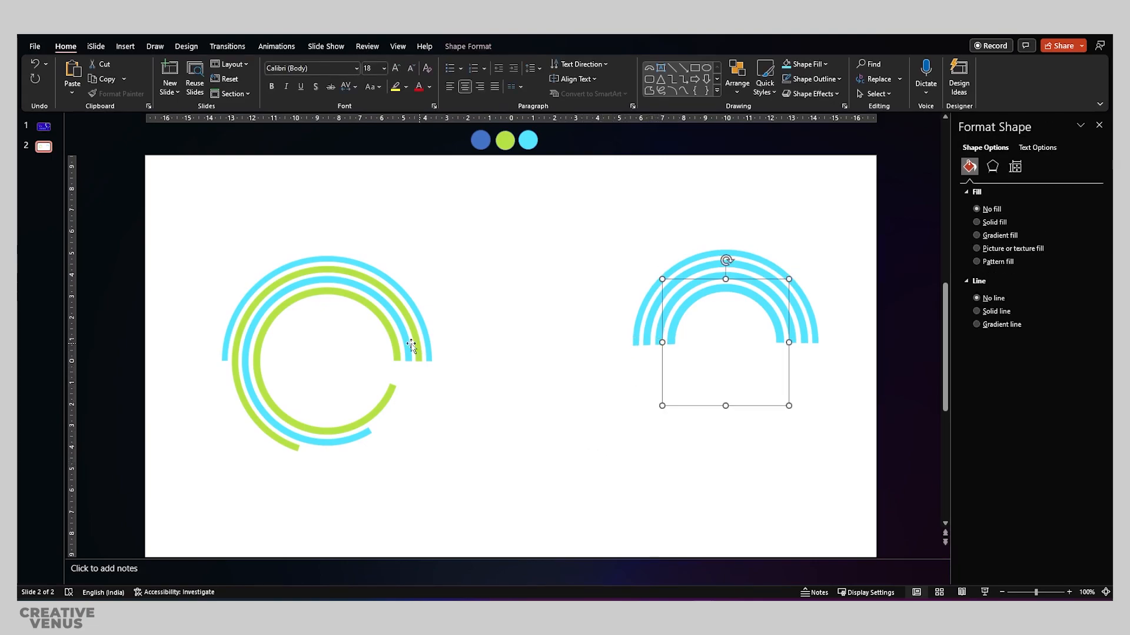
click(671, 337)
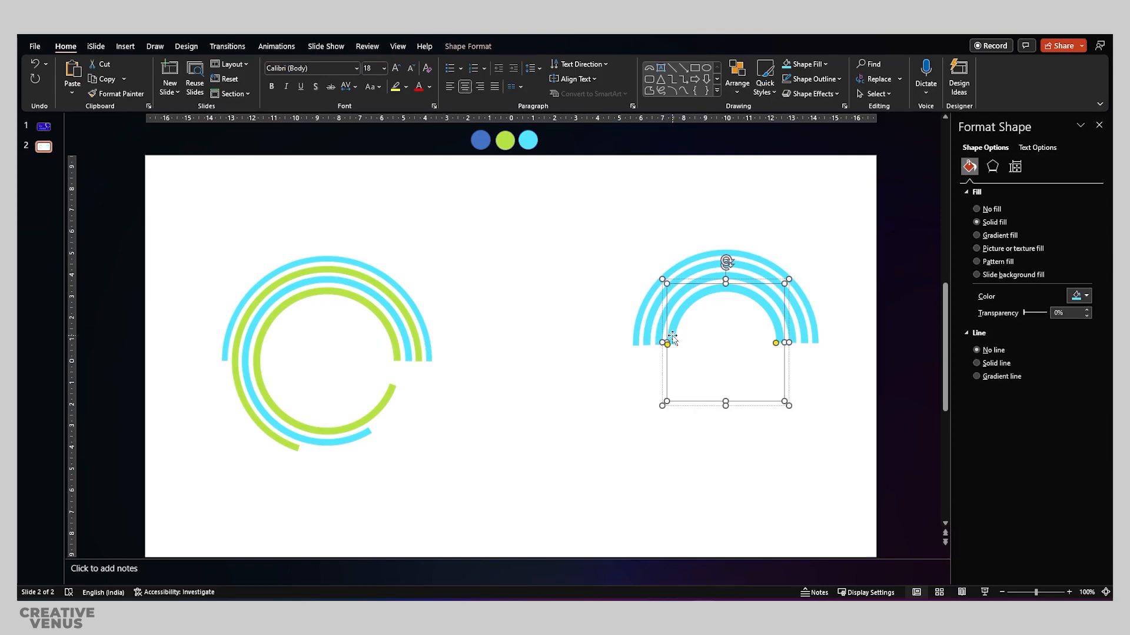
click(1078, 295)
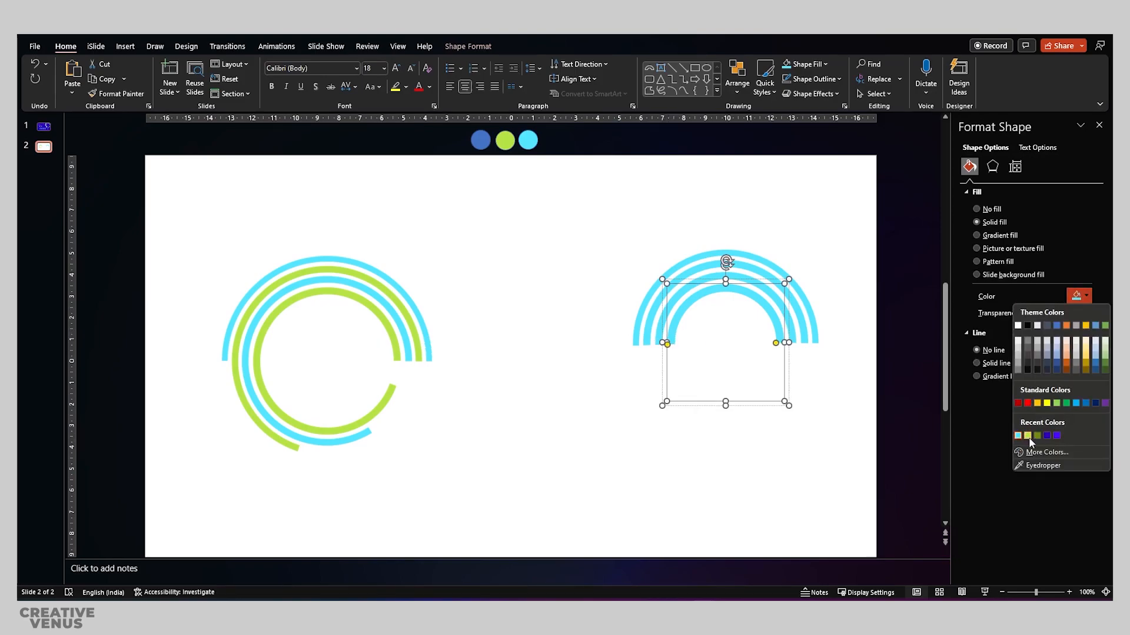
click(1028, 435)
Fill the second-outermost arc with the same lime green so the ring colours alternate.
click(799, 335)
click(799, 335)
click(1073, 297)
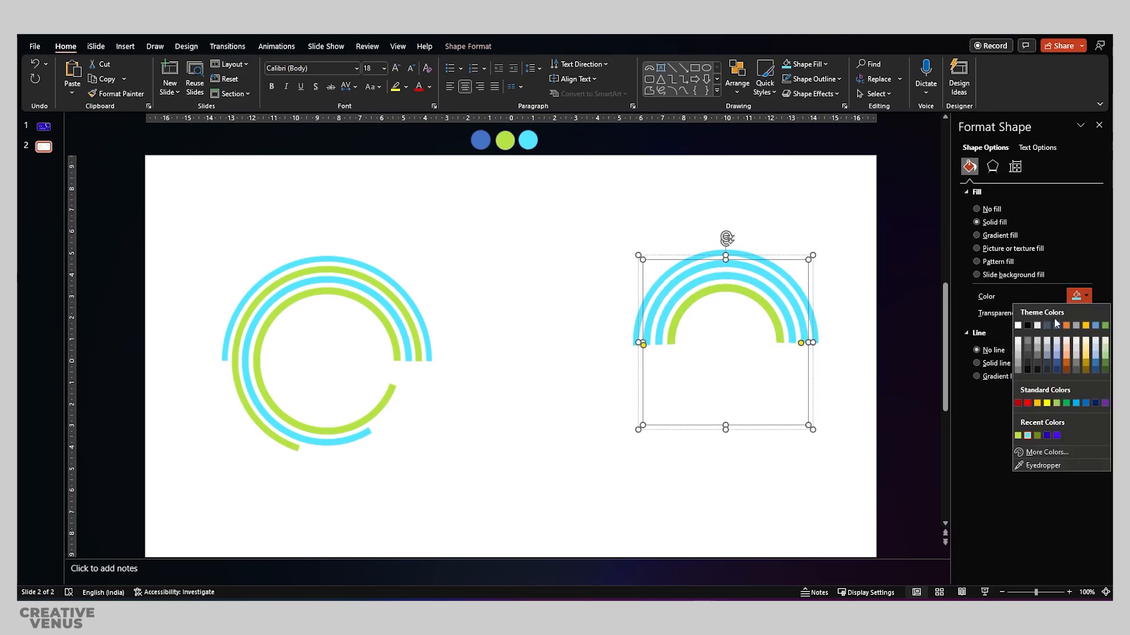
click(1019, 436)
click(731, 484)
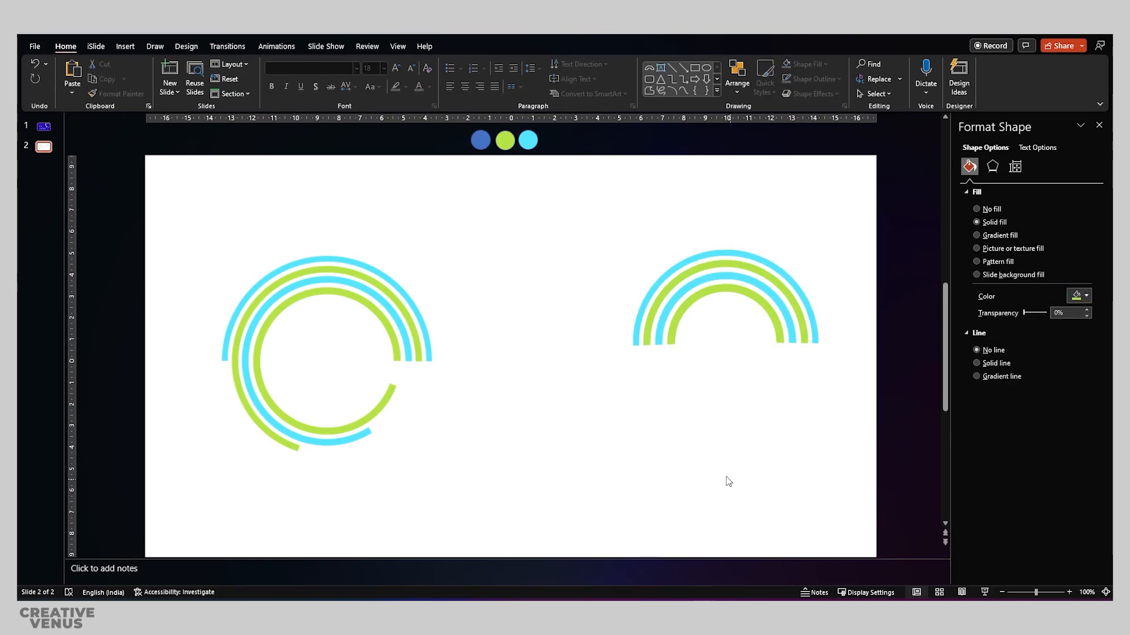
Extend the innermost green arc to nearly a full ring, and the surrounding blue arc around the bottom to the lower right.
click(670, 339)
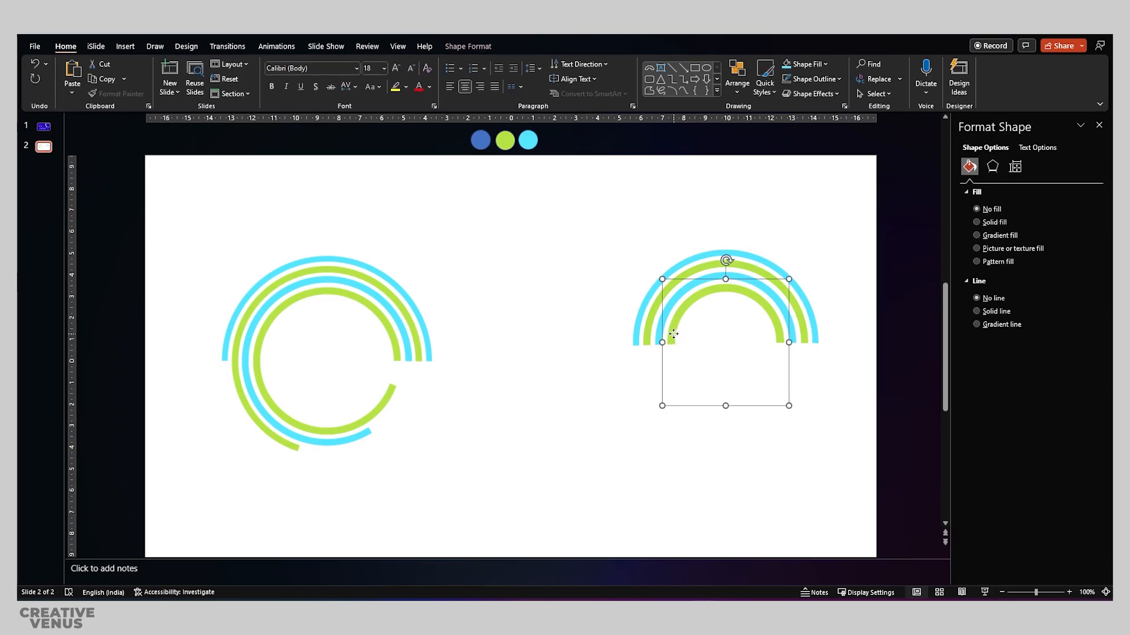
click(669, 342)
drag(667, 345, 790, 367)
click(657, 340)
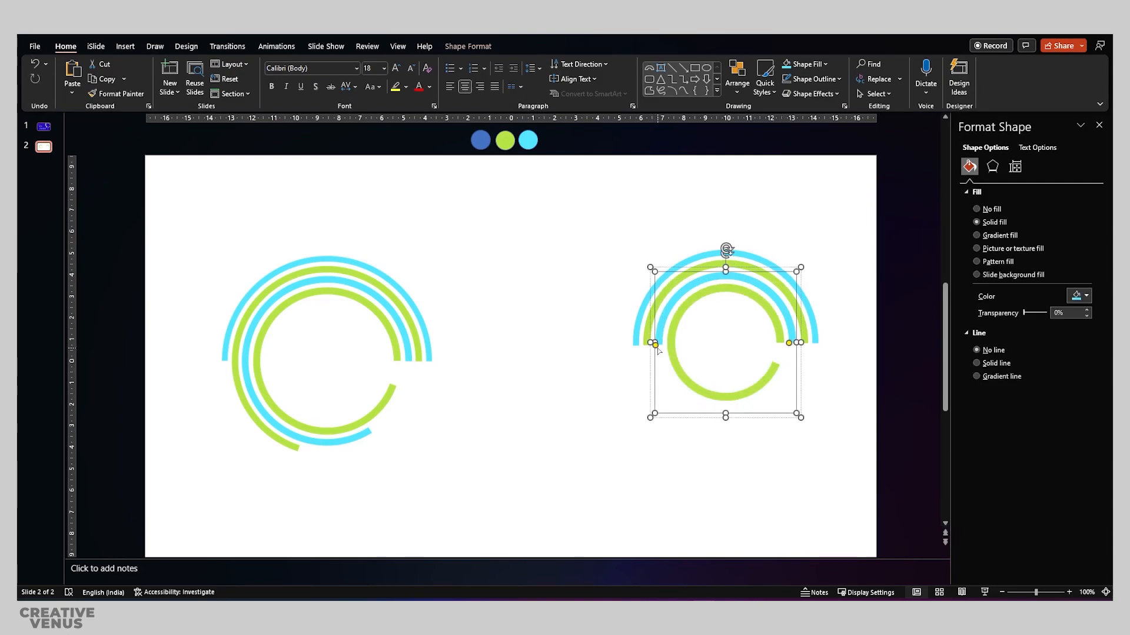
drag(657, 350, 756, 409)
Extend the outer green arc around to the lower left, and the outermost blue arc slightly below the horizontal centre line.
click(647, 340)
click(647, 341)
drag(643, 345, 693, 426)
click(634, 344)
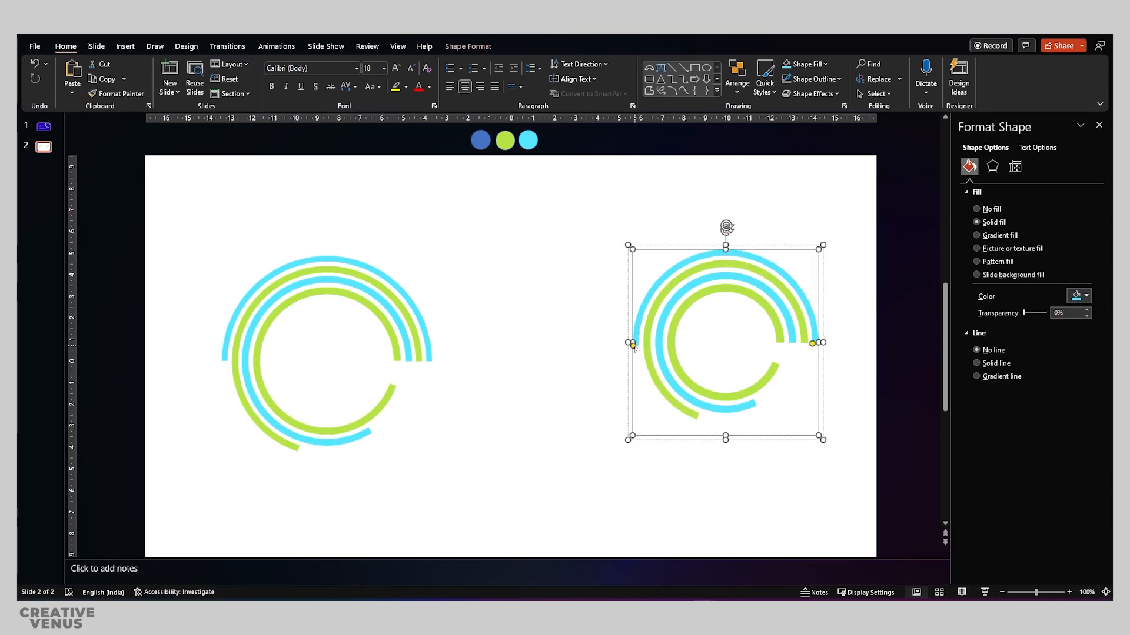
drag(635, 347, 638, 398)
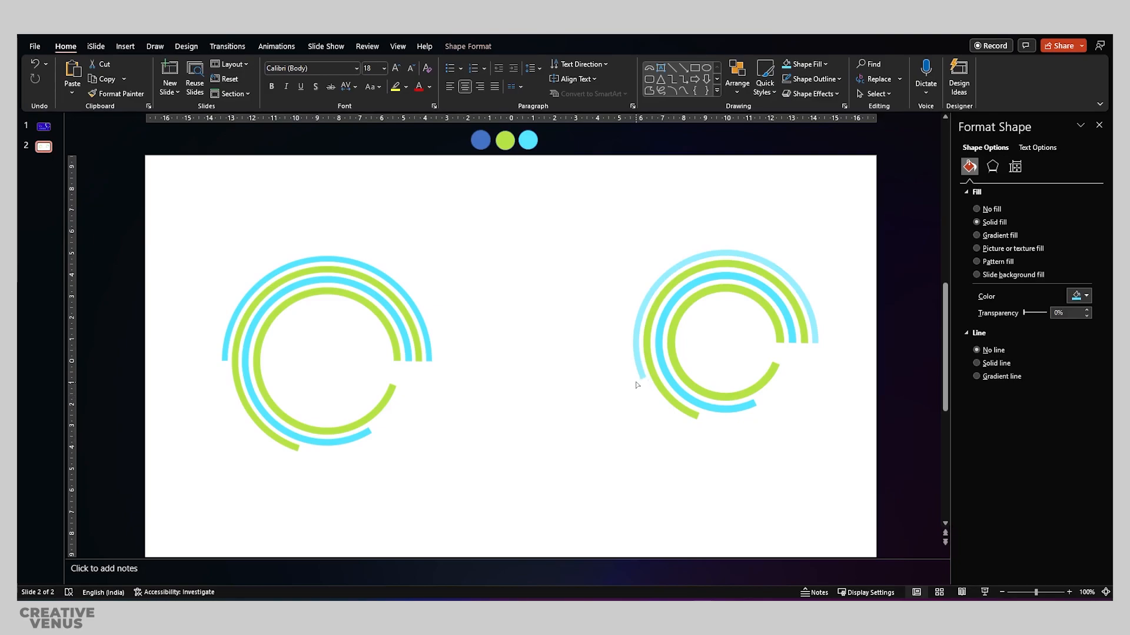
drag(635, 380, 635, 380)
click(569, 411)
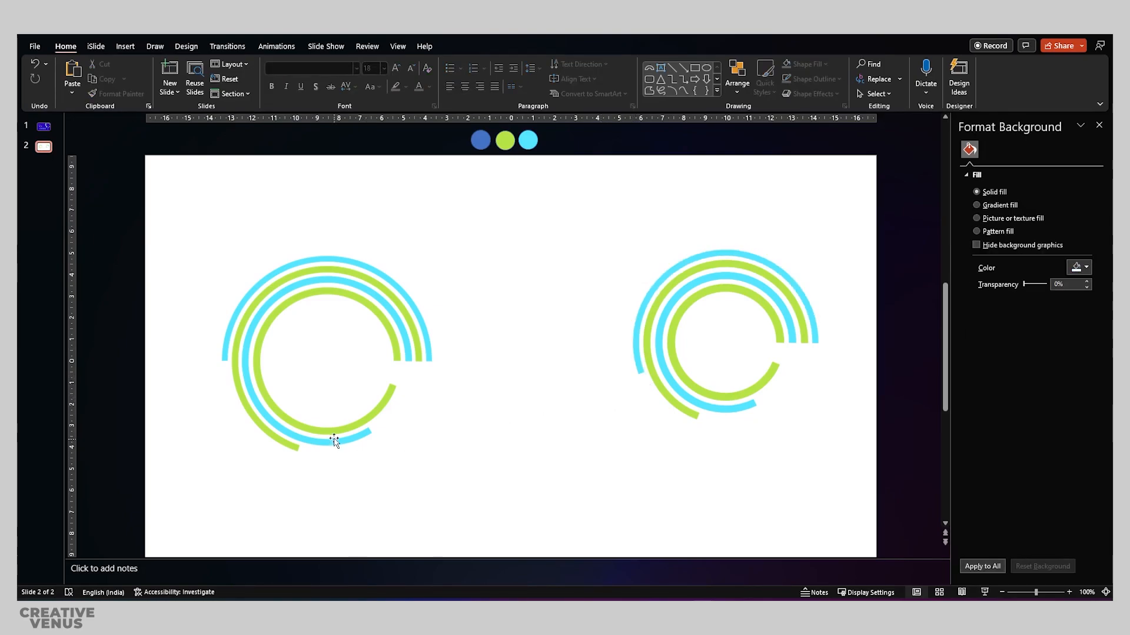
Delete the reference ring graphic and add a Spin emphasis animation to all four remaining arc groups together.
click(336, 438)
key(Delete)
drag(527, 496, 870, 203)
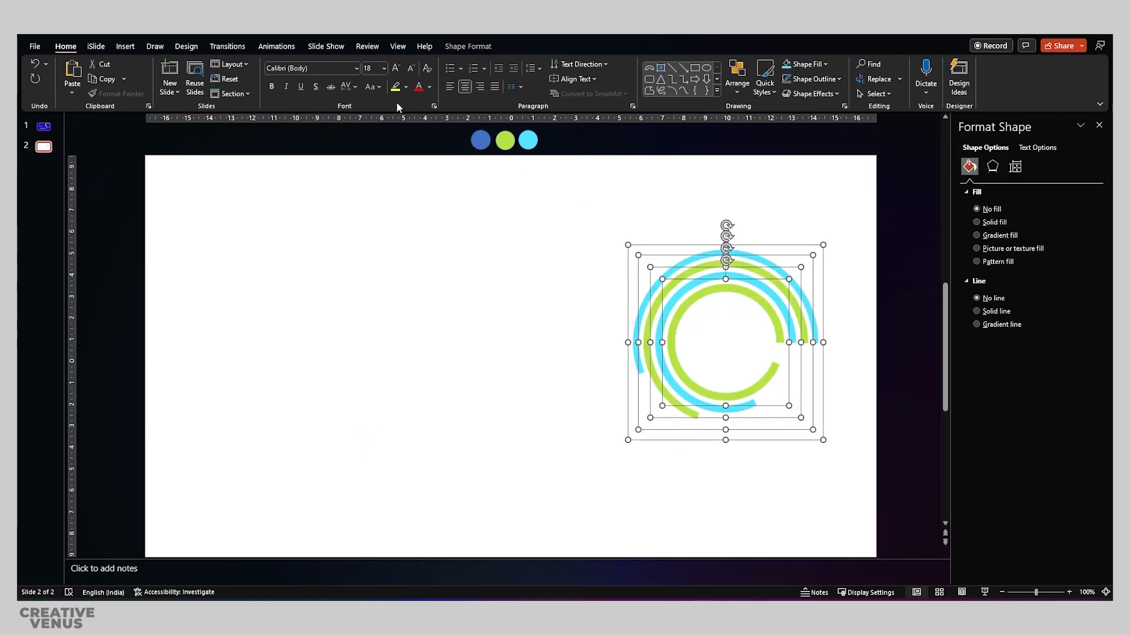
click(268, 47)
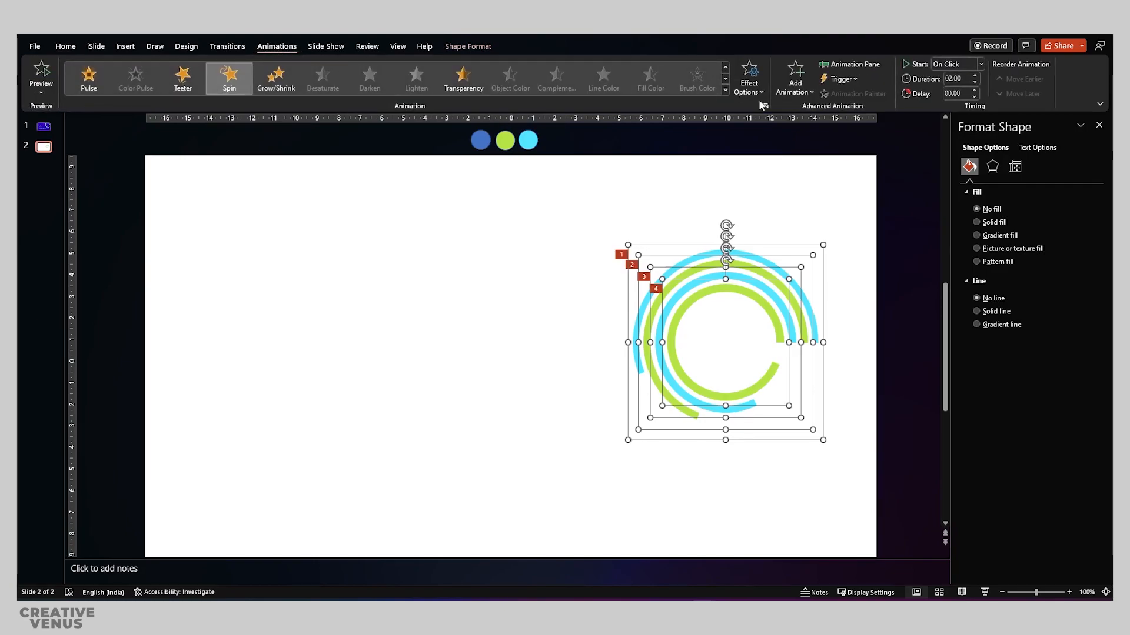
click(800, 91)
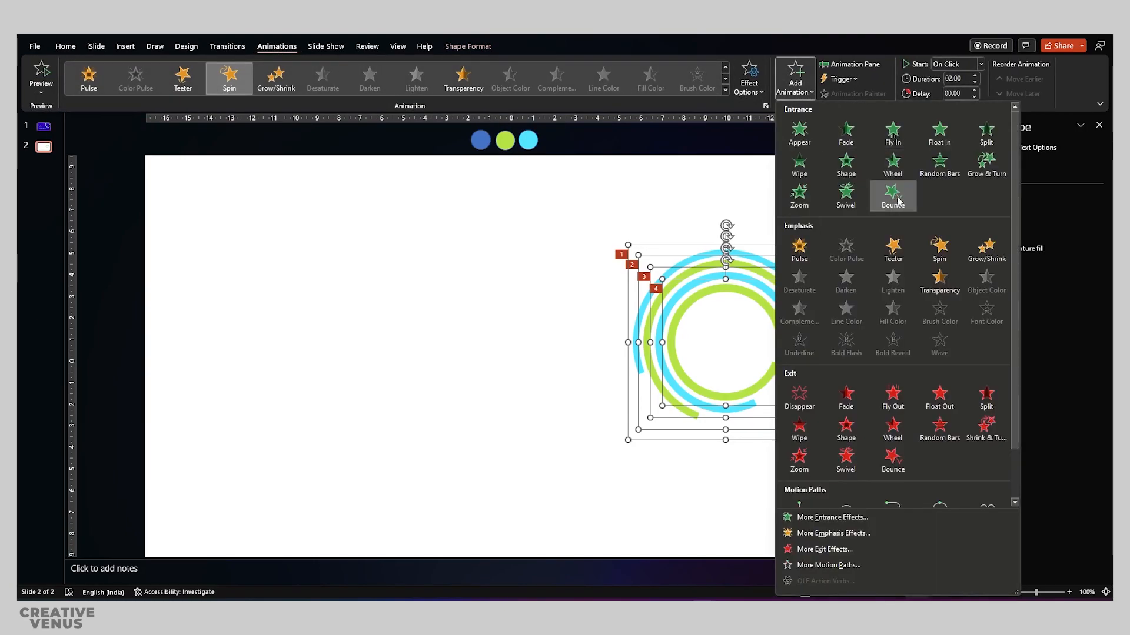
click(937, 249)
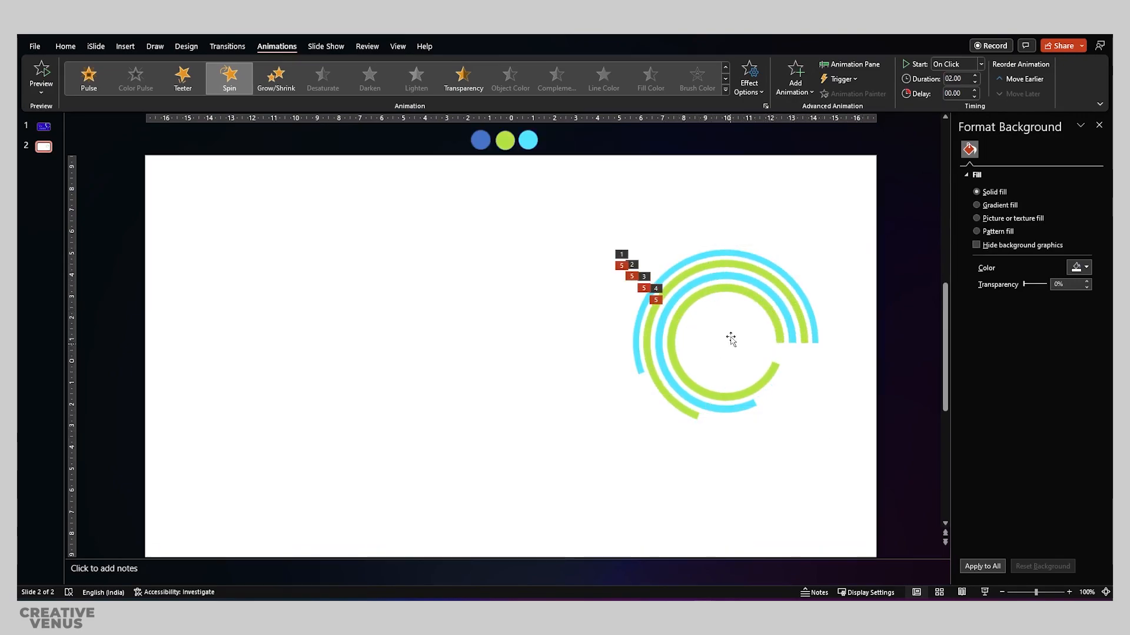
Show the animation list and remove the four older on-click Spin effects, keeping only the newly added simultaneous set.
click(853, 64)
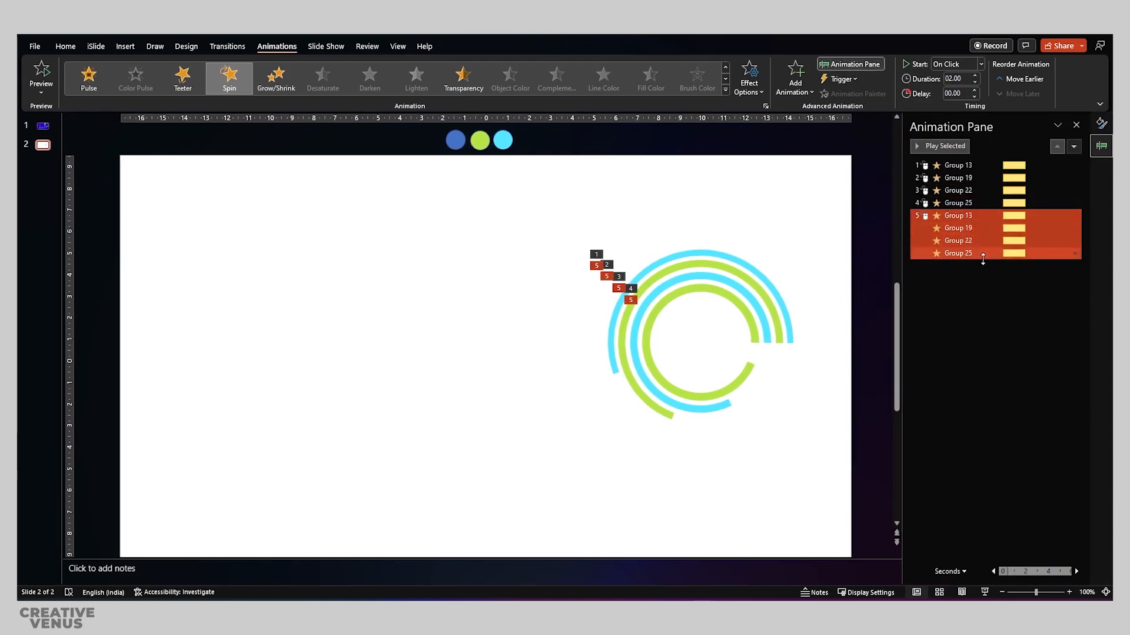
shift+click(952, 202)
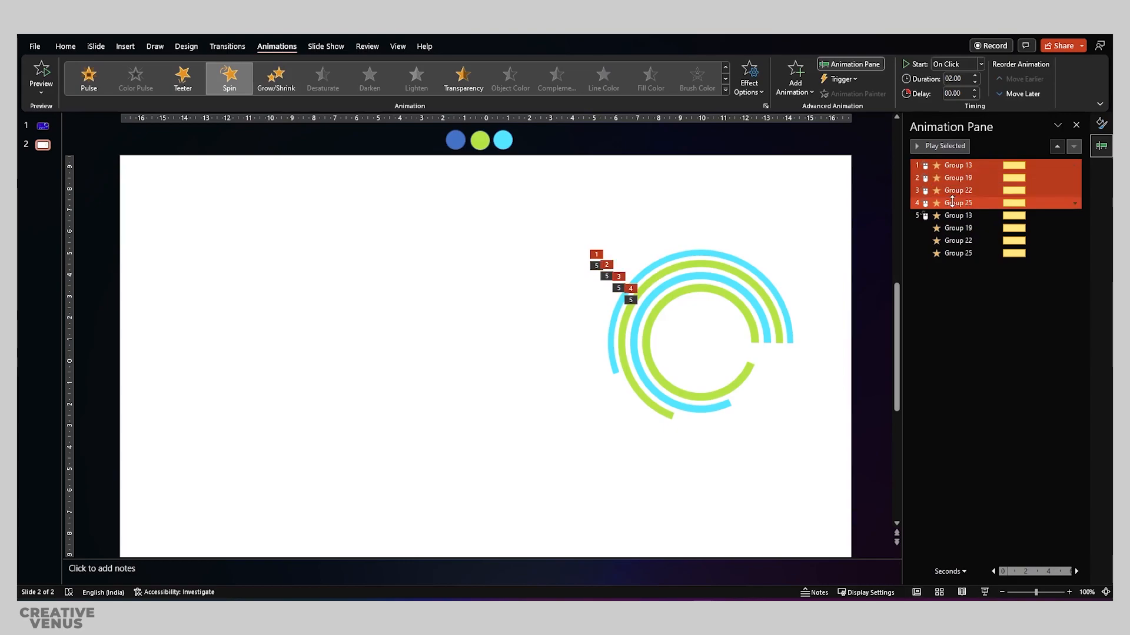
key(Delete)
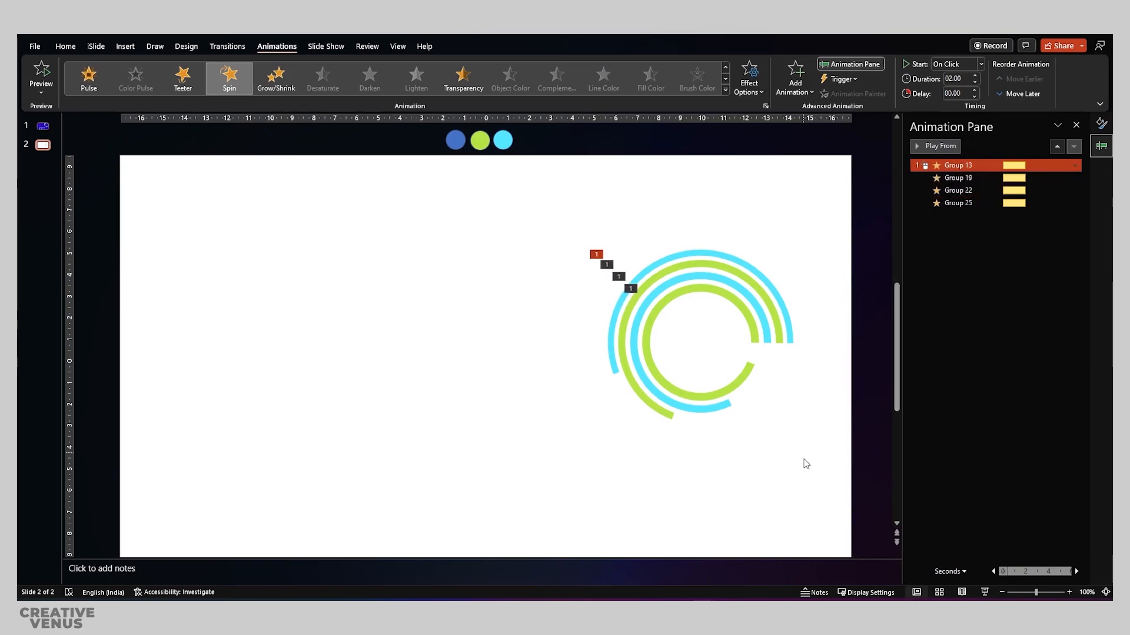
Select all four ring groups and preview their Spin animations playing together.
click(672, 476)
drag(535, 479, 827, 189)
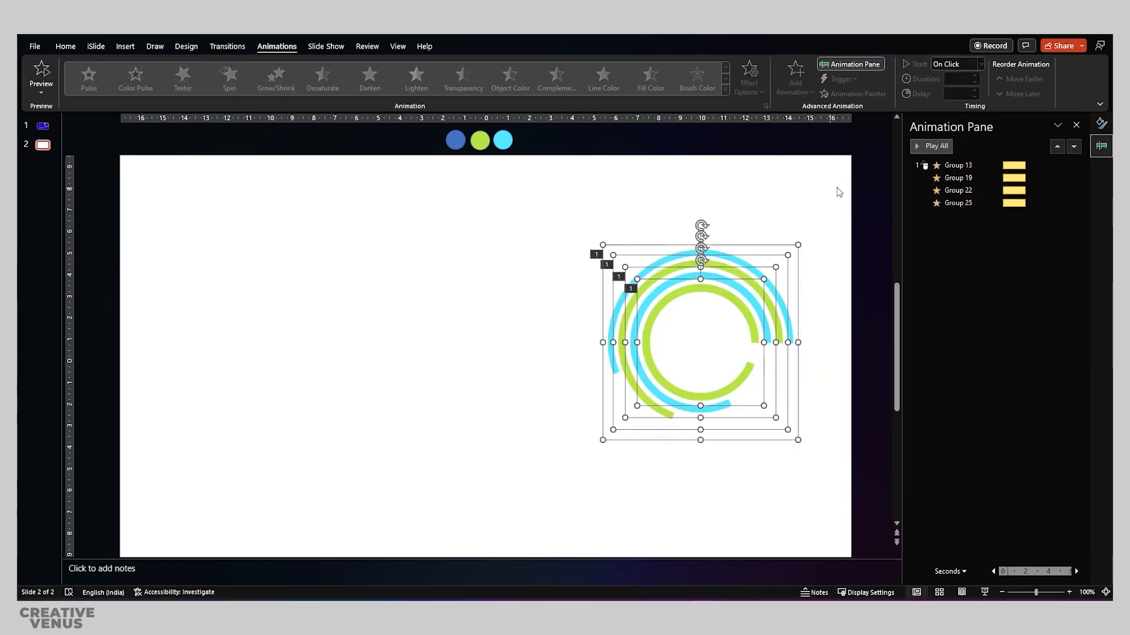
click(948, 146)
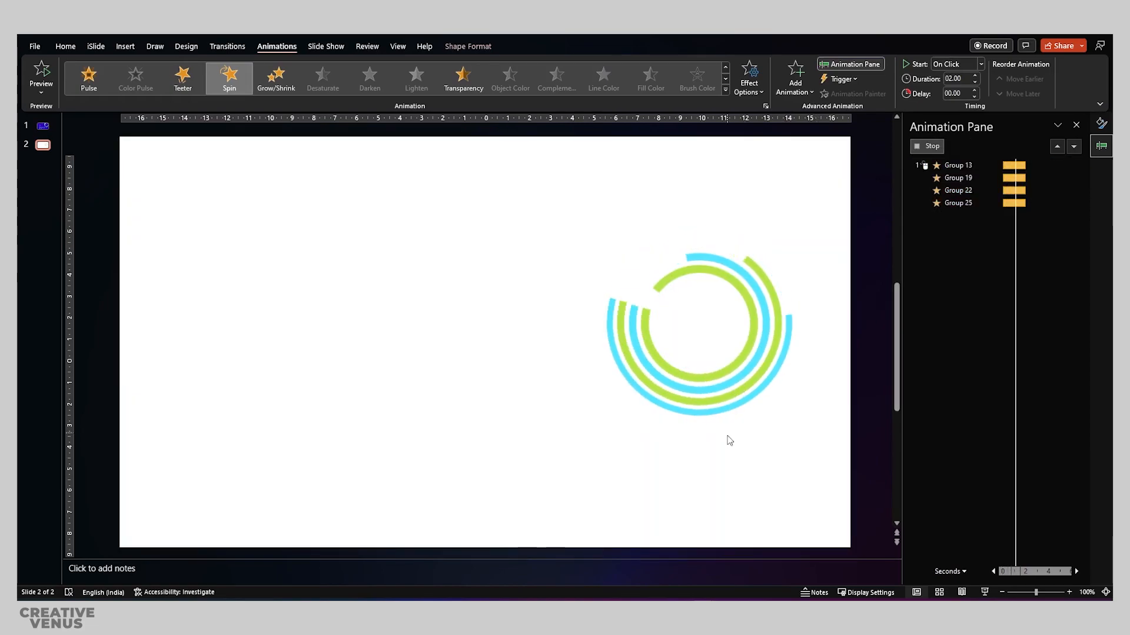
click(777, 467)
Set the Spin direction of the outermost blue group and the inner blue group to Counterclockwise.
click(787, 323)
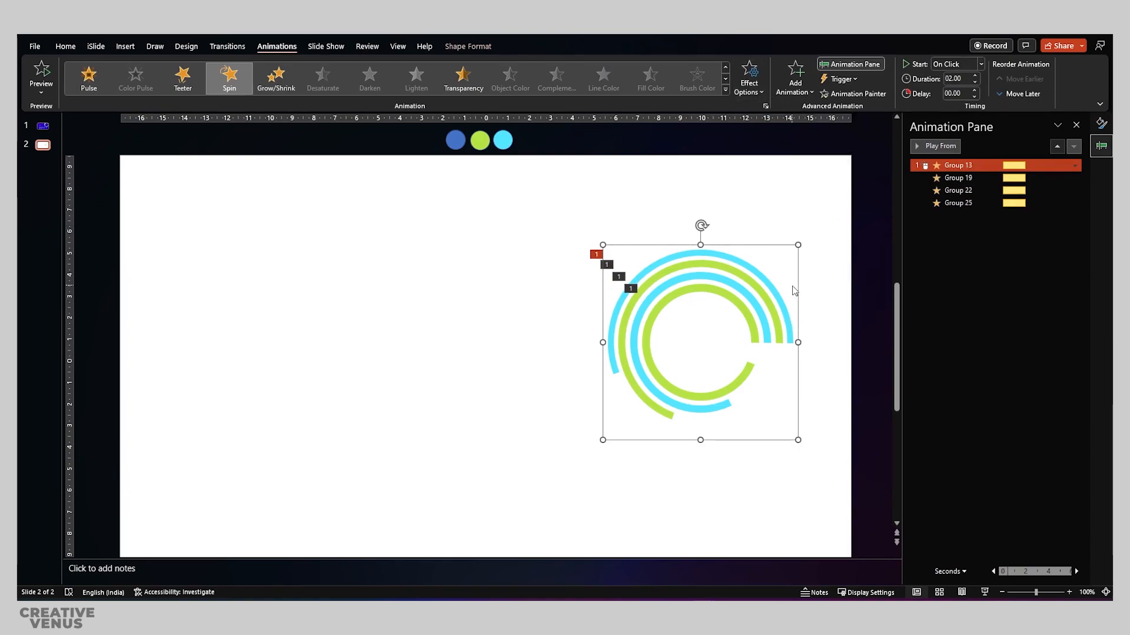
click(749, 86)
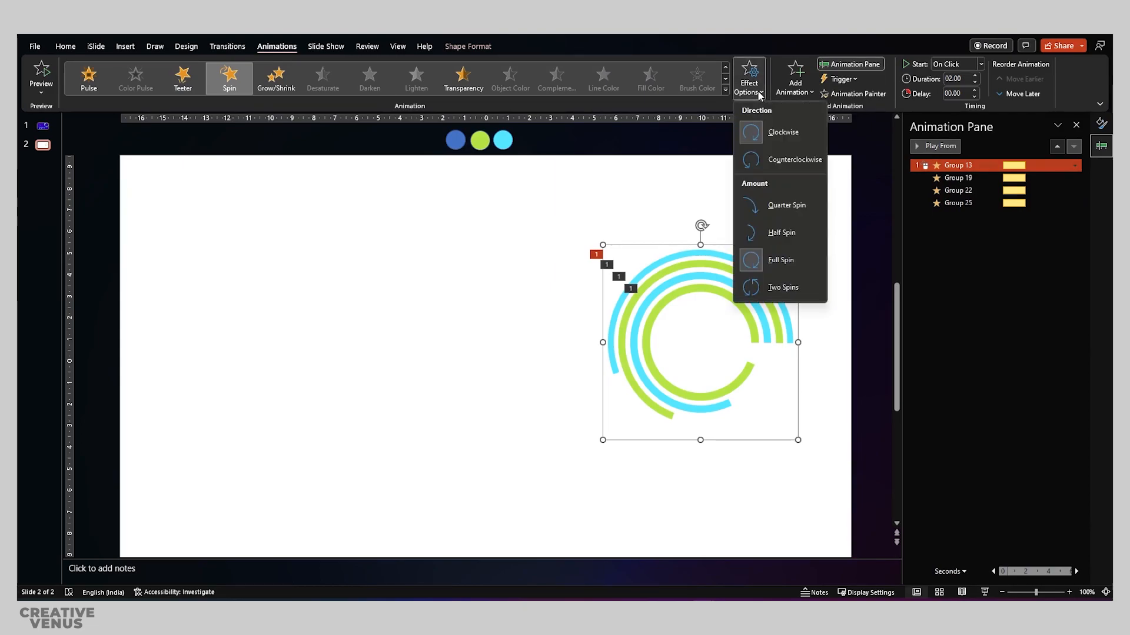
click(774, 161)
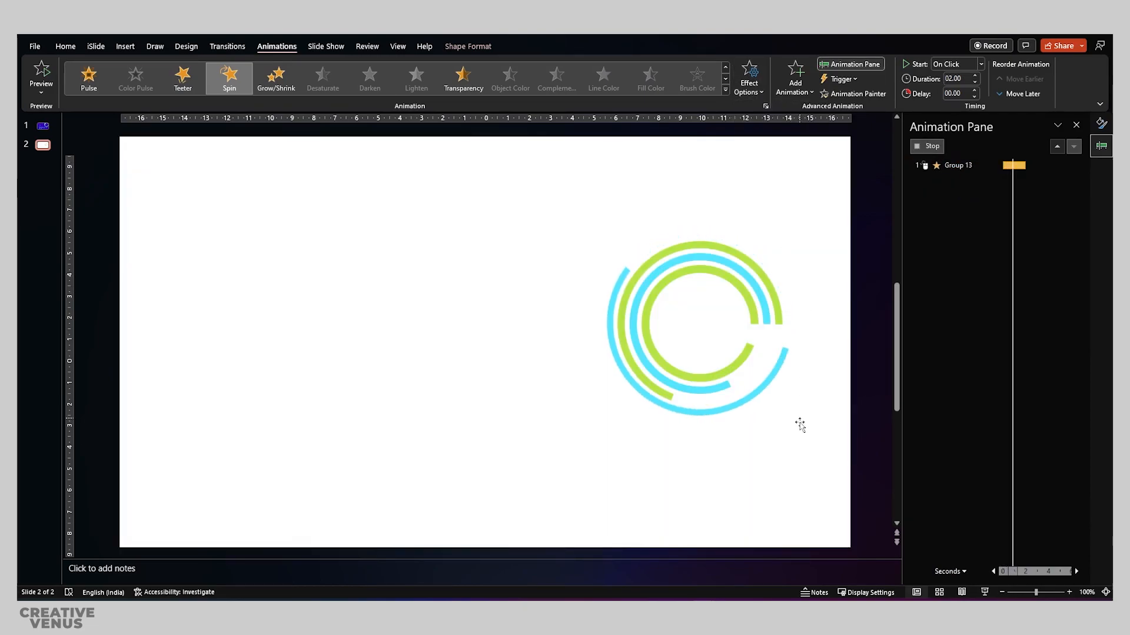
click(759, 316)
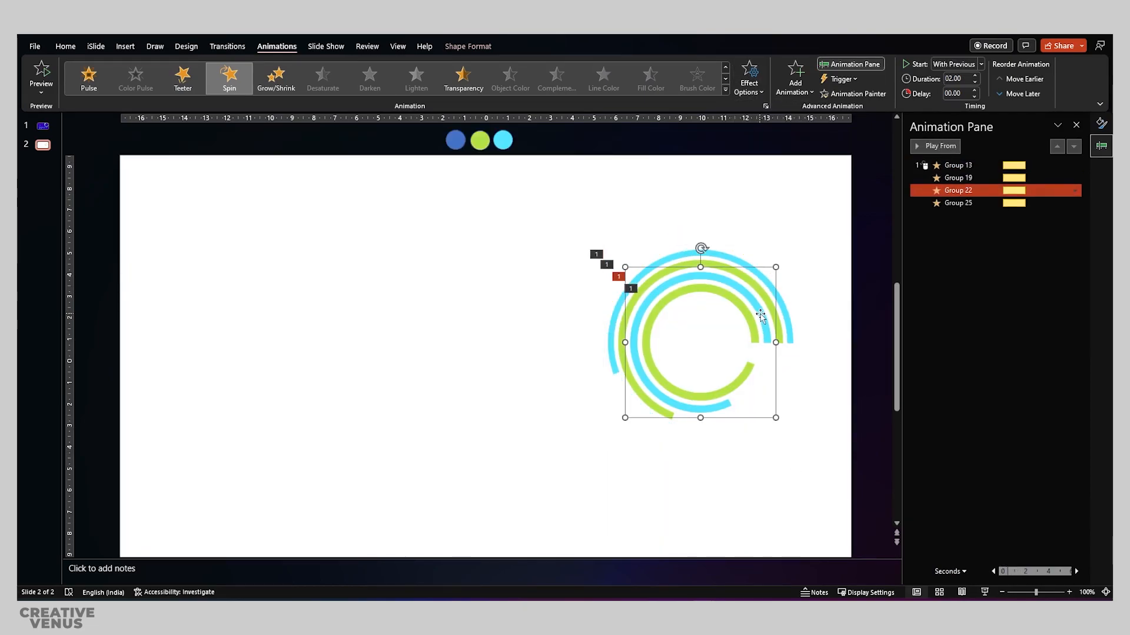
click(759, 85)
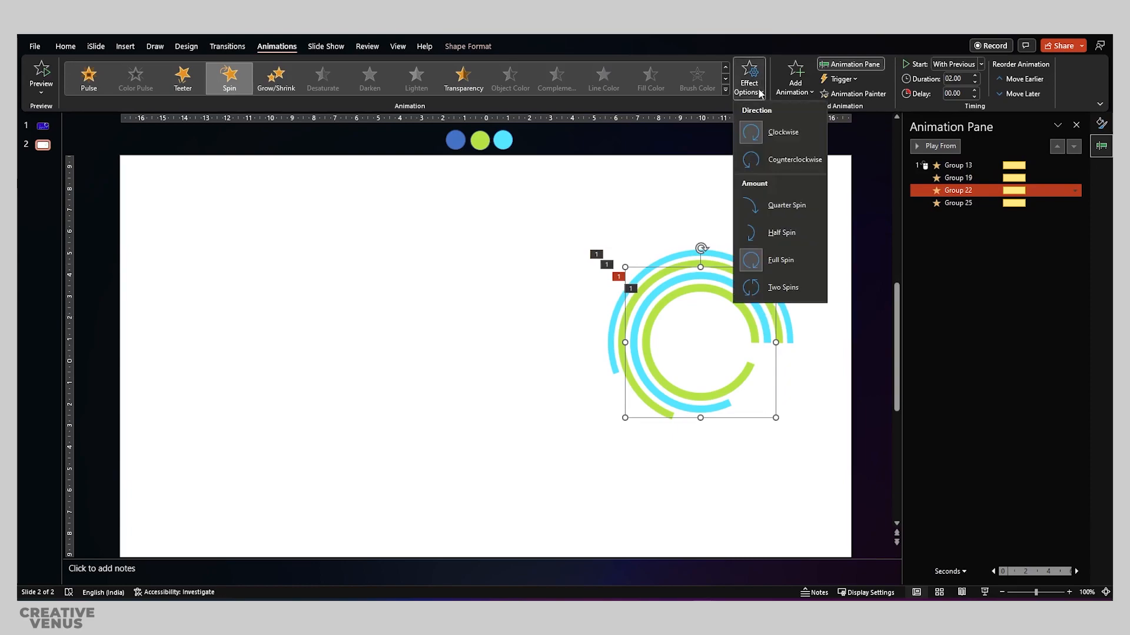
click(775, 157)
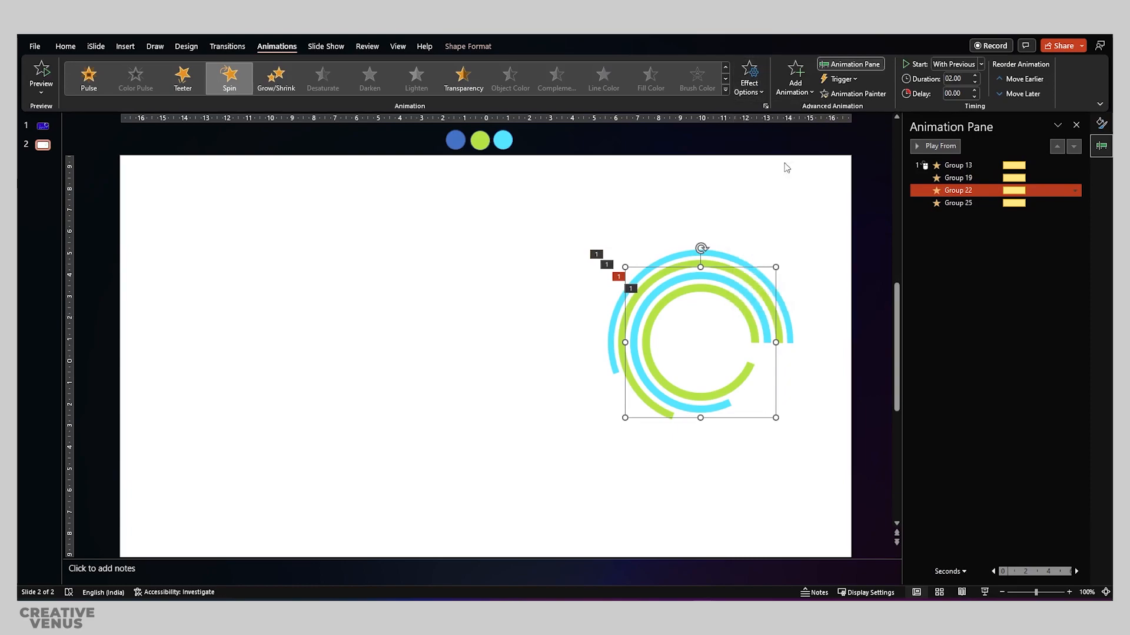
Lengthen the Spin durations of the two inner ring groups, setting the innermost one to 12.75 seconds.
click(959, 203)
ctrl+click(971, 165)
click(974, 76)
click(975, 75)
click(975, 75)
click(958, 190)
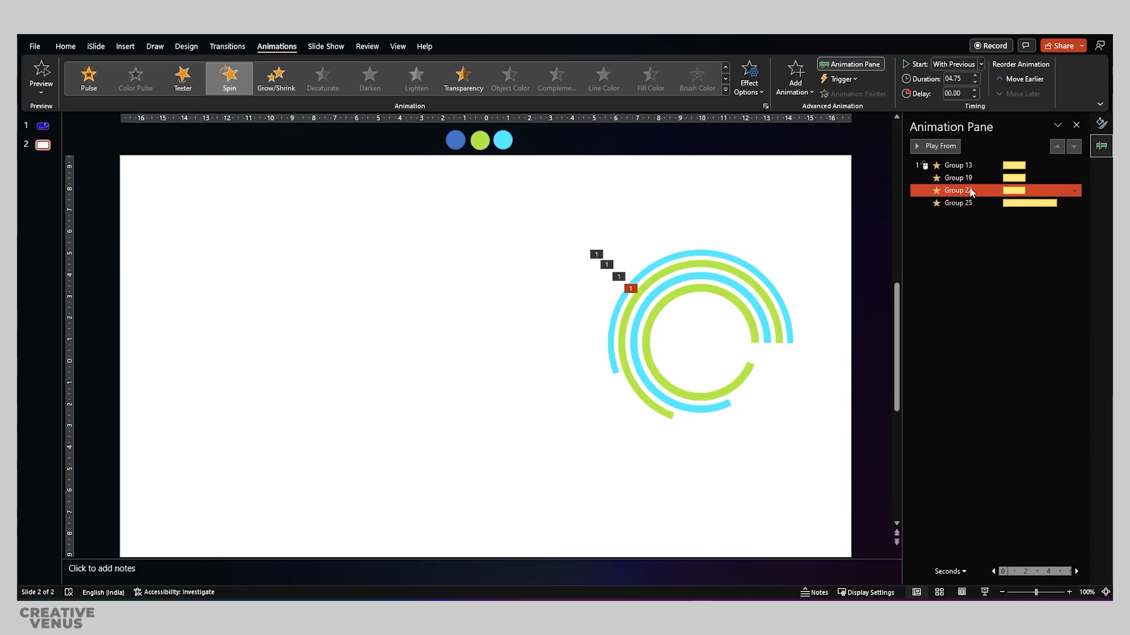
click(975, 76)
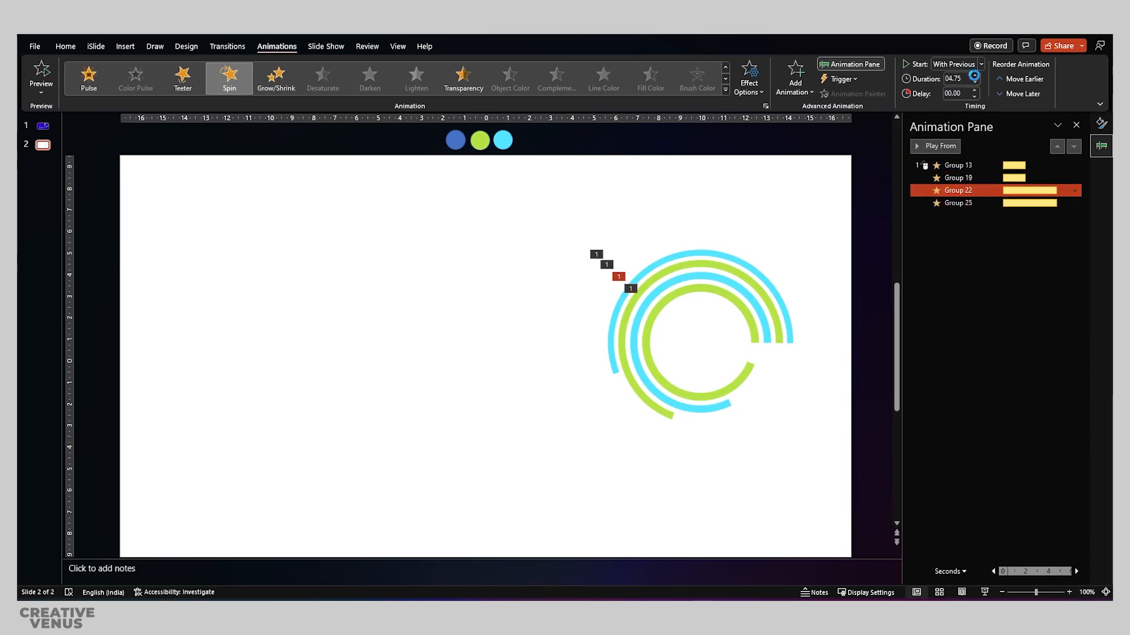
click(957, 203)
click(975, 76)
click(975, 75)
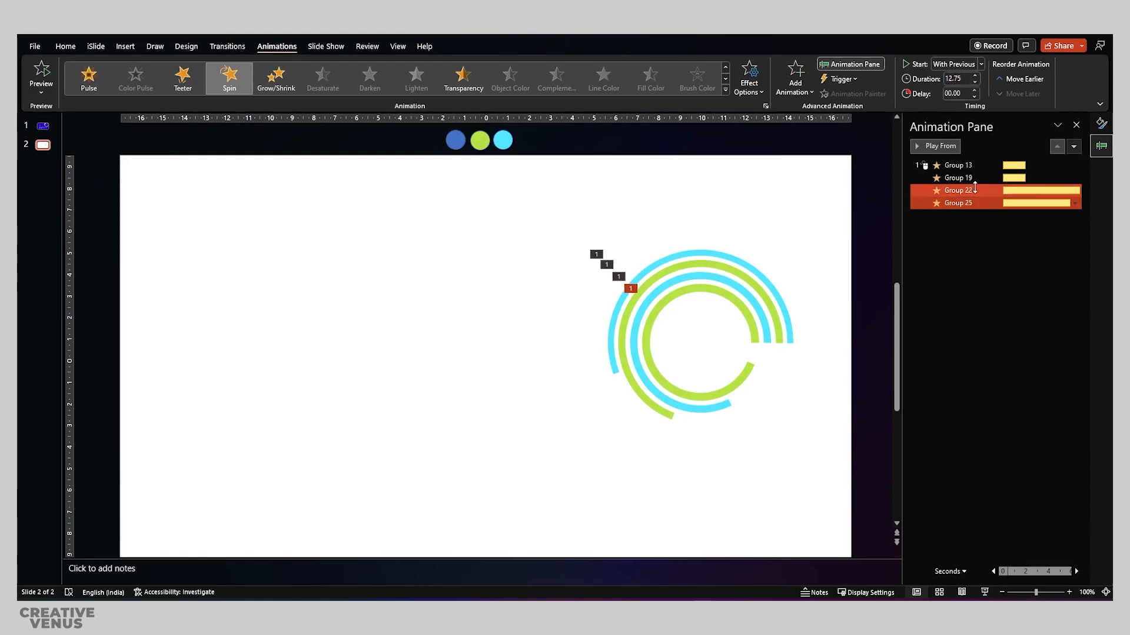
Lengthen the Spin durations of the two outer ring groups, setting the outer green one to 12.50 seconds.
click(959, 177)
click(975, 76)
click(975, 76)
click(975, 76)
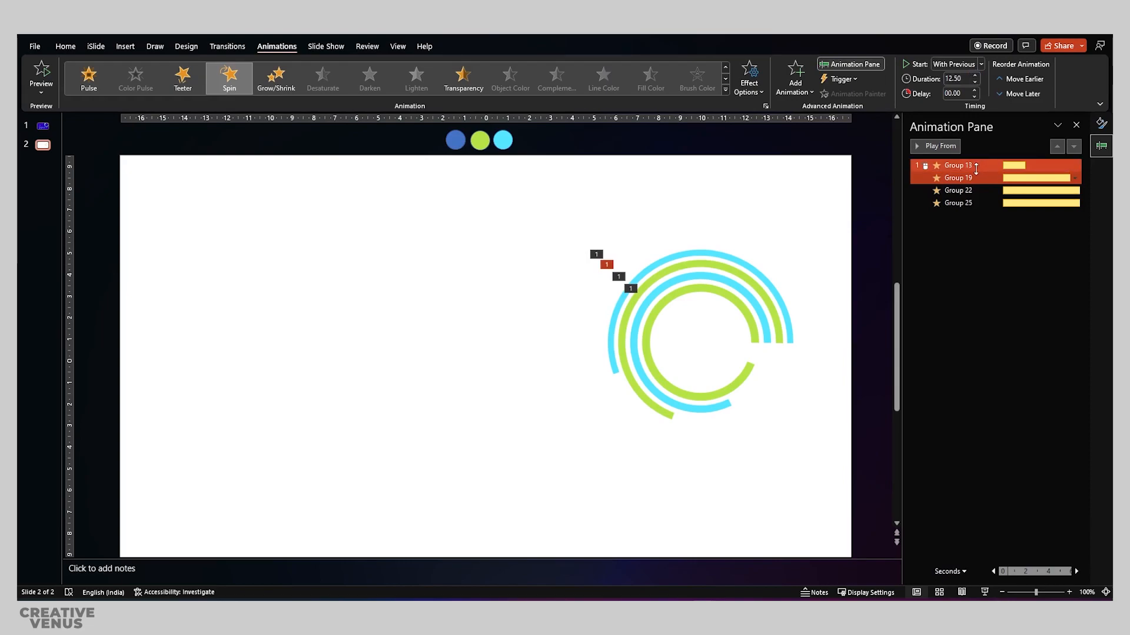
click(977, 166)
click(976, 76)
click(976, 76)
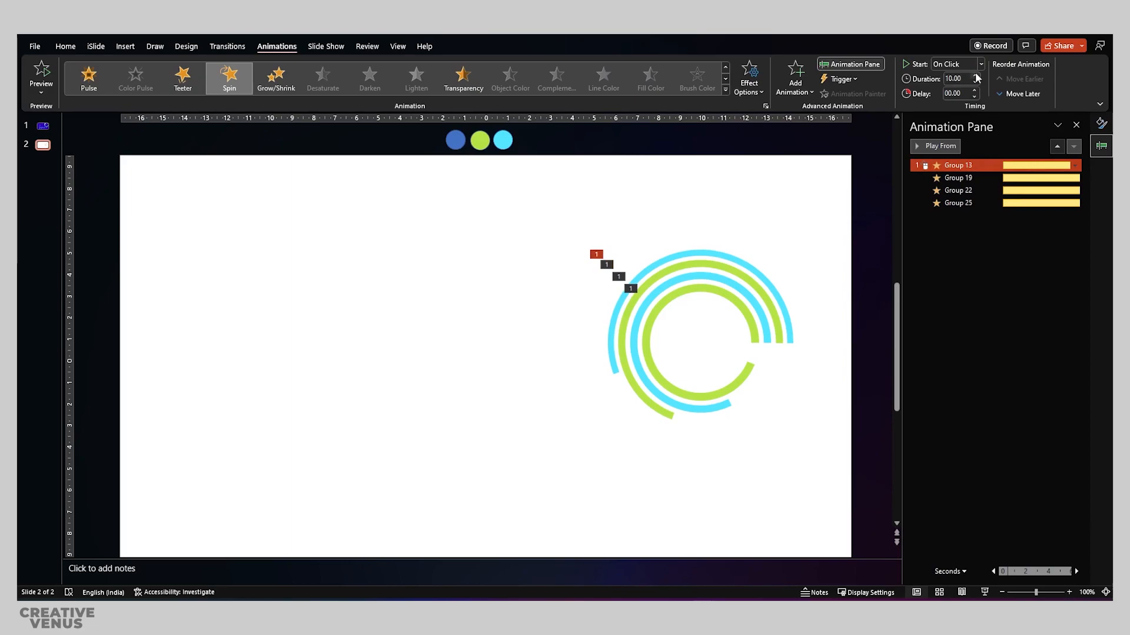
click(975, 75)
Set all four Spin animations to start With Previous.
key(ctrl+a)
click(980, 64)
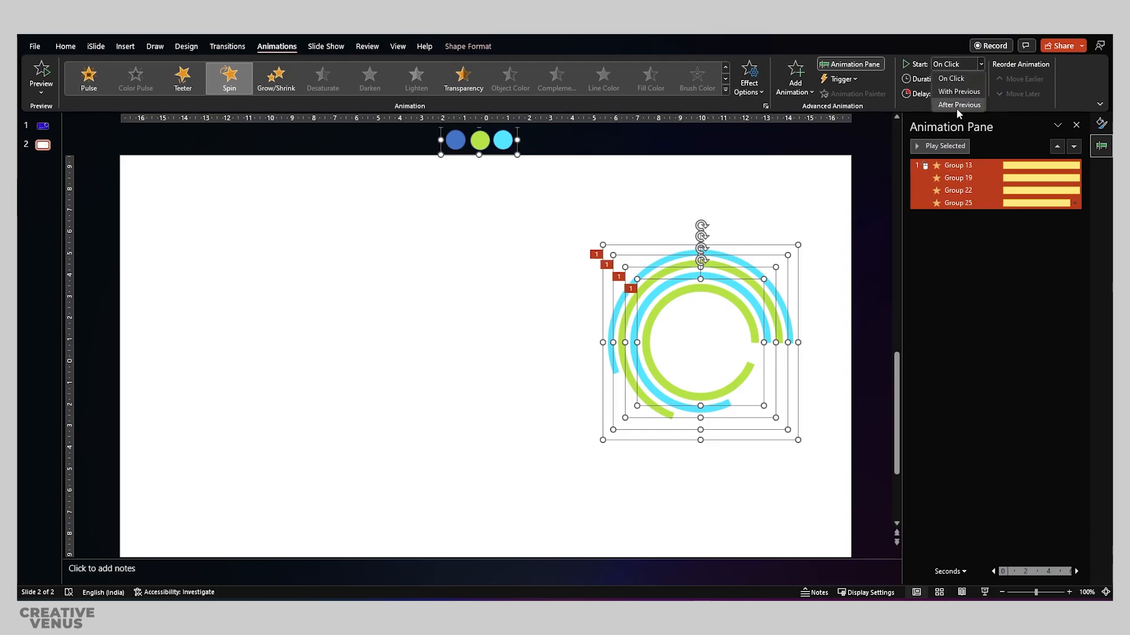
click(959, 89)
Set all four Spin animations to repeat Until End of Slide.
right_click(967, 173)
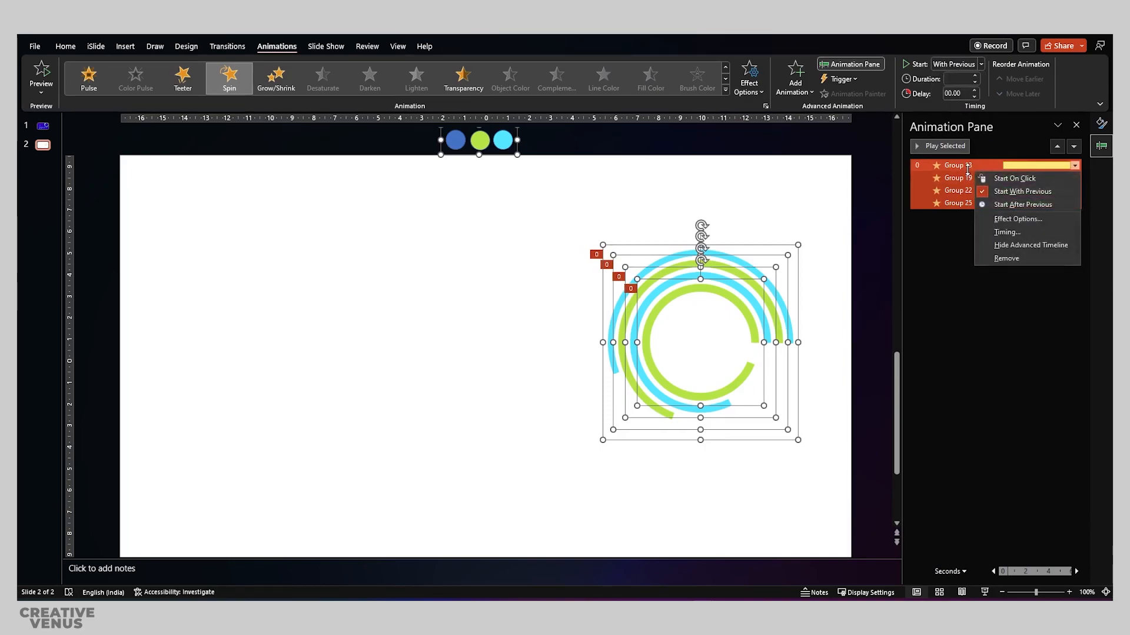
click(741, 265)
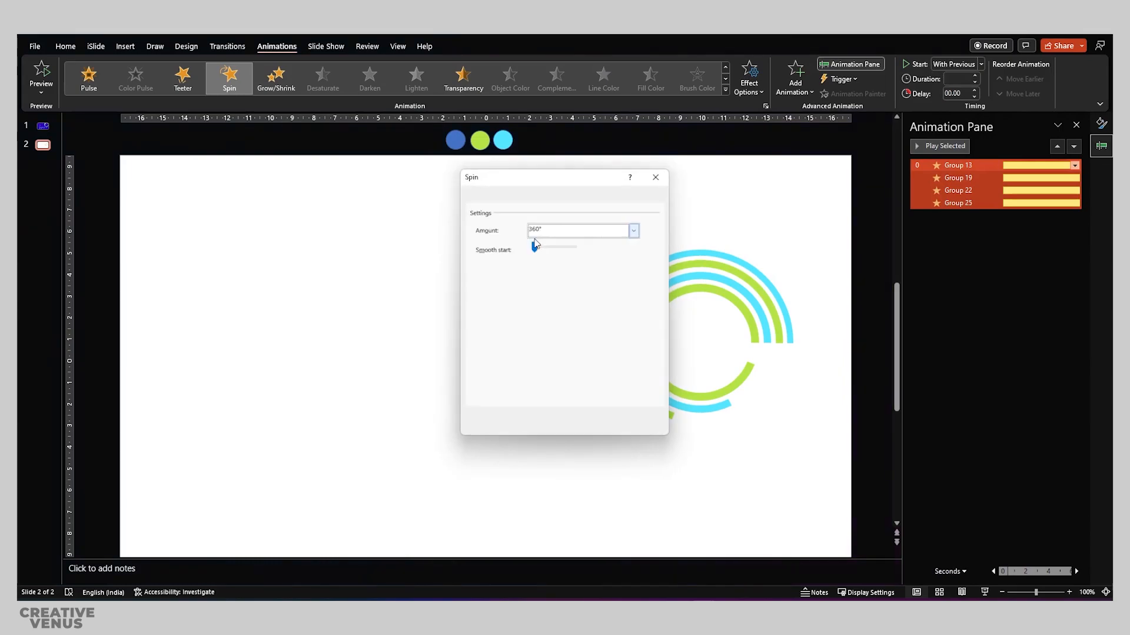
click(501, 198)
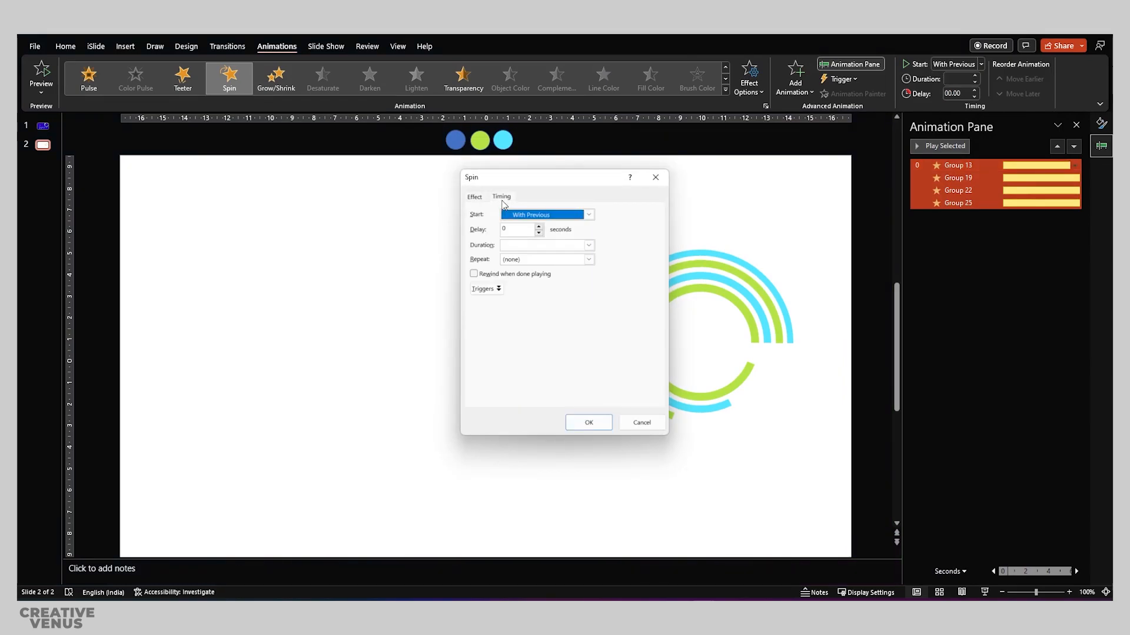
click(588, 259)
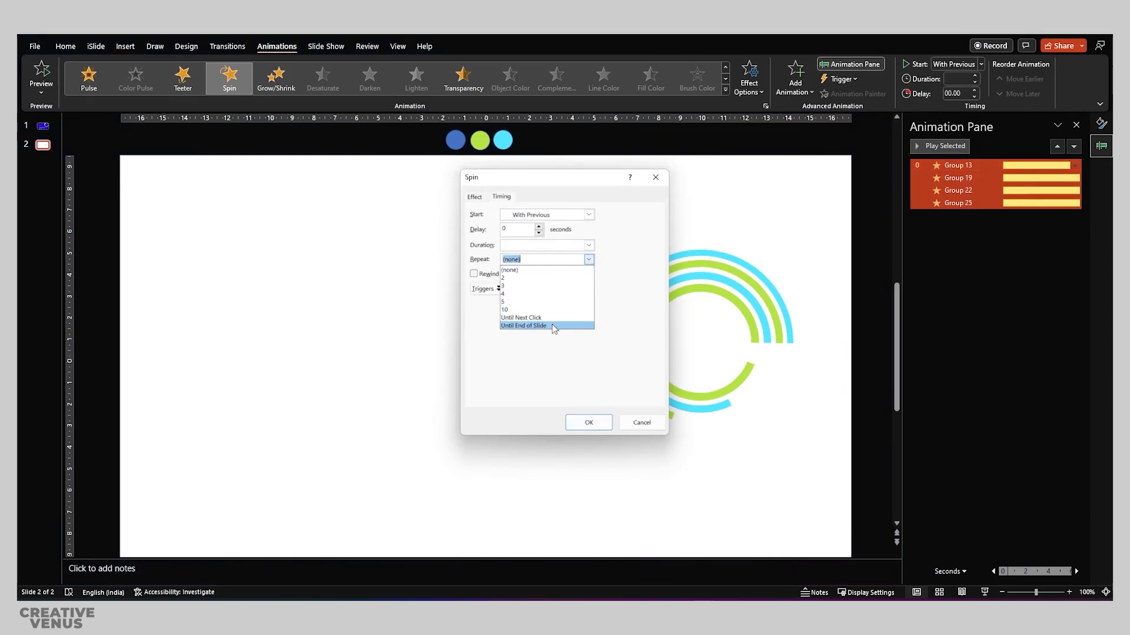
click(552, 325)
click(588, 422)
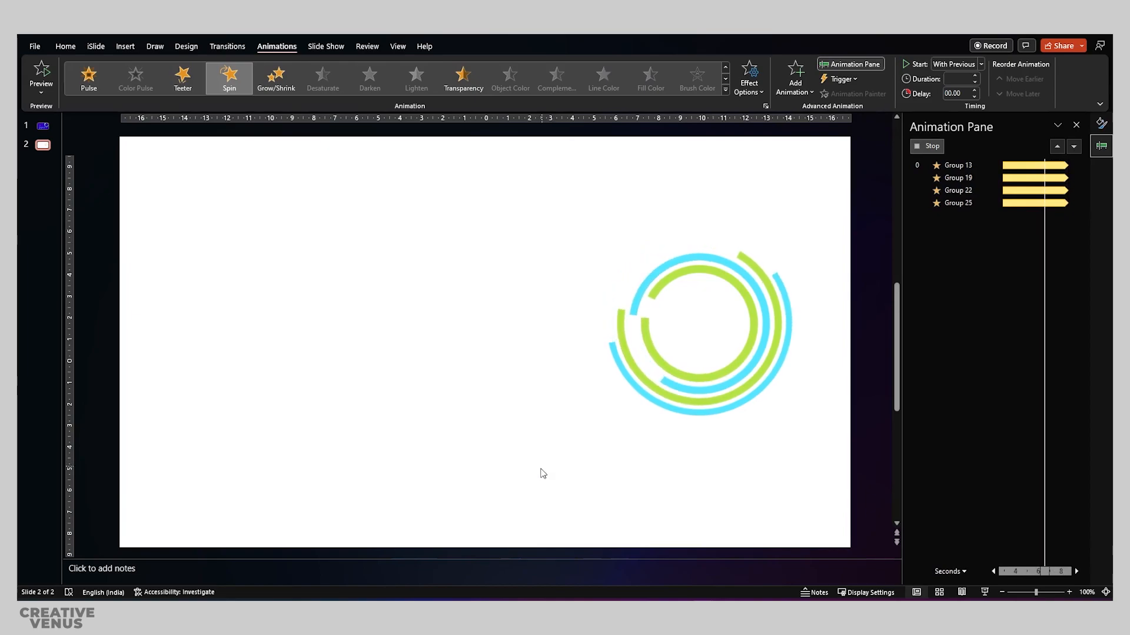
Enlarge the four ring groups together, place them partly beyond the slide's upper-right corner, and preview the spin in a slide show.
drag(125, 517, 879, 154)
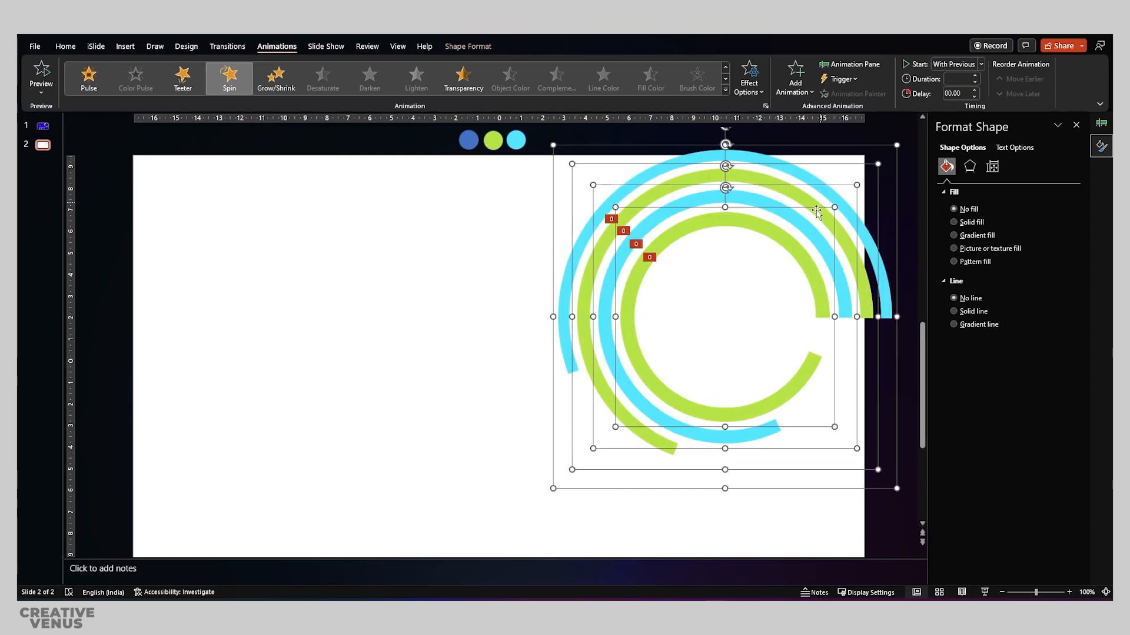
drag(805, 231, 820, 184)
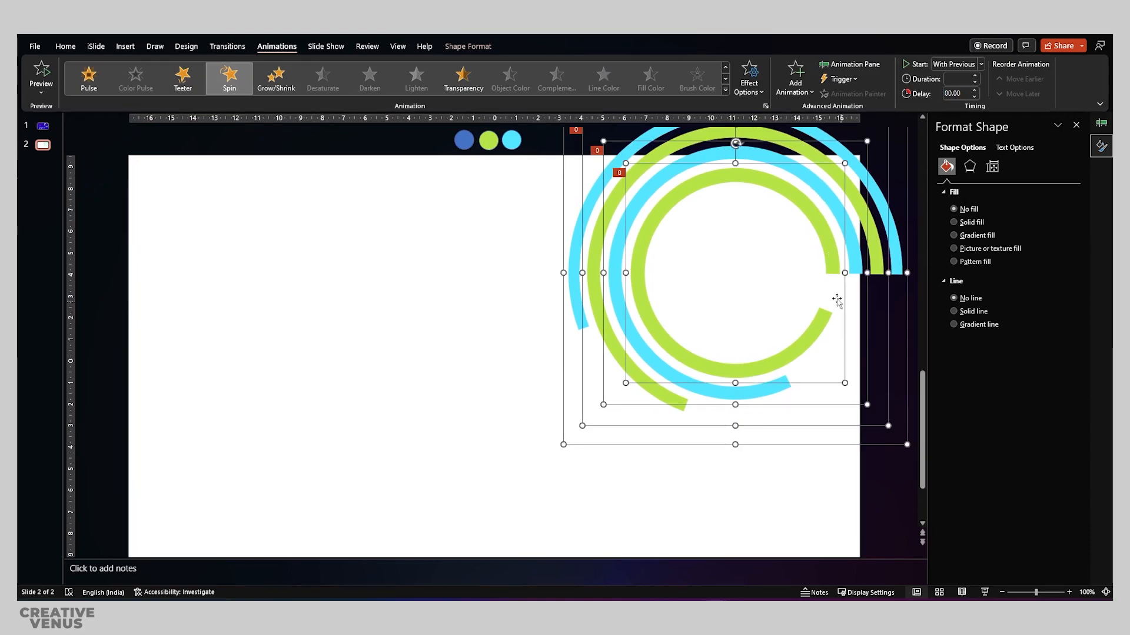
click(985, 593)
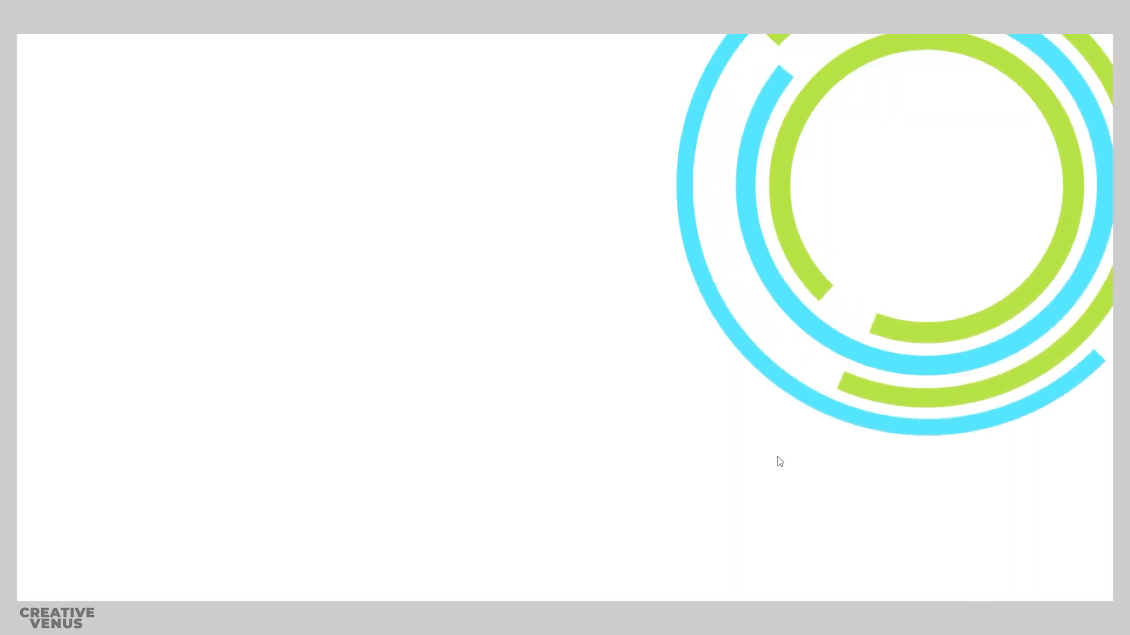
key(Escape)
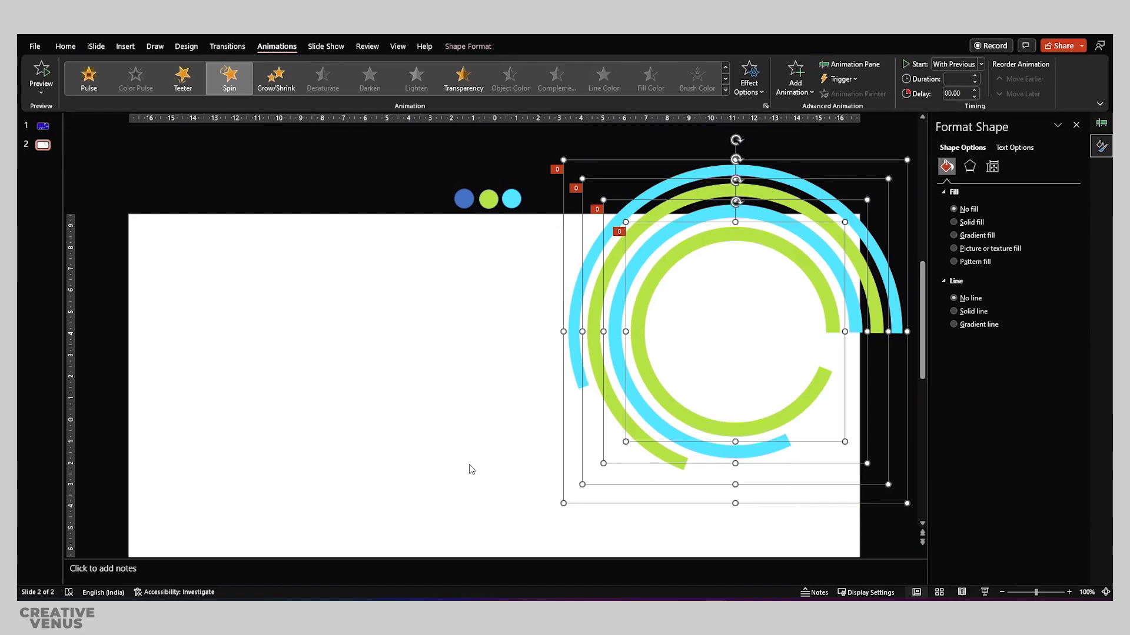
Give the slide background a gradient fill, with its first stop at 0% in the recent dark purple.
scroll(442, 446, down, 1)
click(403, 414)
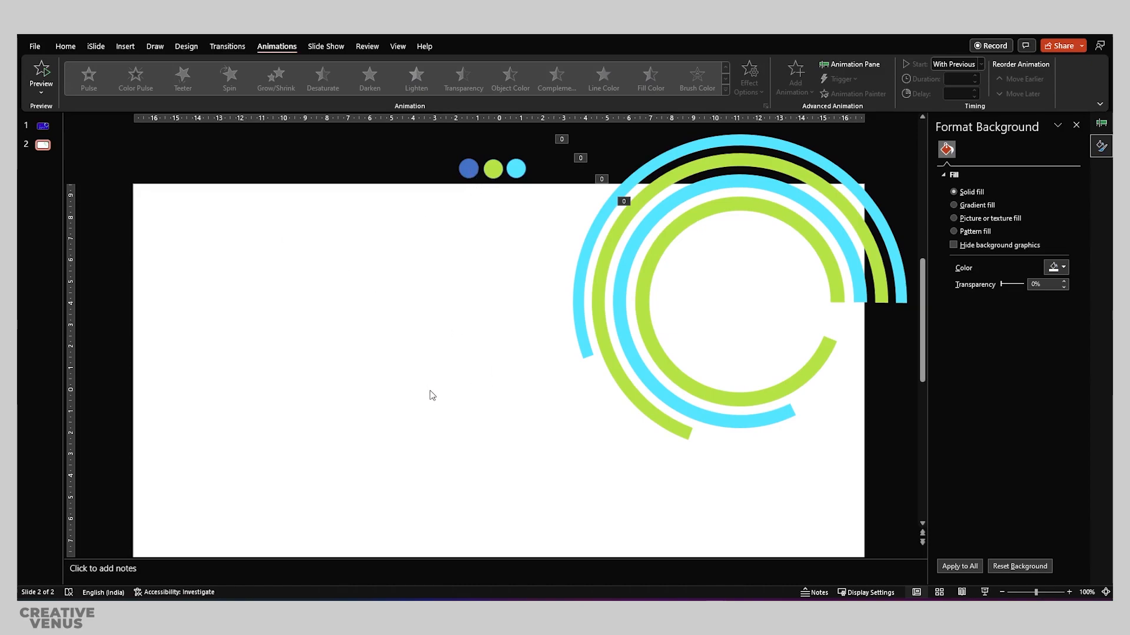
right_click(468, 408)
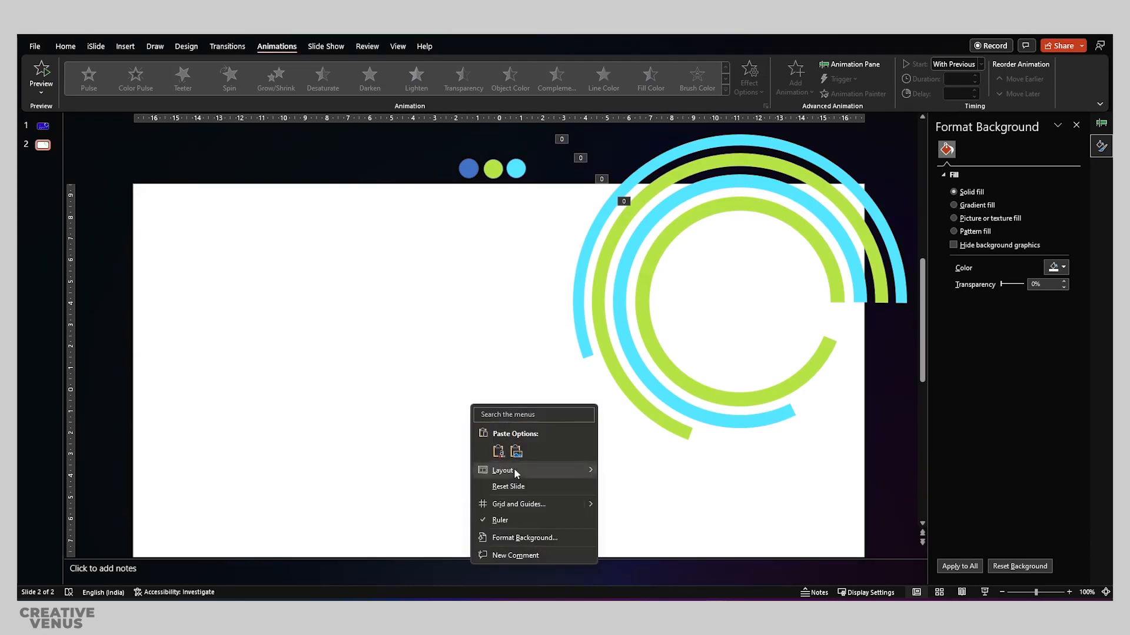
click(522, 542)
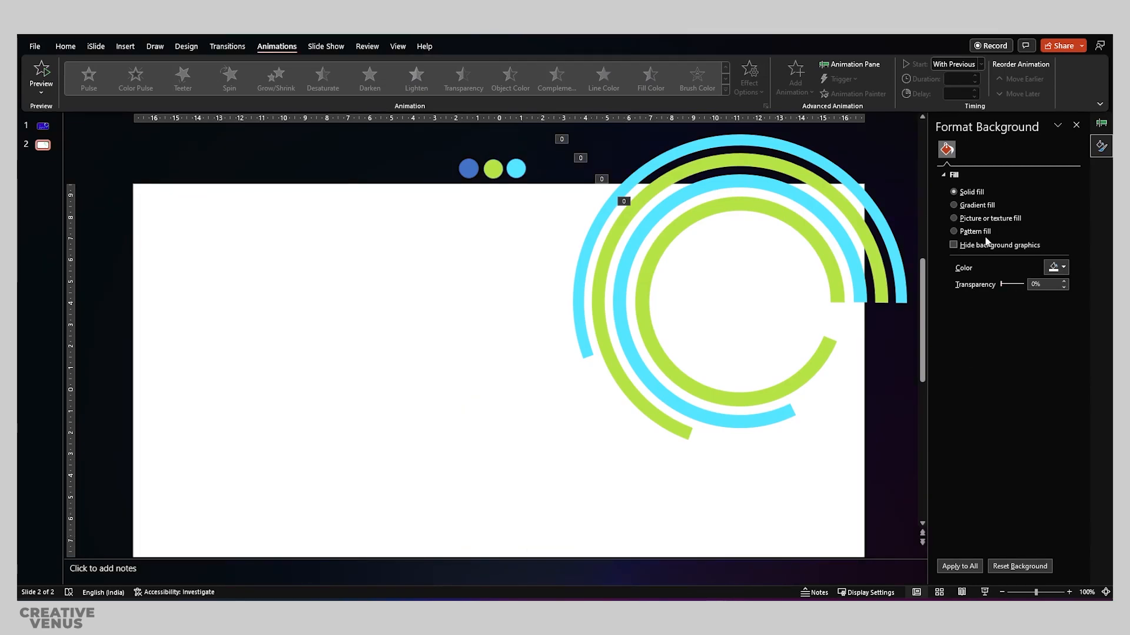
click(974, 205)
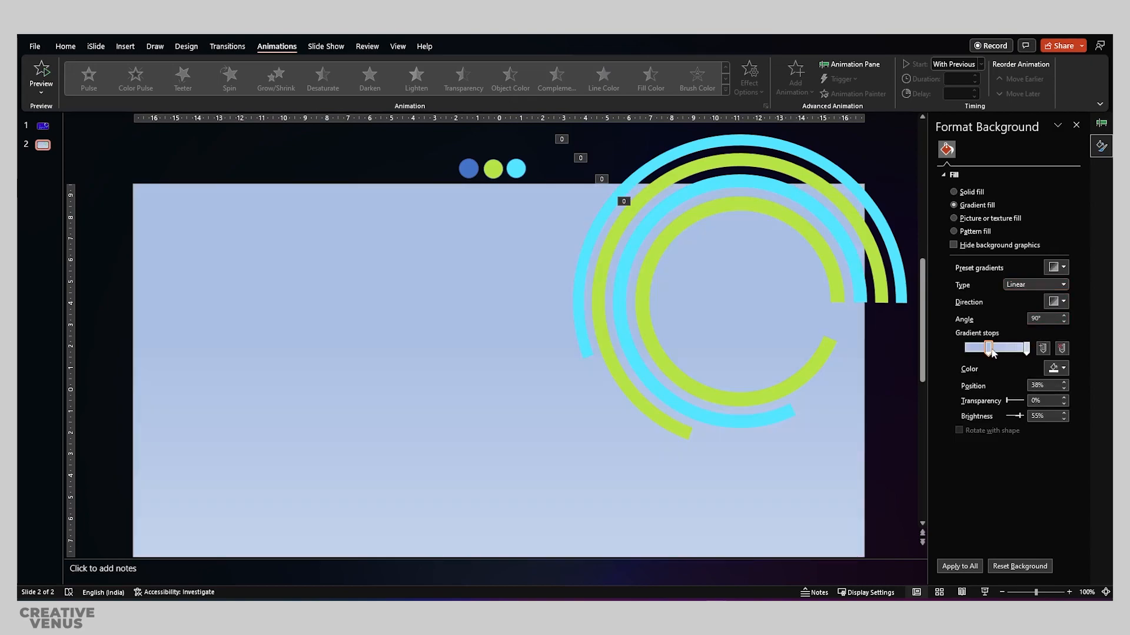
drag(988, 348, 966, 350)
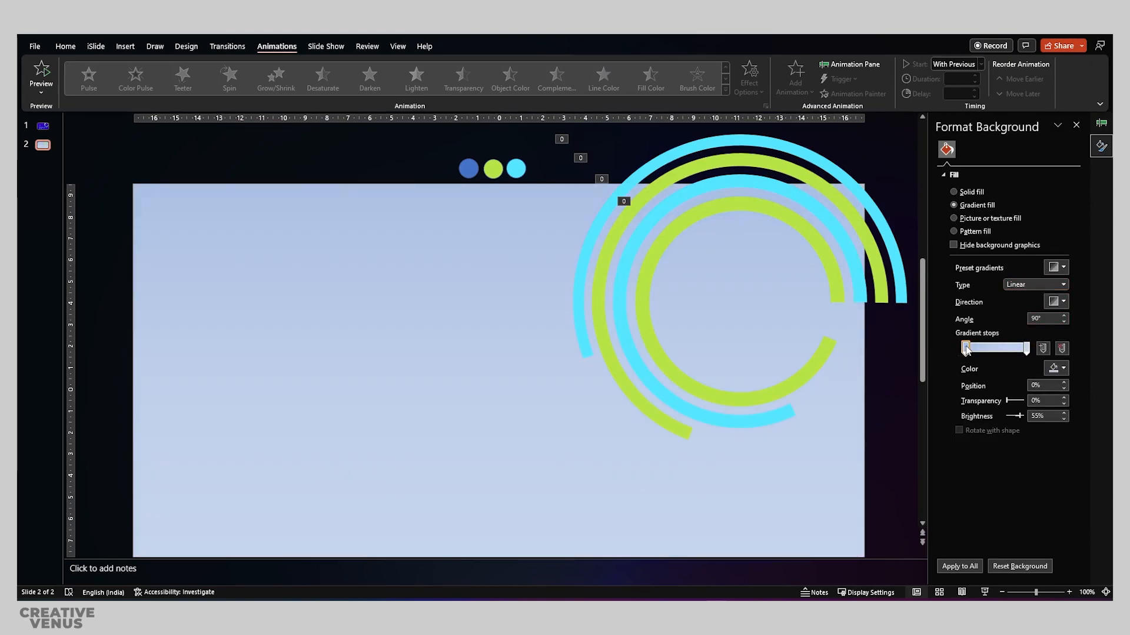
click(966, 353)
click(1056, 369)
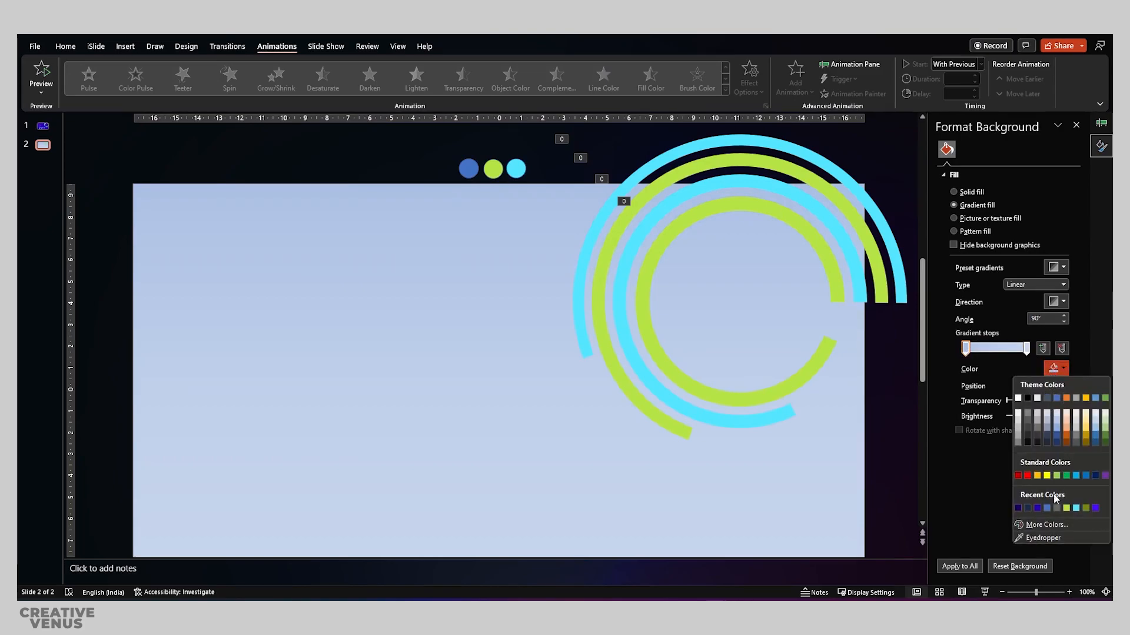
click(1018, 509)
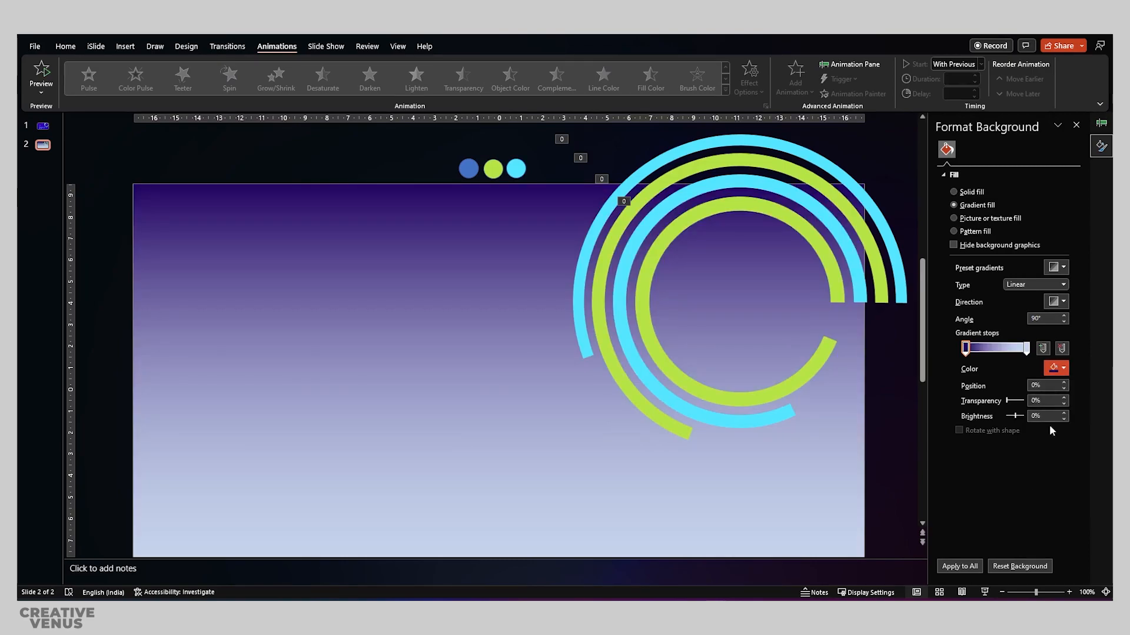
Recolour the background gradient's end stop at 100% with the vivid deep blue from the recent colours.
click(1026, 347)
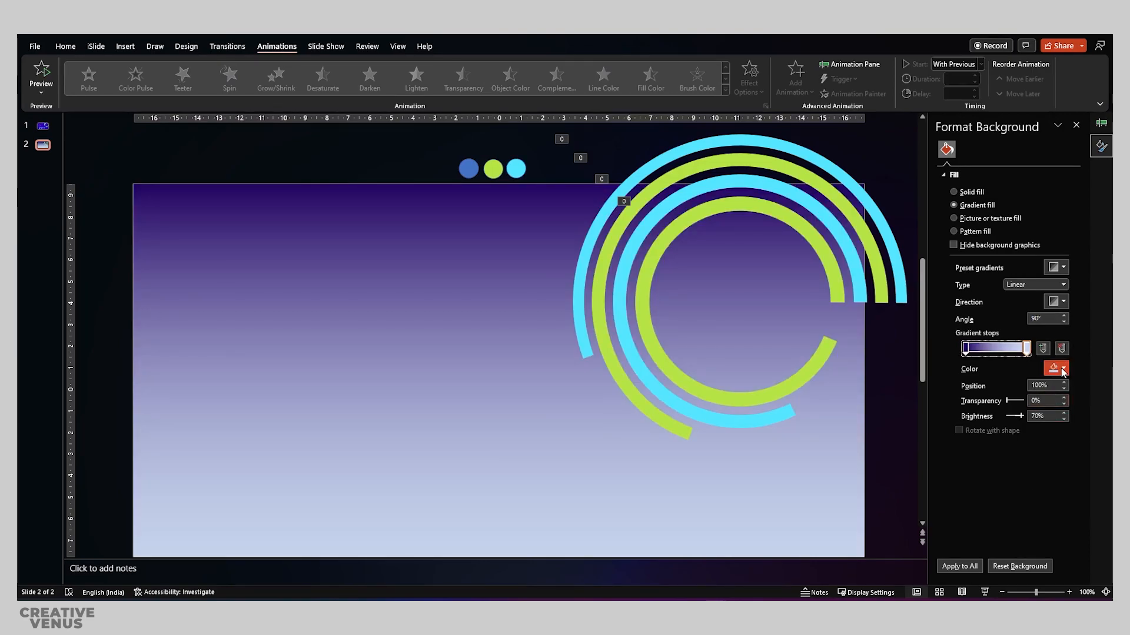
click(1063, 369)
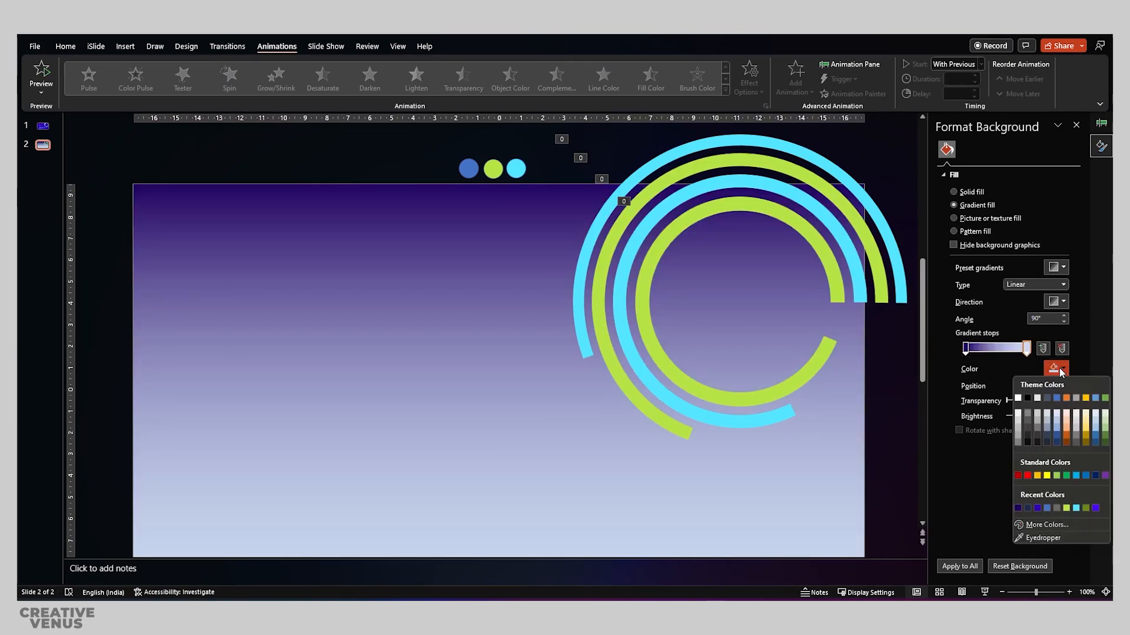
click(1027, 508)
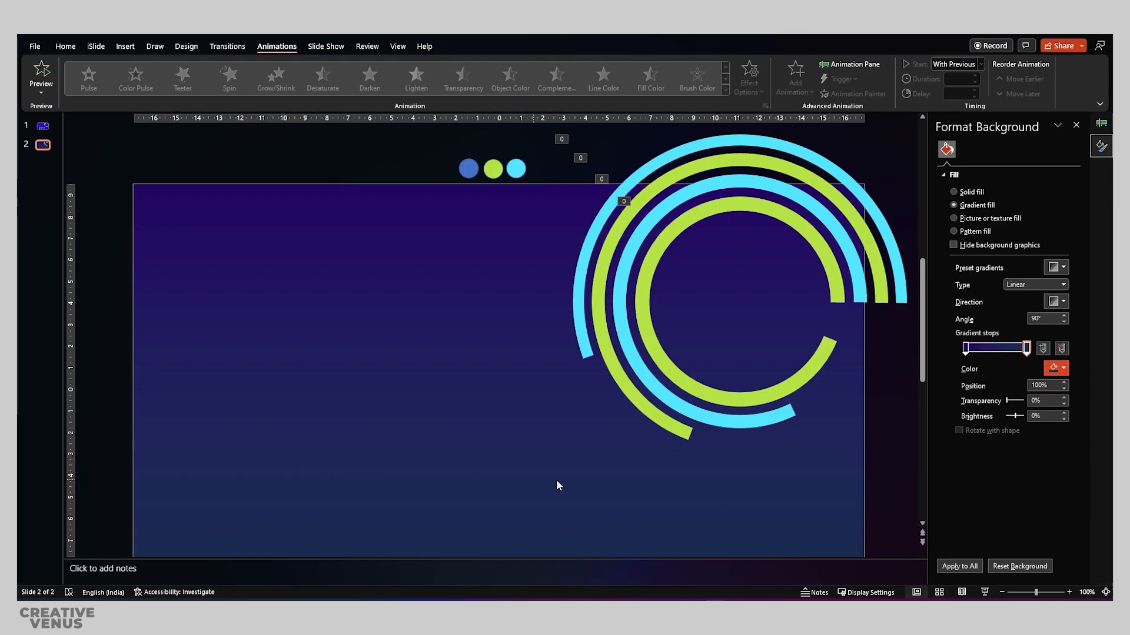
click(1053, 369)
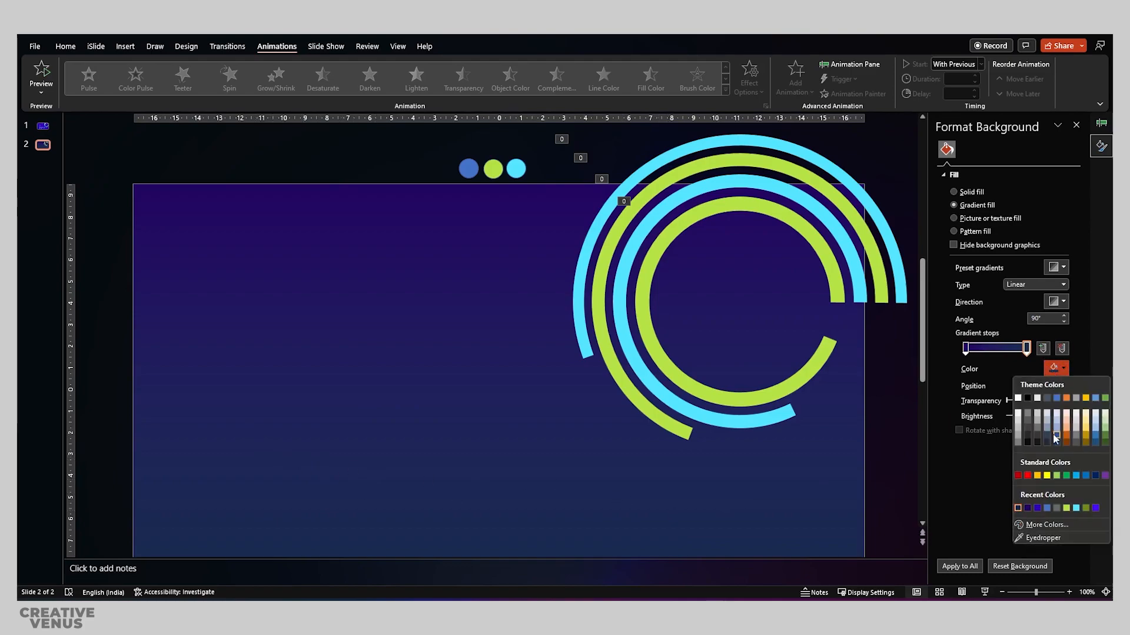
click(1038, 509)
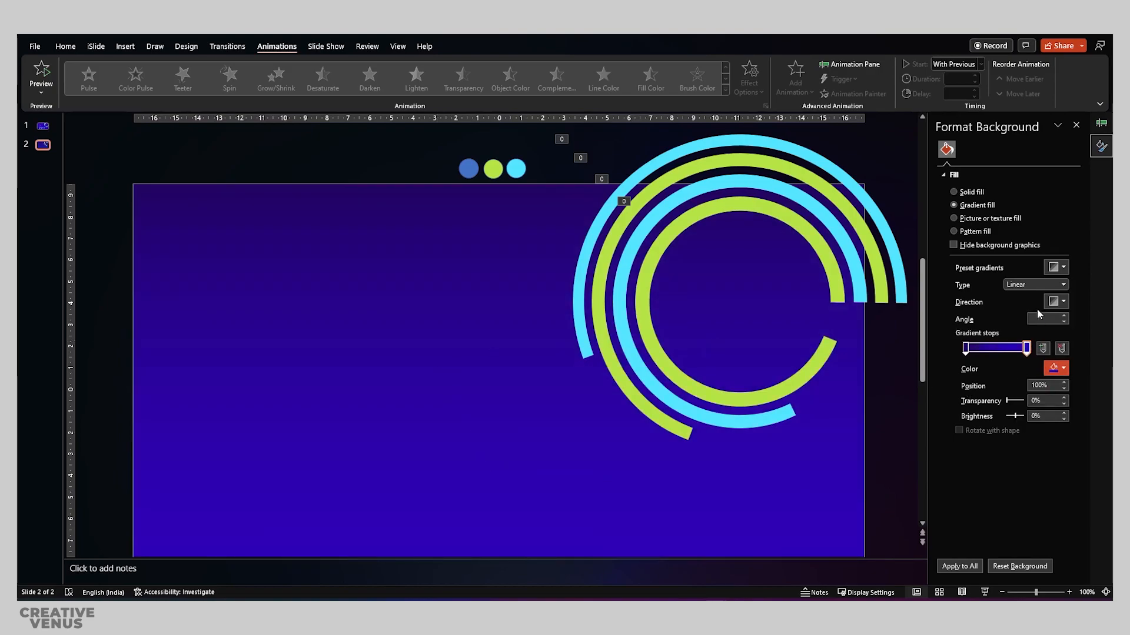
Change the background gradient to Radial, spreading from the slide's bottom-right corner.
click(1062, 284)
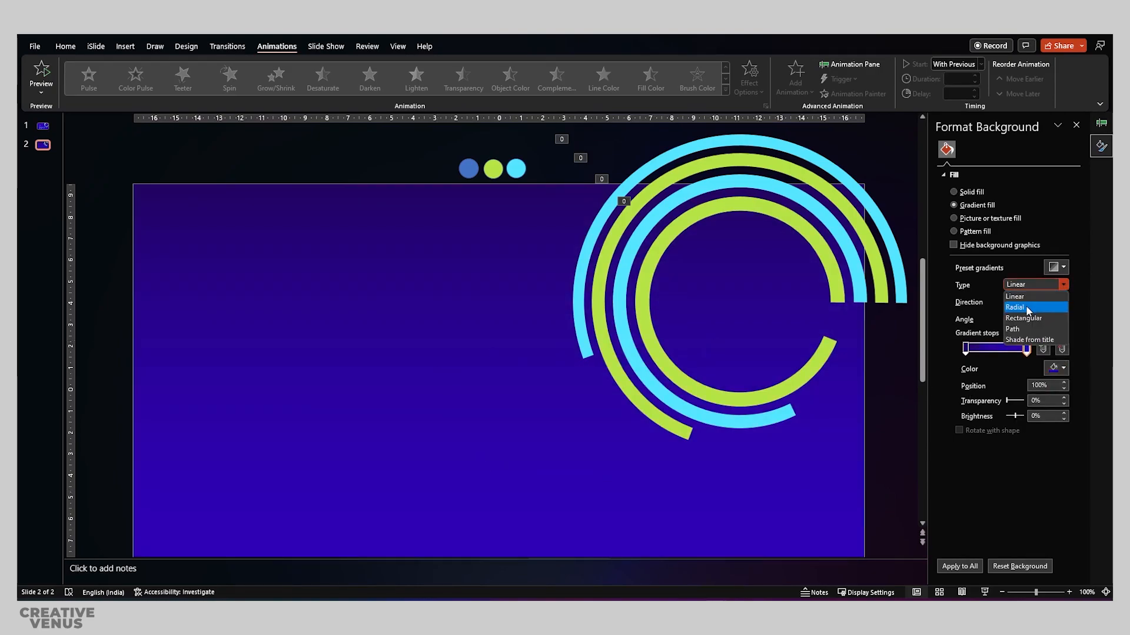
click(1028, 310)
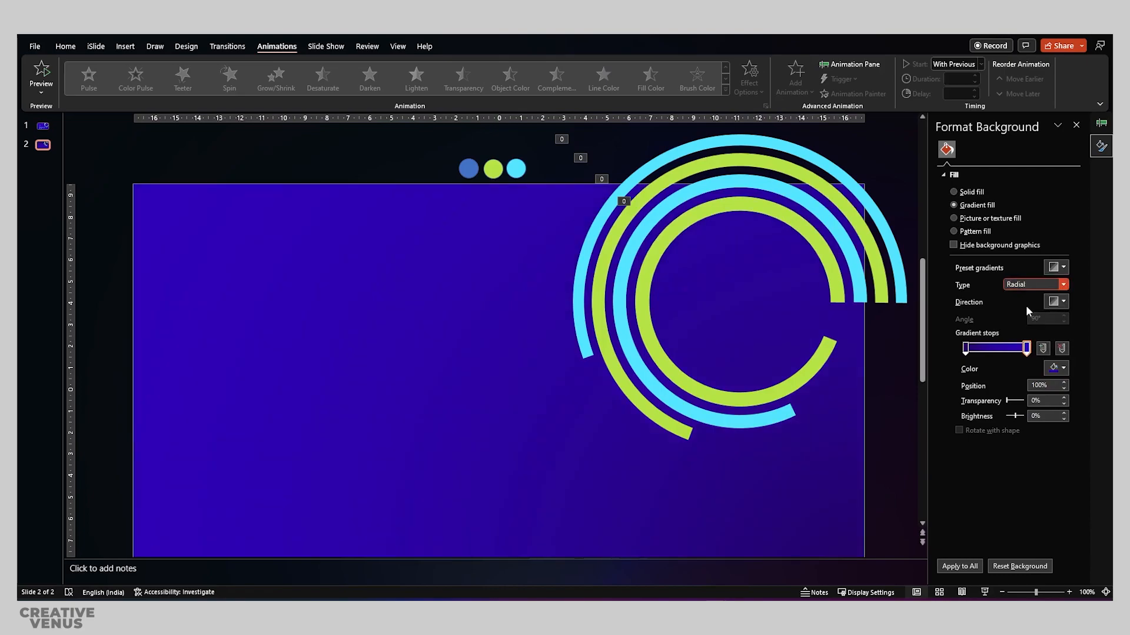
click(1057, 301)
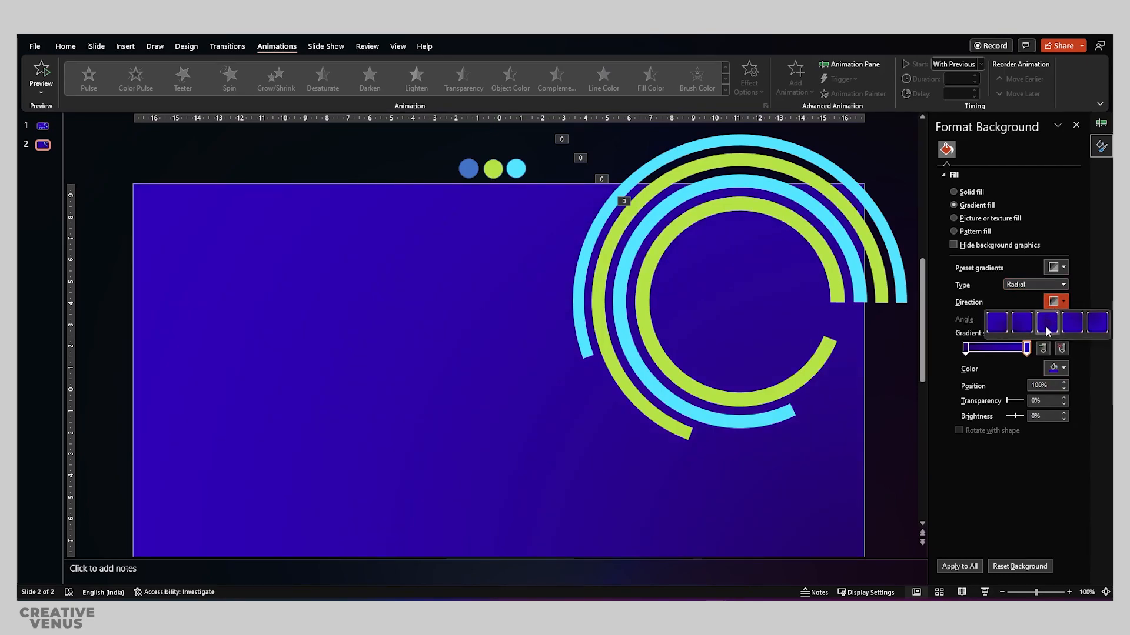
click(1049, 331)
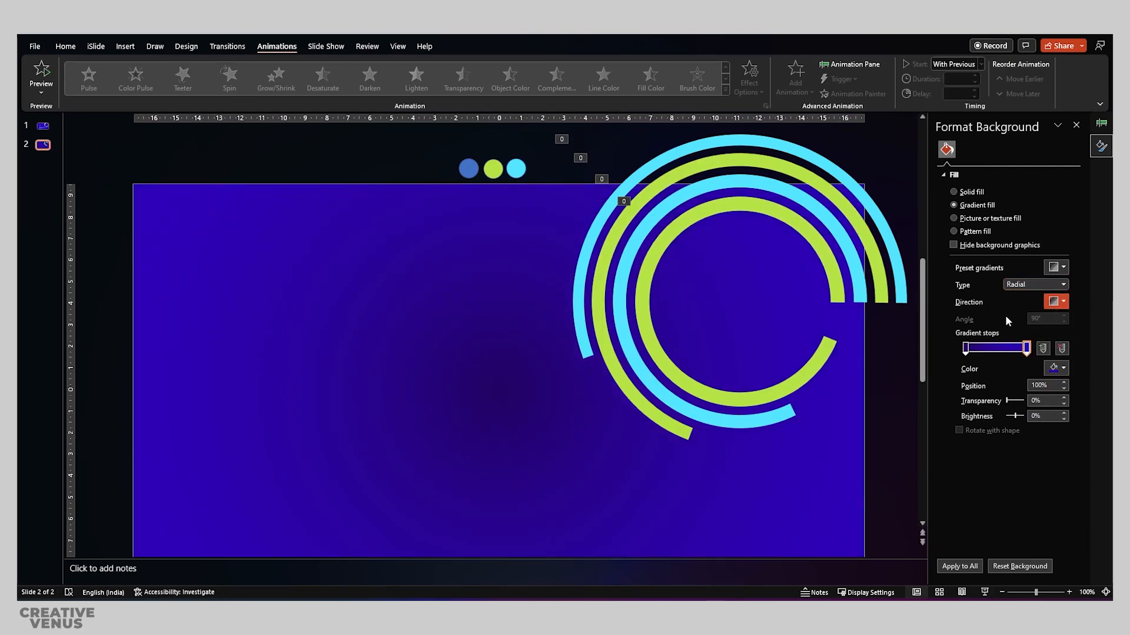
click(1057, 301)
click(999, 321)
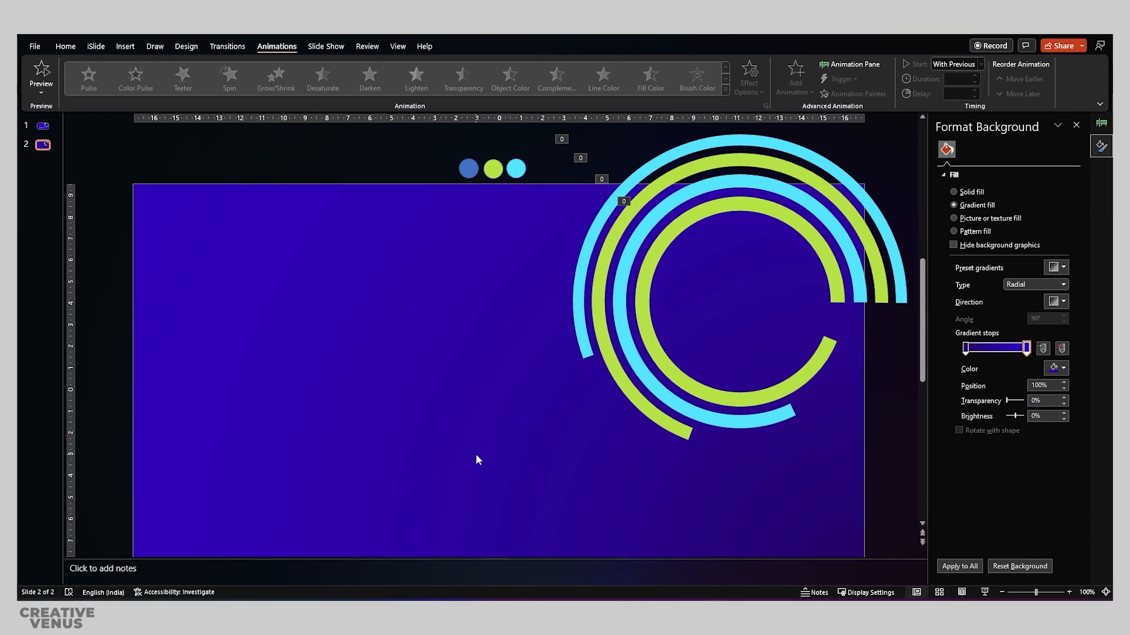
Add a text box reading "65%" in the lower-left part of the slide.
scroll(443, 365, down, 2)
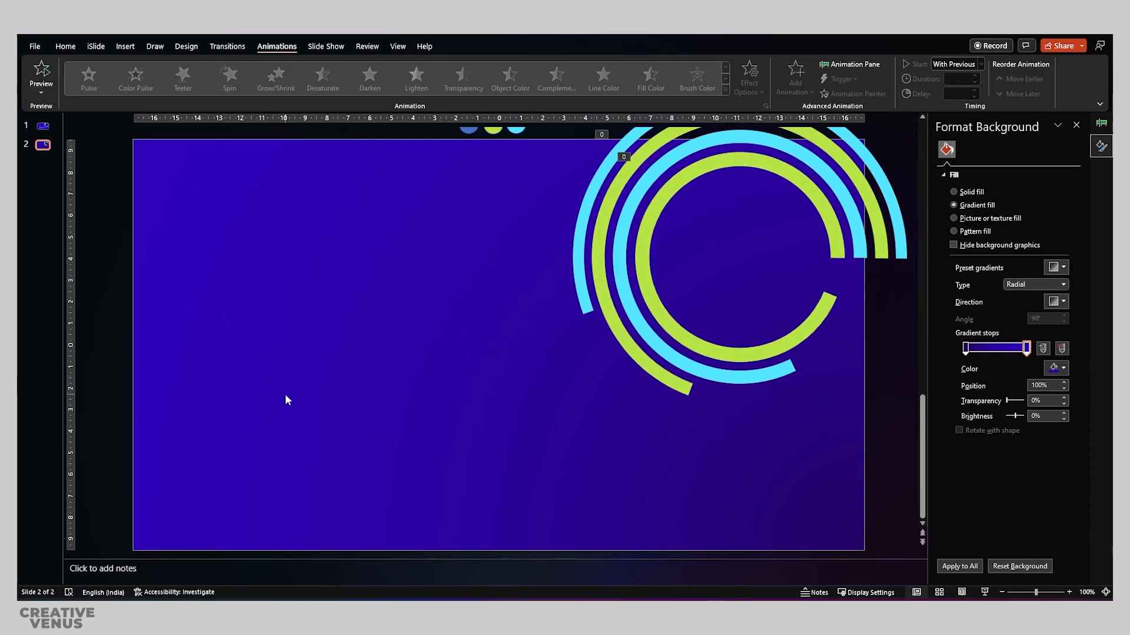
click(122, 48)
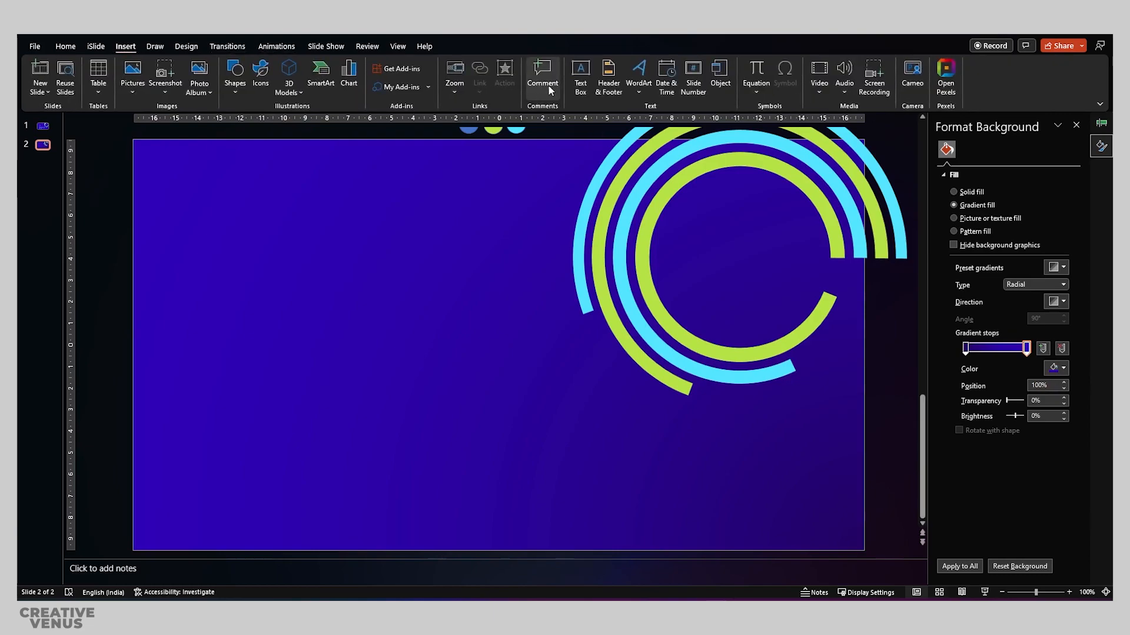
click(581, 77)
drag(204, 376, 274, 410)
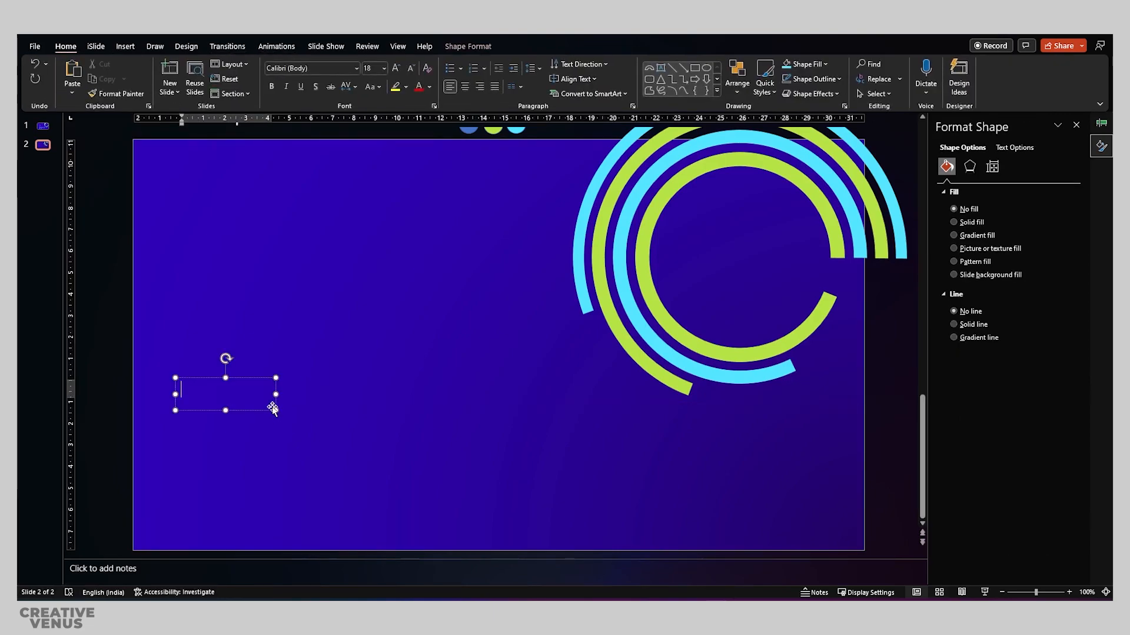
text(65%)
Colour the 65% text light blue by sampling the light blue palette circle above the slide with the Eyedropper.
key(ctrl+a)
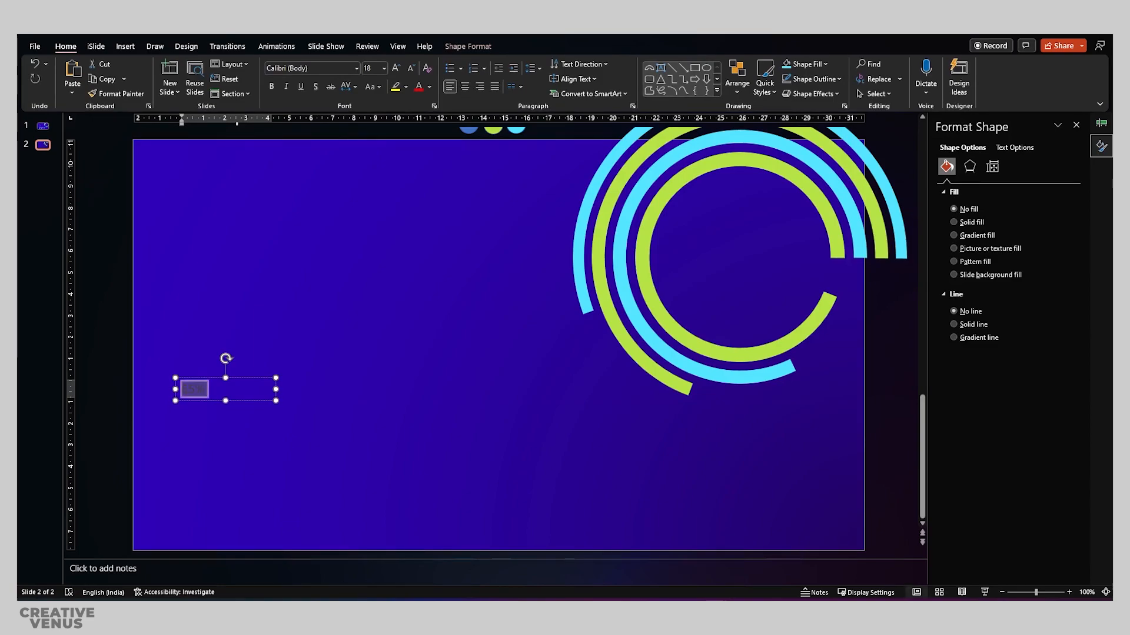
click(430, 87)
click(442, 261)
scroll(503, 166, up, 1)
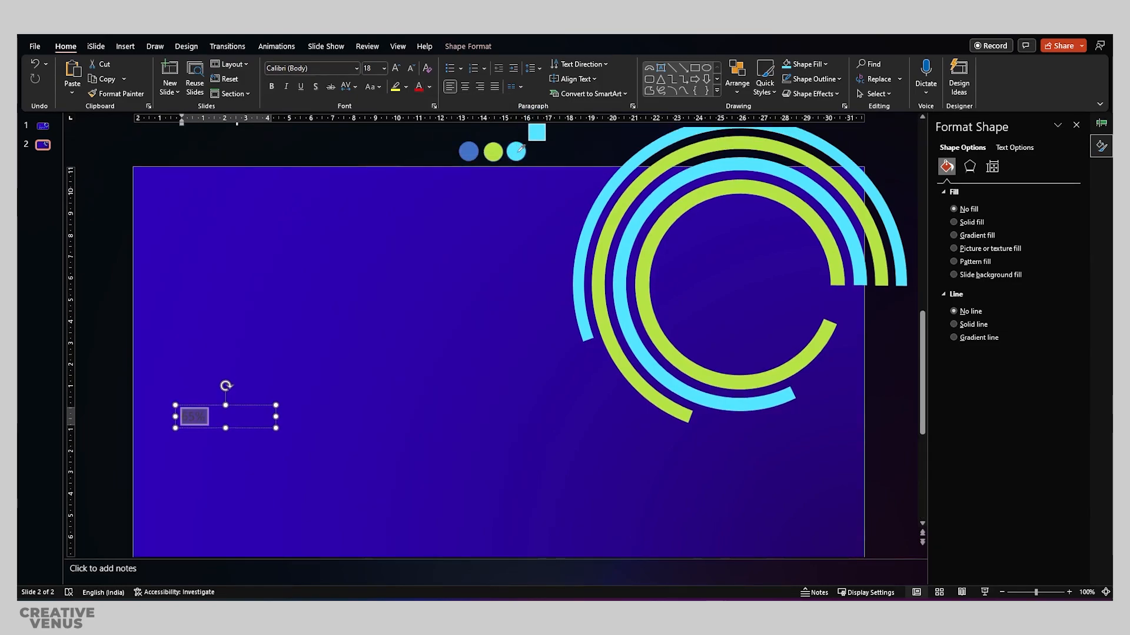
click(518, 151)
Format the 65% text as bold Agency FB at size 32 and shift its box slightly down and to the right.
click(343, 69)
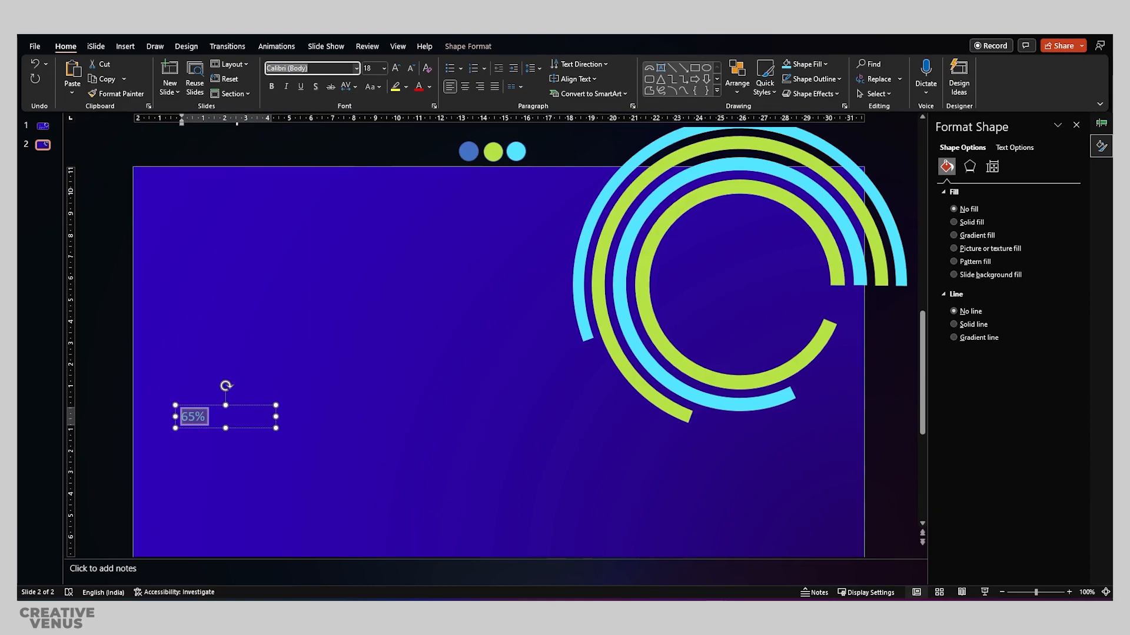
text(Agency FB)
key(Return)
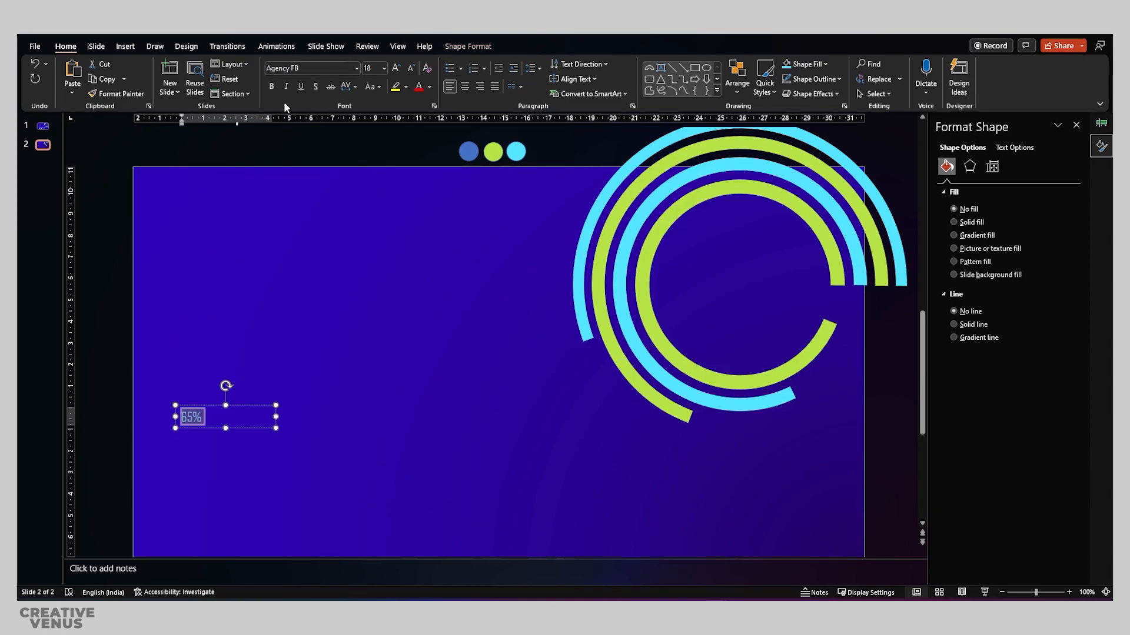
click(272, 87)
click(398, 69)
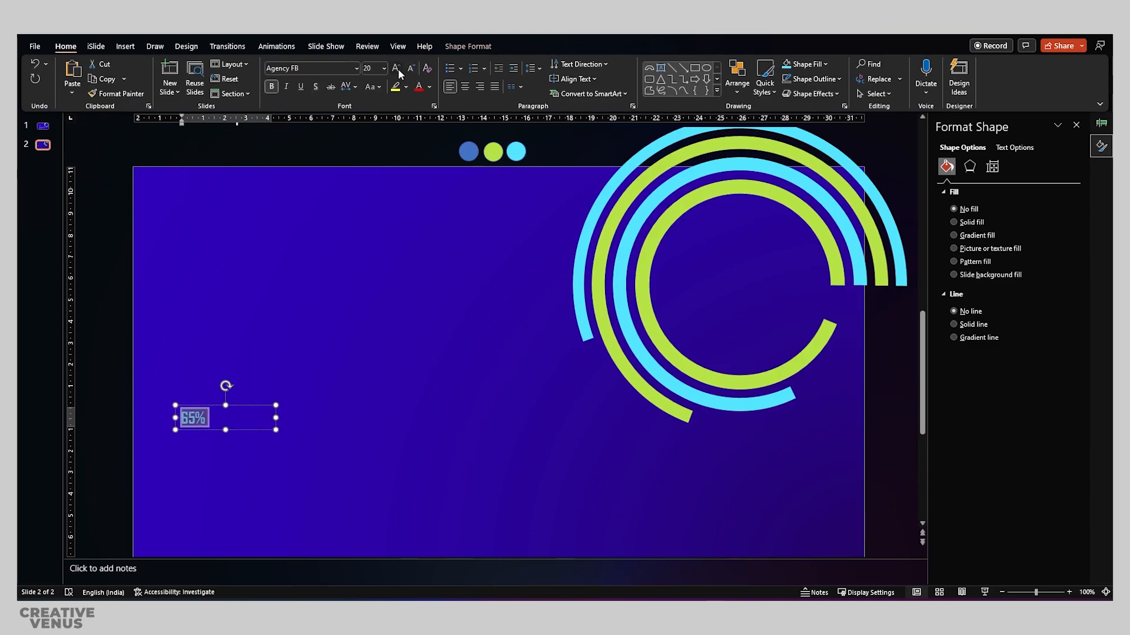
click(398, 69)
click(398, 68)
click(398, 69)
drag(258, 407, 274, 435)
scroll(283, 424, down, 3)
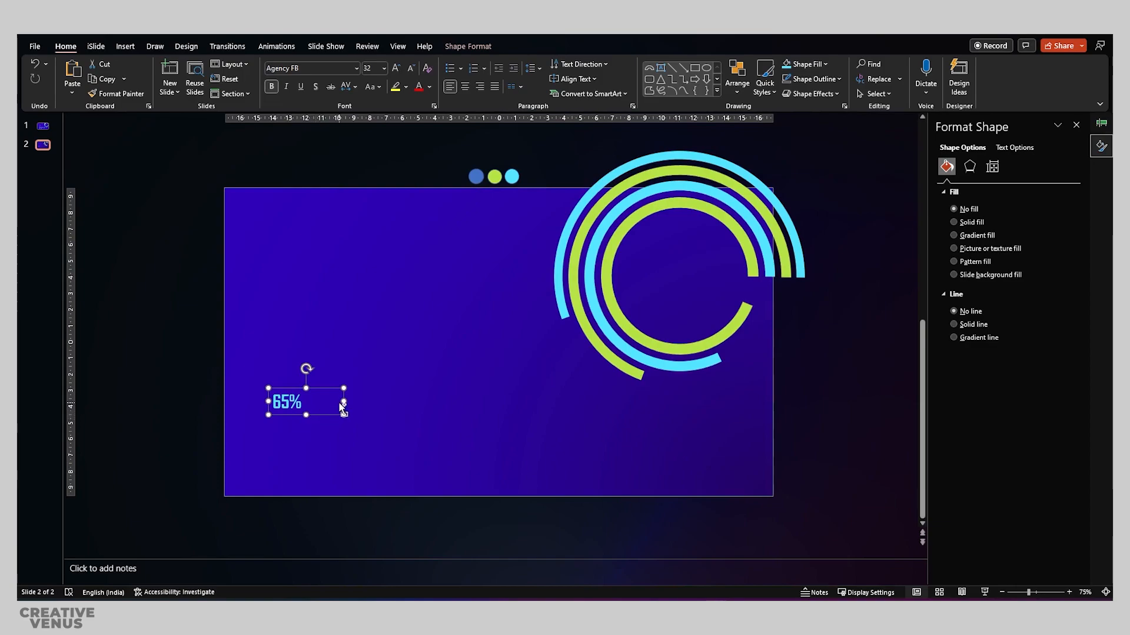
Shift the 65% text box slightly to the right and reduce its font size to 24.
click(1069, 593)
click(1068, 592)
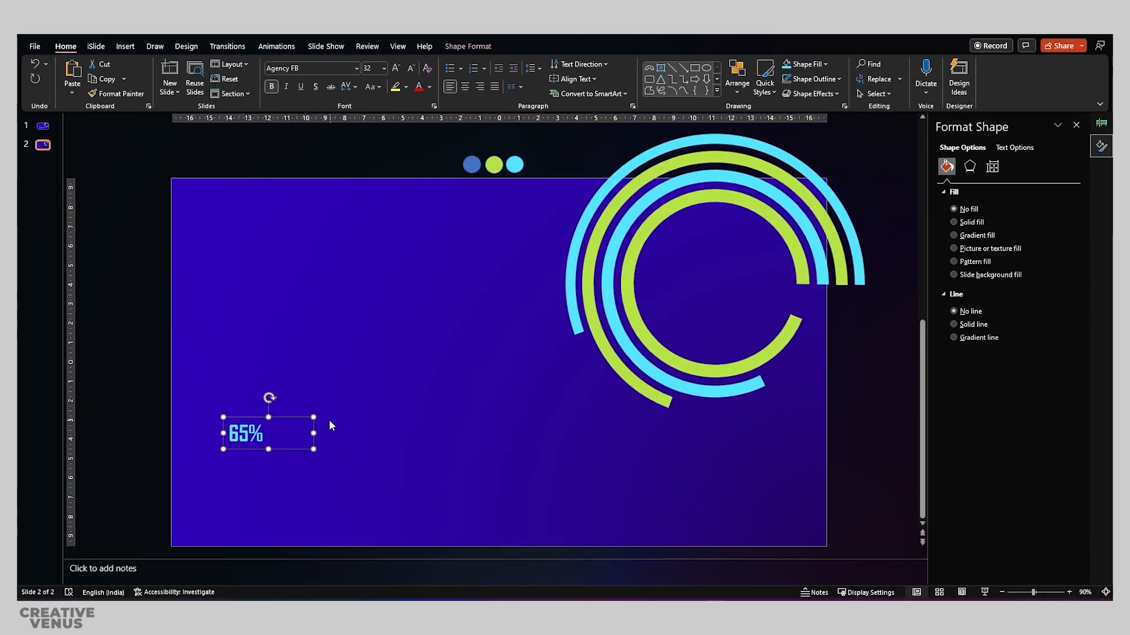
drag(291, 418, 316, 417)
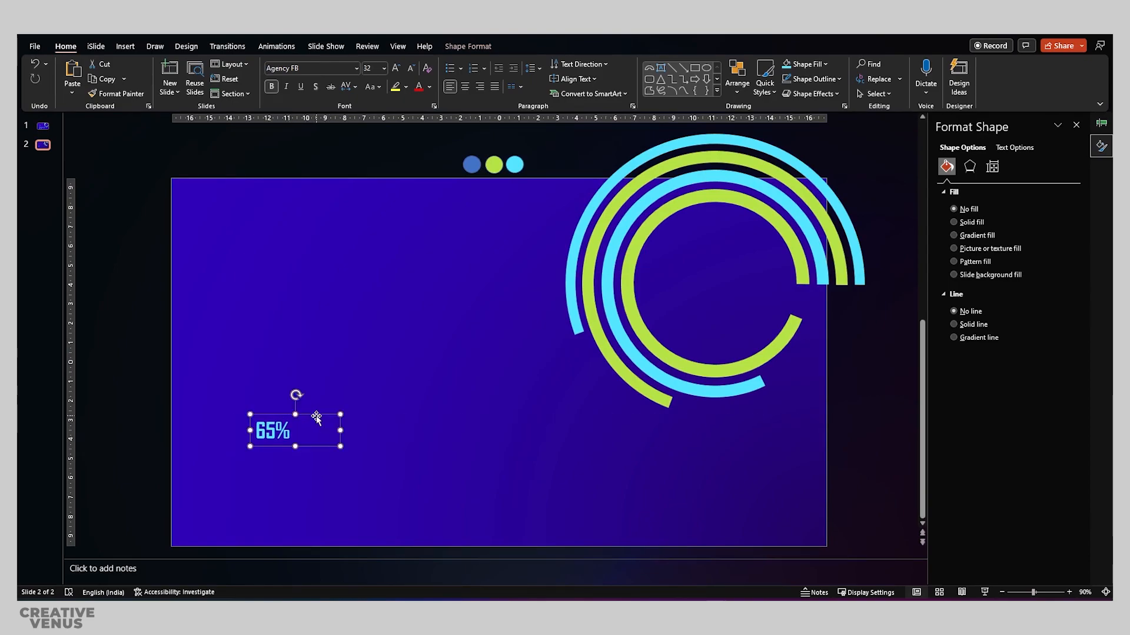
click(411, 68)
click(410, 68)
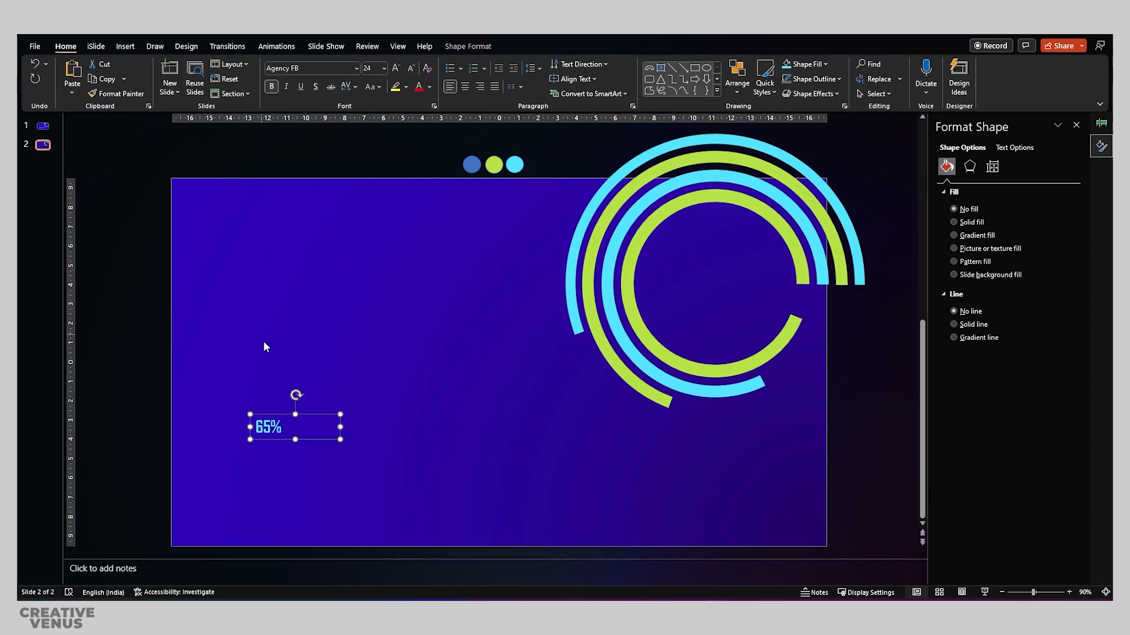
Duplicate the 65% text box directly below the original and replace the copy's text with lorem ipsum filler using =lorem().
drag(280, 441, 283, 468)
double_click(273, 453)
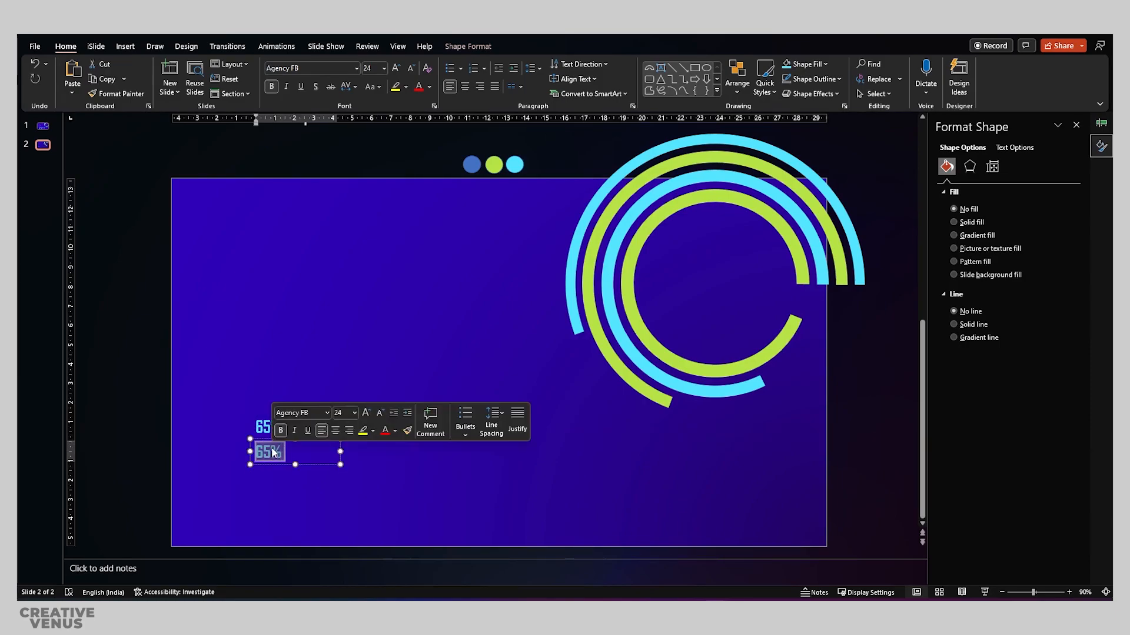
text(=lorem())
key(Return)
Format the lorem ipsum text as non-bold Montserrat at size 9.
key(ctrl+a)
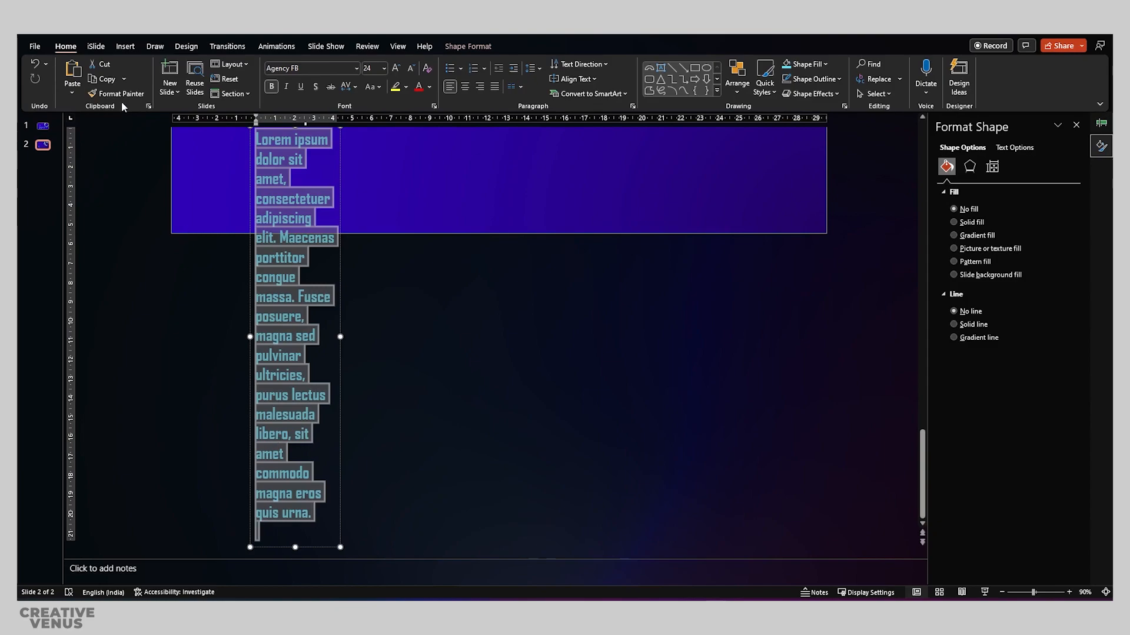
click(303, 70)
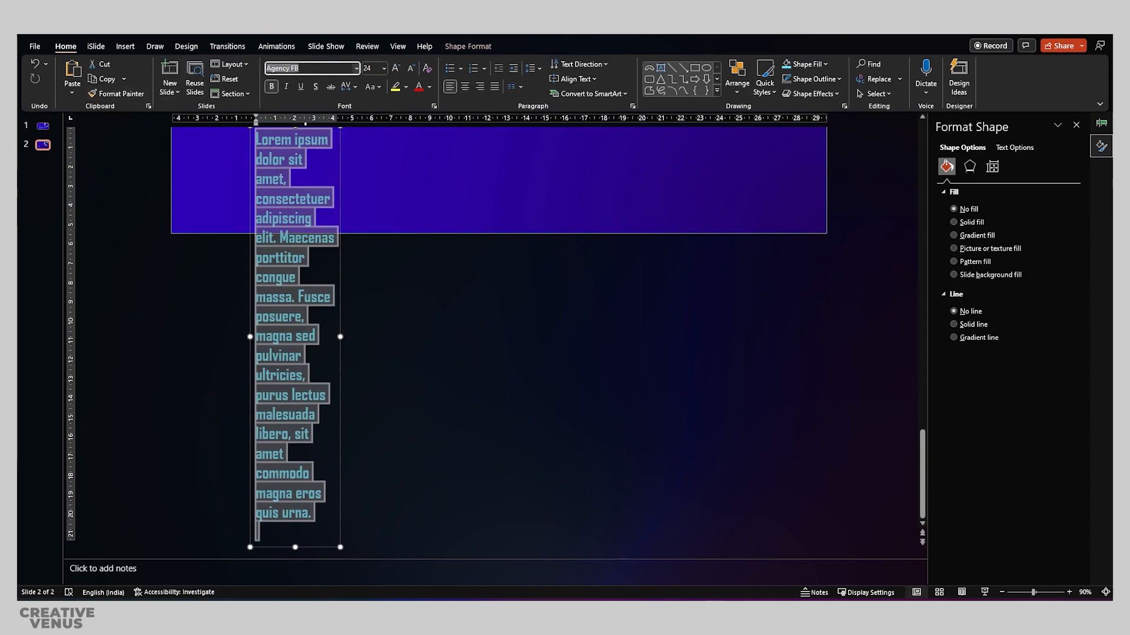
text(Monte)
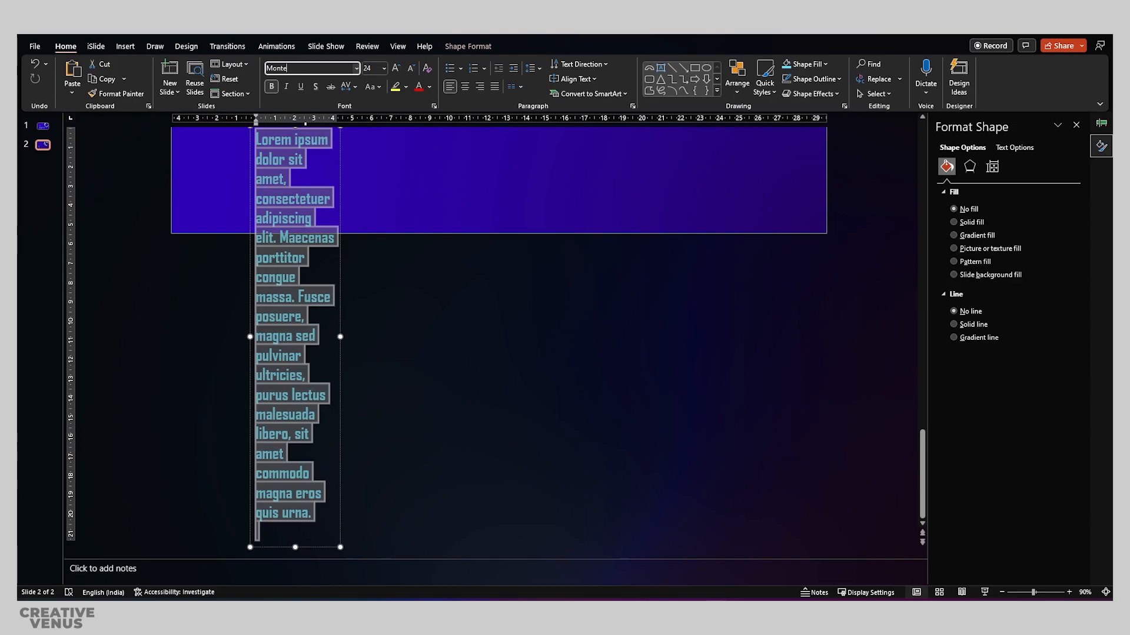
key(Return)
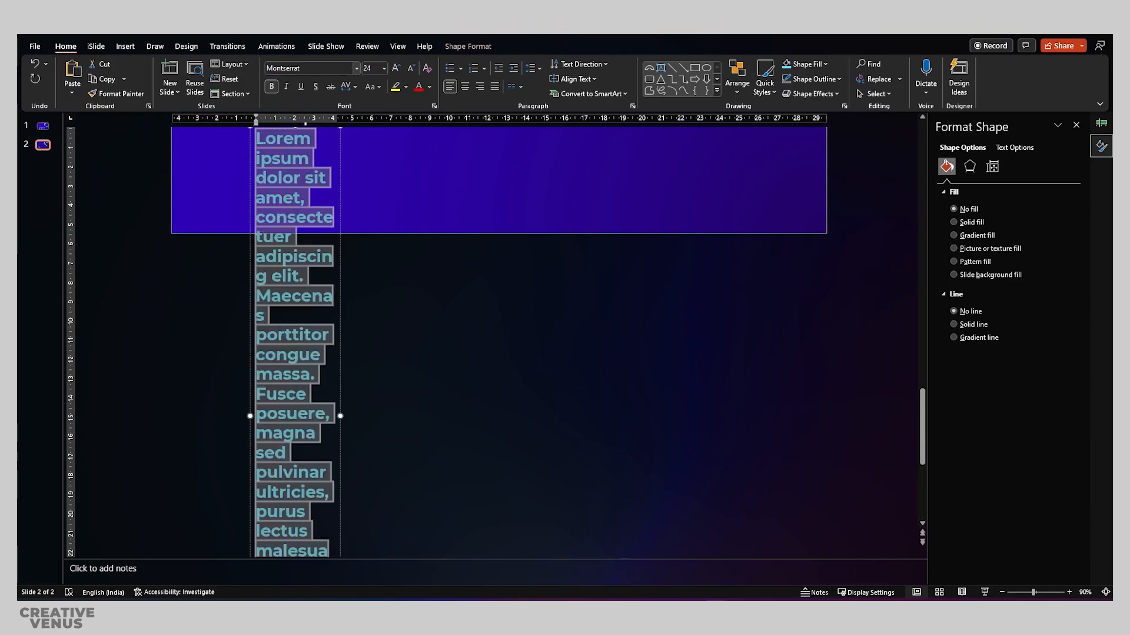
click(271, 88)
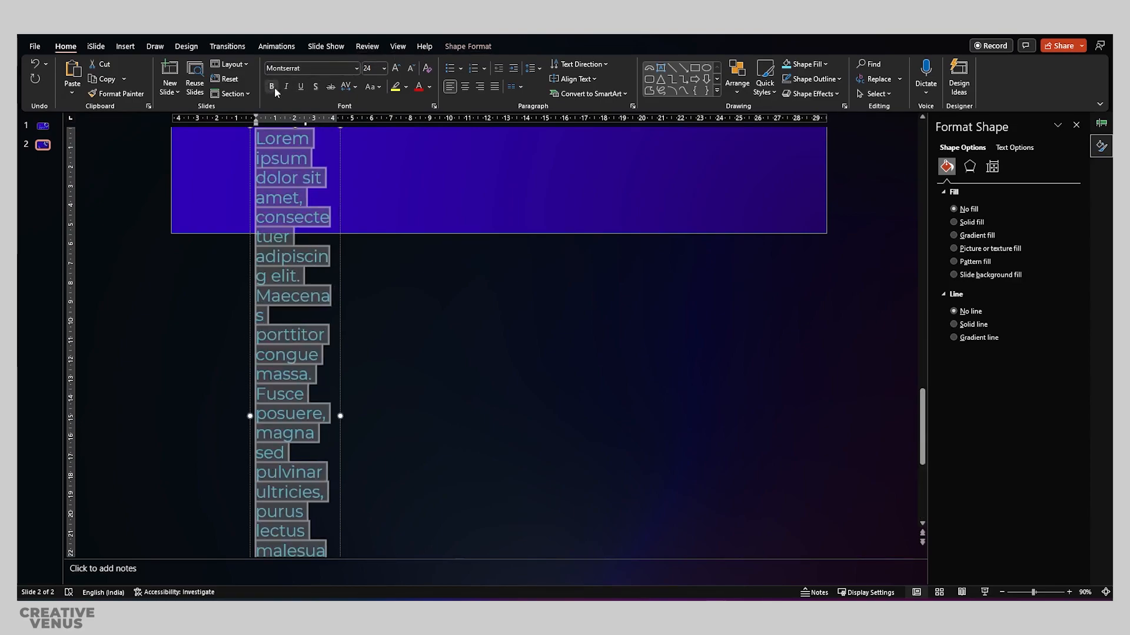
click(410, 69)
click(411, 69)
click(411, 69)
click(410, 69)
click(411, 69)
click(411, 69)
click(411, 69)
click(411, 69)
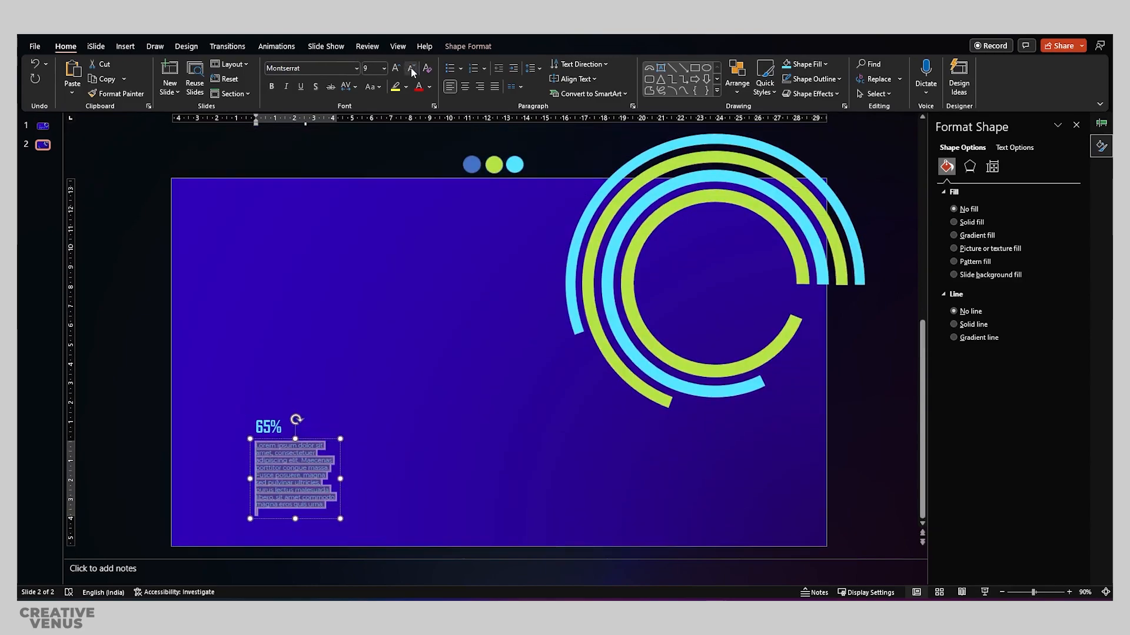
Trim the lorem ipsum paragraph so that it ends at "porttitor congue massa.".
click(310, 461)
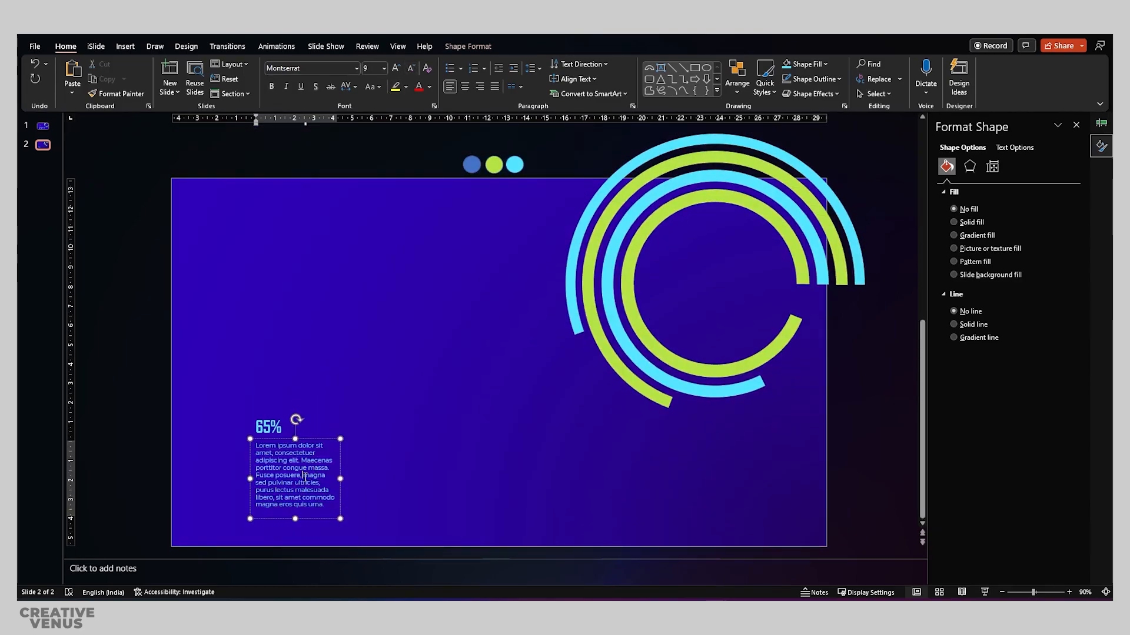
drag(298, 475, 345, 527)
key(Delete)
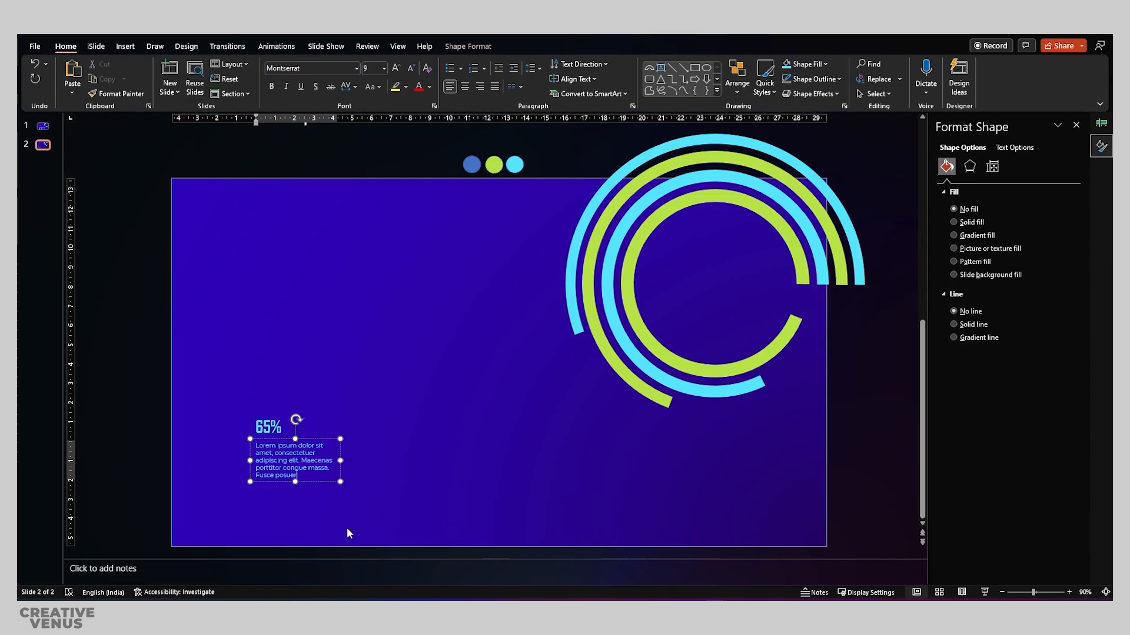
key(BackSpace)
key(BackSpace)
key(BackSpace)
key(BackSpace)
key(BackSpace)
key(BackSpace)
key(BackSpace)
key(BackSpace)
key(BackSpace)
key(BackSpace)
key(BackSpace)
key(BackSpace)
key(BackSpace)
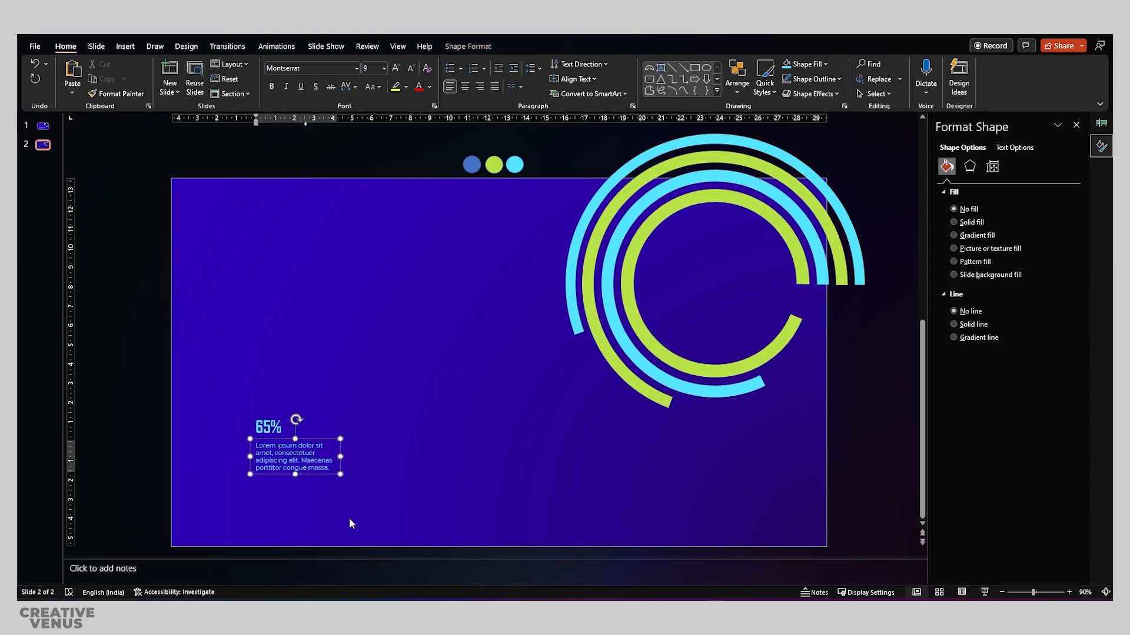
click(342, 496)
click(322, 474)
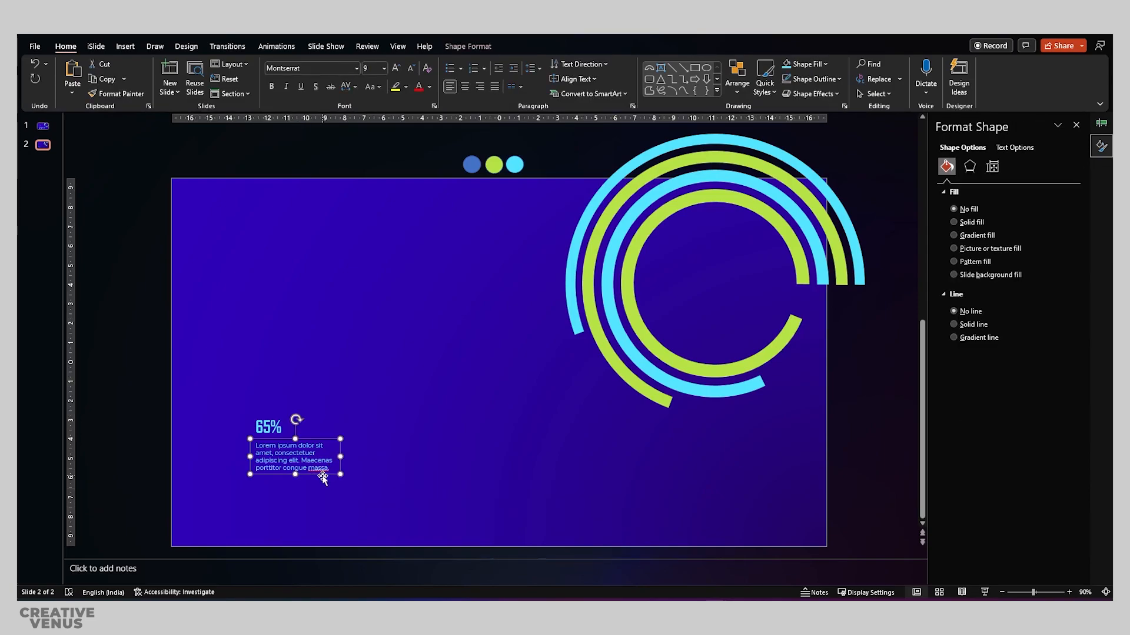
click(315, 495)
click(281, 474)
click(277, 490)
Draw a pill-shaped rounded rectangle about 3.1 cm wide and 1 cm high below the lorem ipsum paragraph.
click(126, 47)
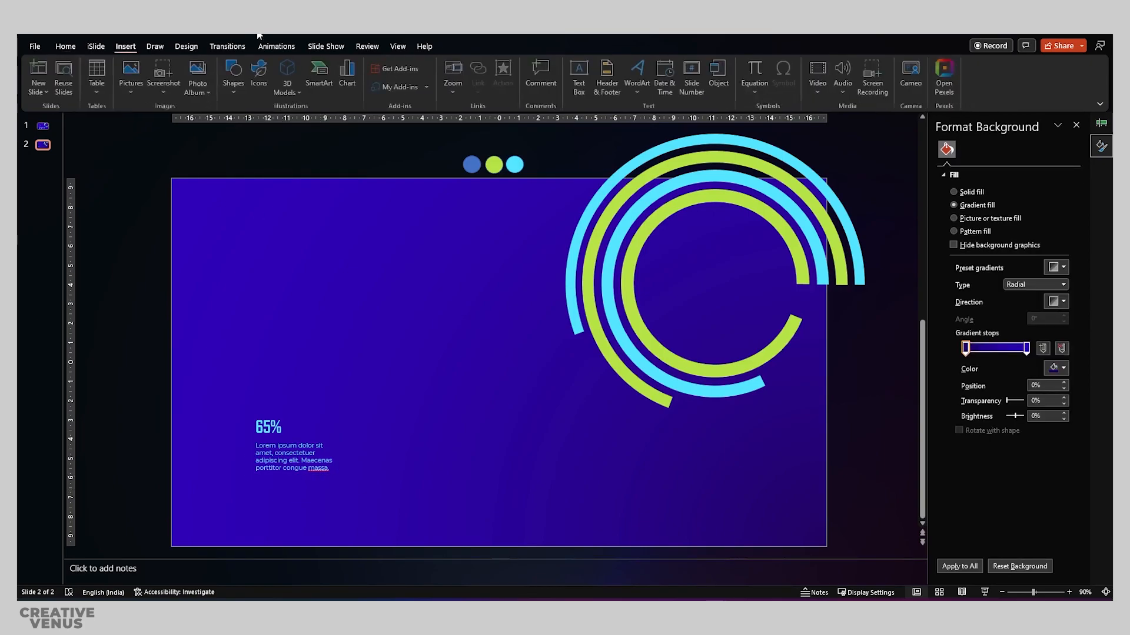
click(237, 88)
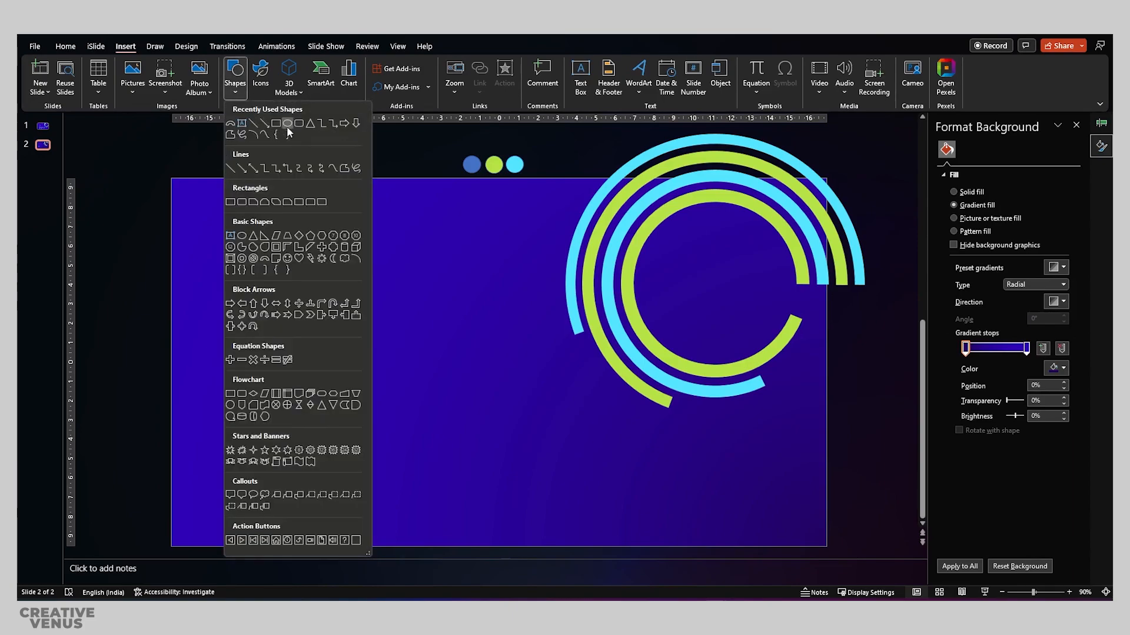
click(285, 126)
drag(256, 489, 443, 491)
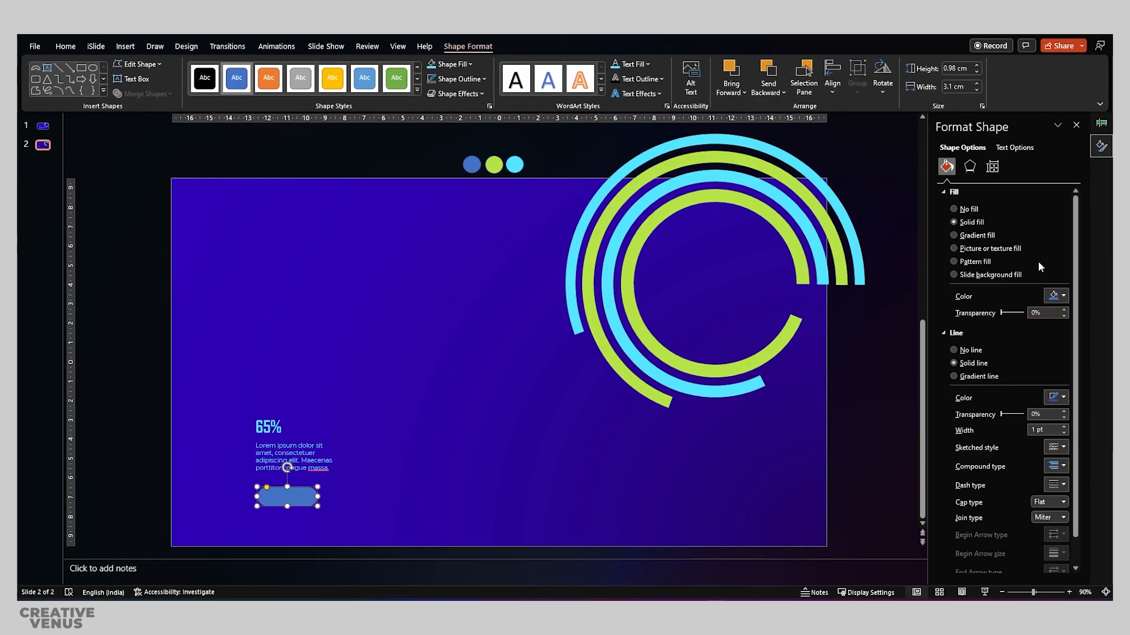
Fill the pill shape with the recent dark navy colour at 83% transparency and make its outline light blue.
click(1057, 296)
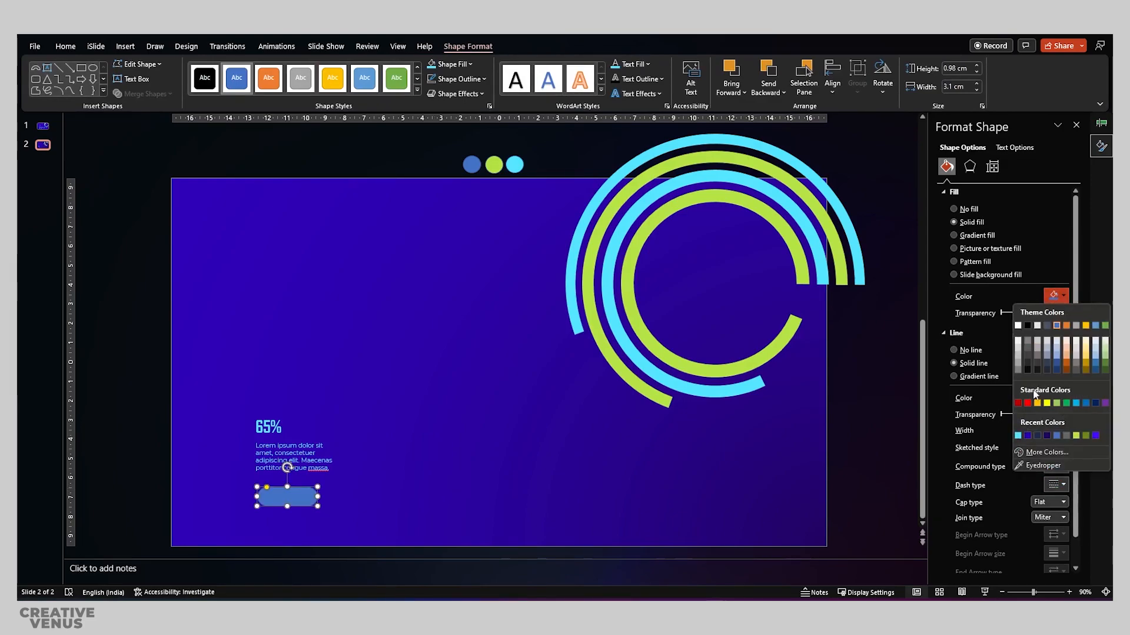
click(1046, 435)
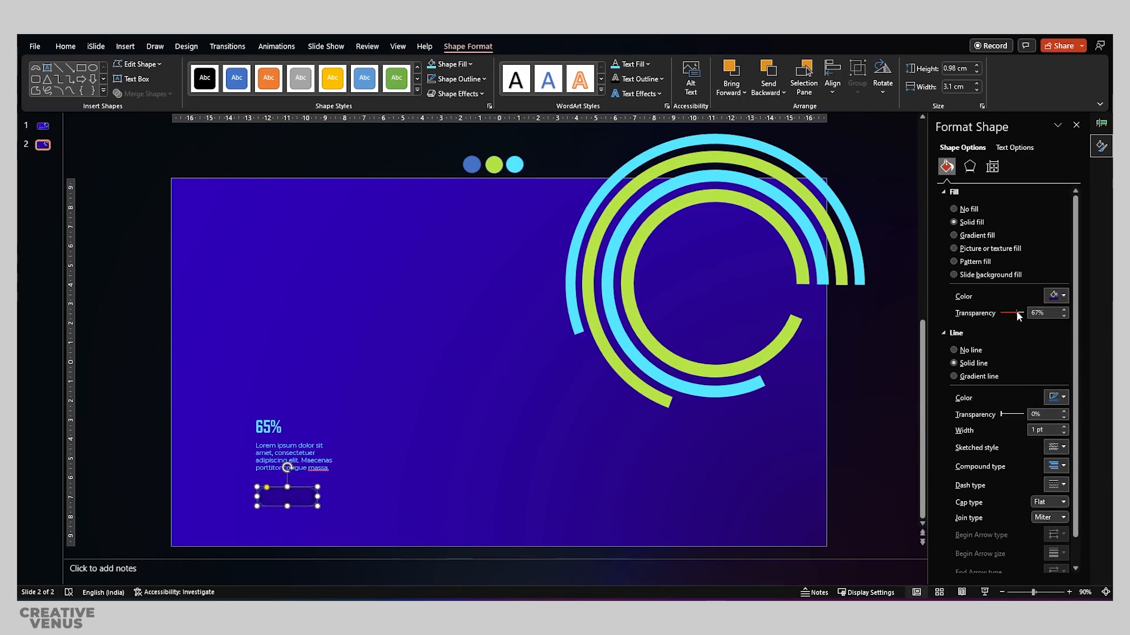
drag(1017, 313, 1020, 313)
click(1057, 401)
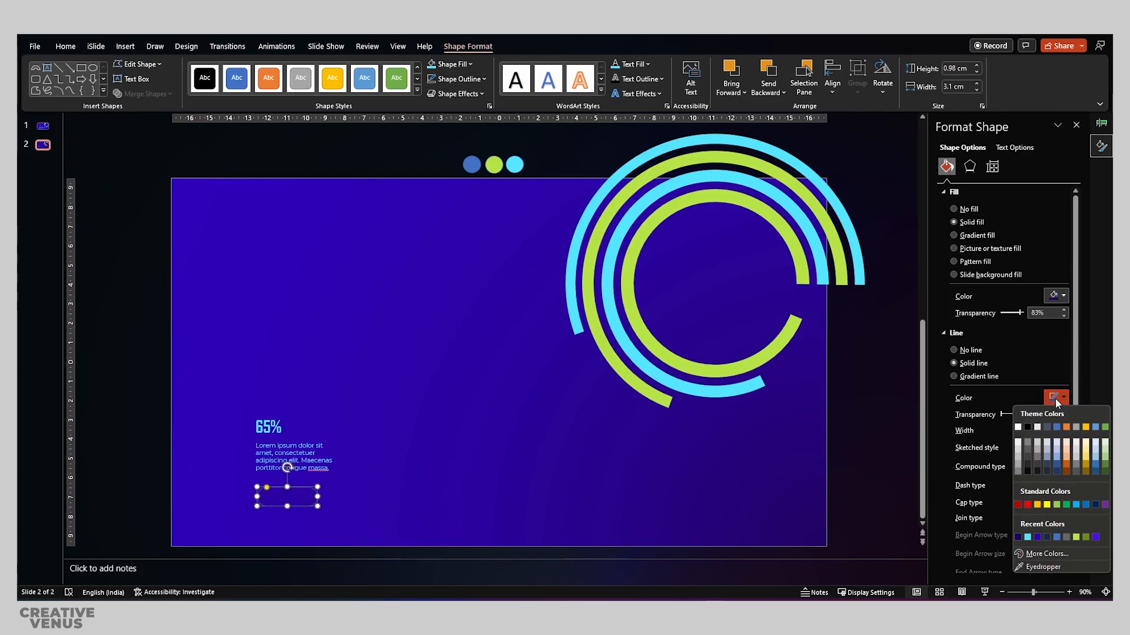
click(1027, 537)
click(394, 513)
Add the text "JOIN" inside the pill shape.
click(287, 498)
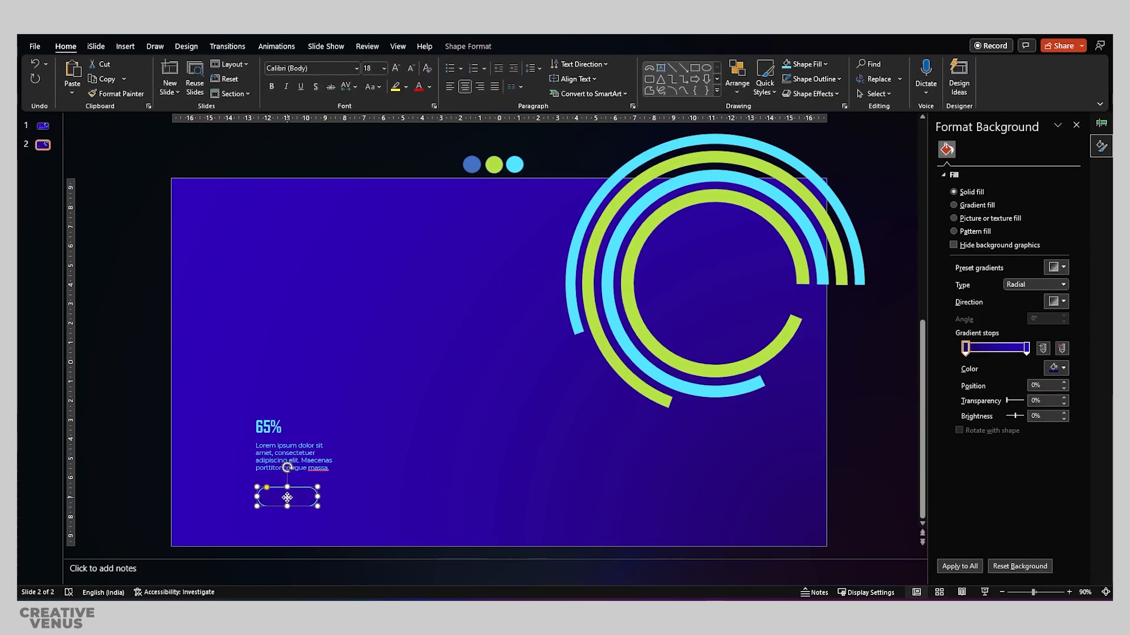
right_click(287, 497)
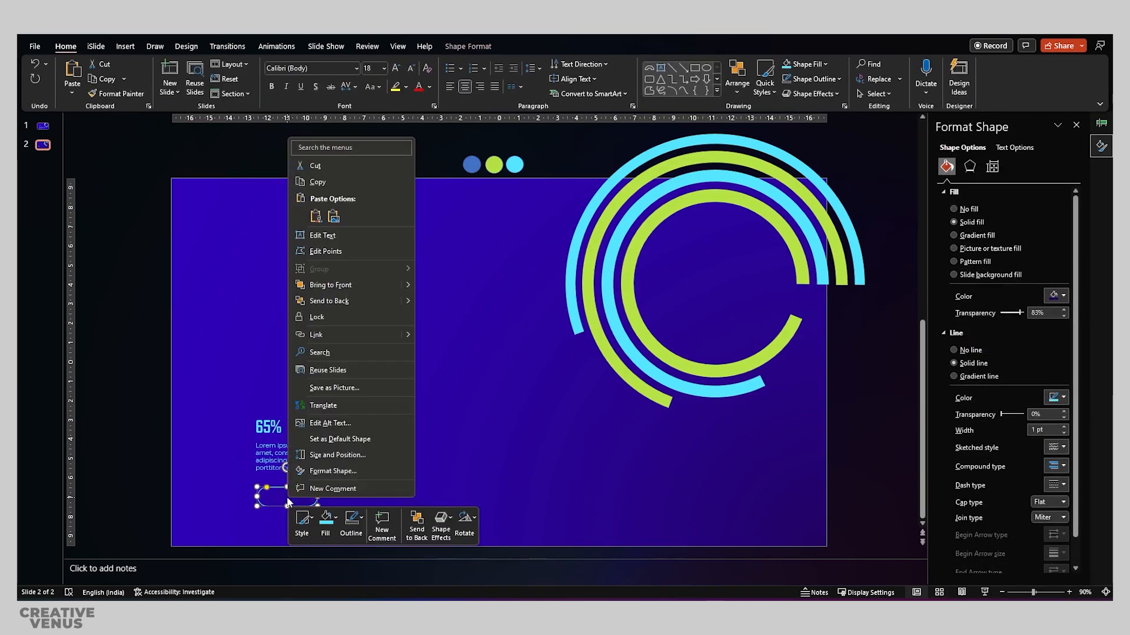
click(336, 235)
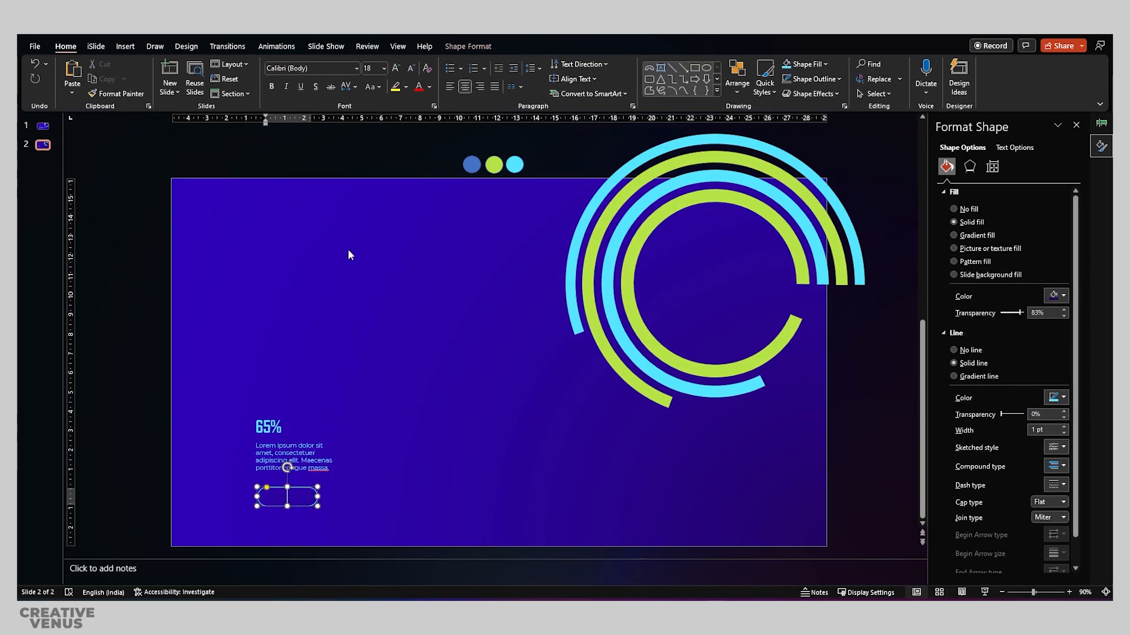
text(JOIN)
Format the JOIN text as Montserrat at size 10 with Loose character spacing.
key(ctrl+a)
click(313, 69)
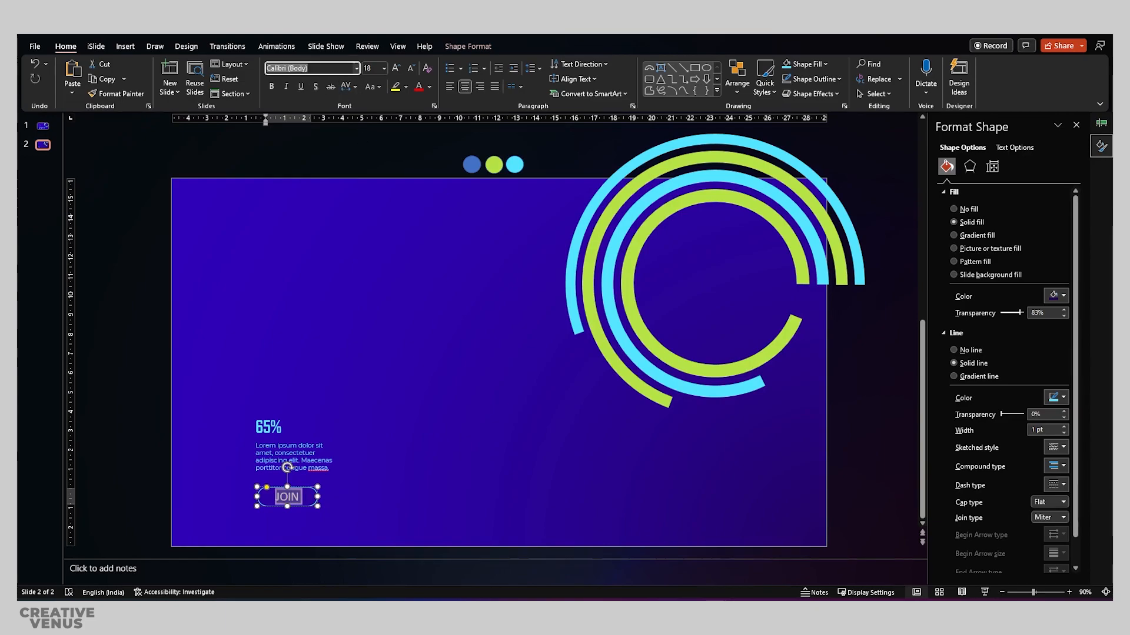
text(Montserrat)
key(Return)
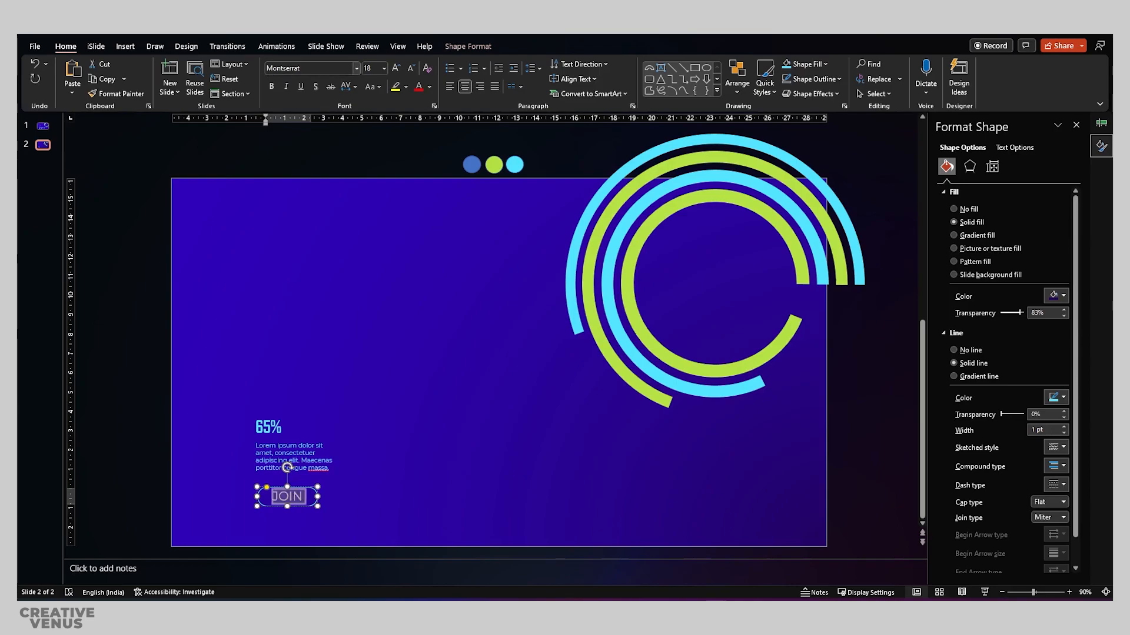
click(411, 68)
click(411, 68)
click(411, 69)
click(411, 68)
click(412, 69)
click(349, 86)
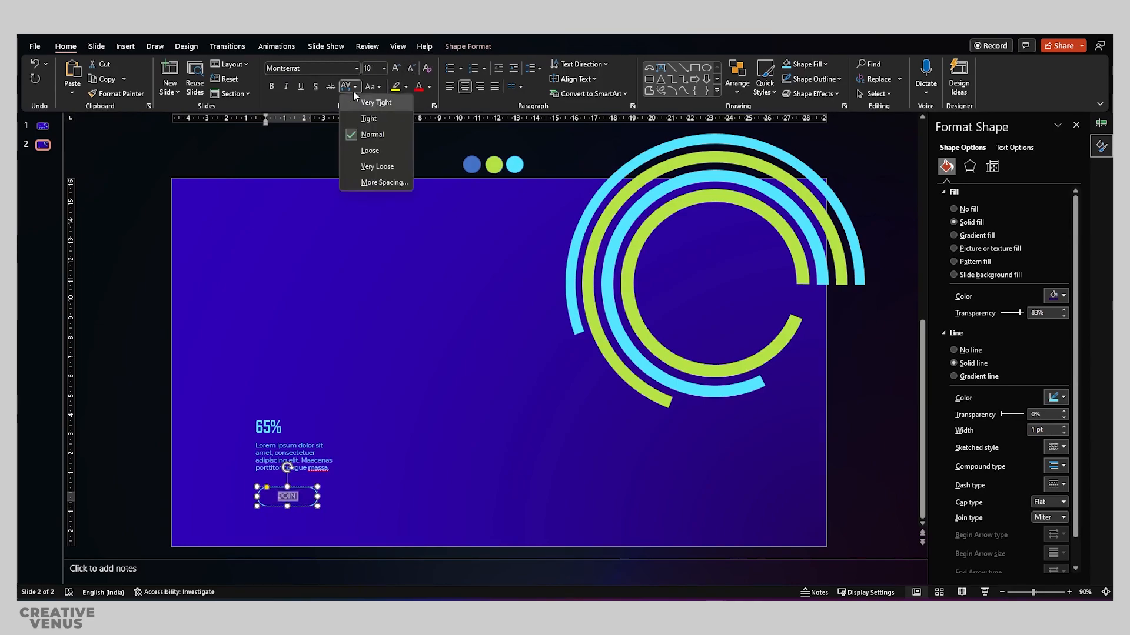
click(365, 151)
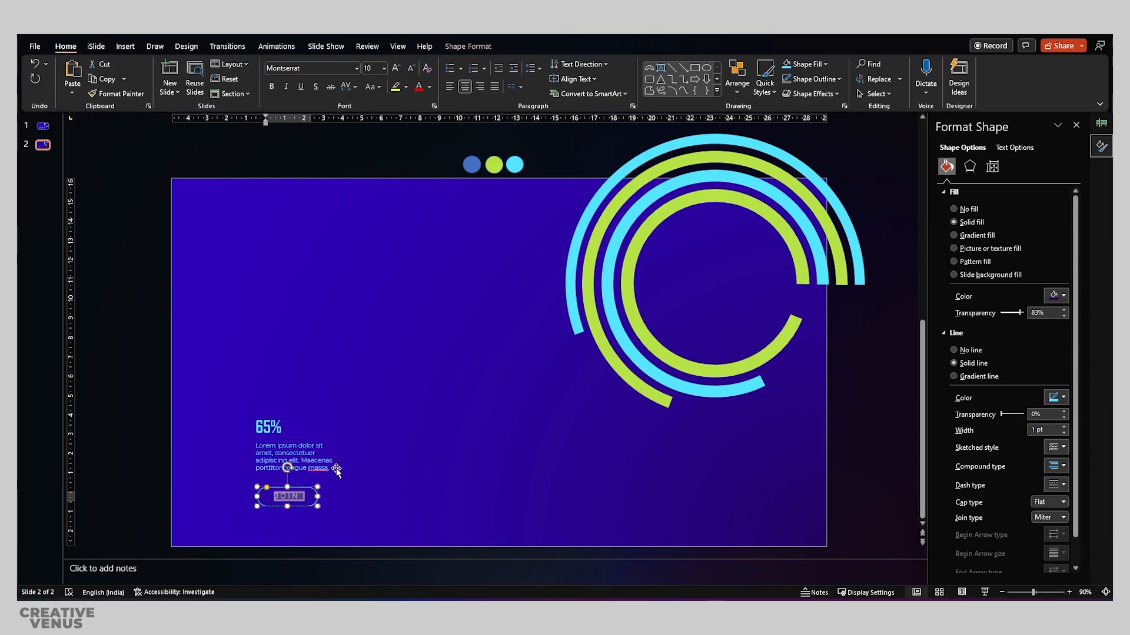
key(Escape)
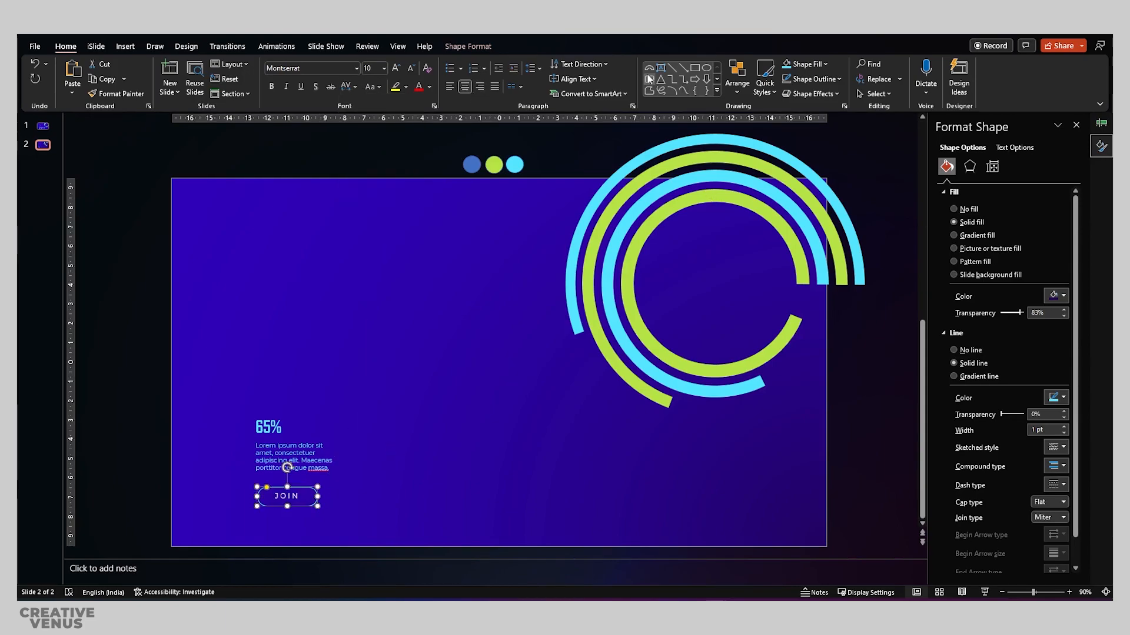
Resize the JOIN button to 1 cm high and 2.5 cm wide and nudge it slightly upward.
click(491, 48)
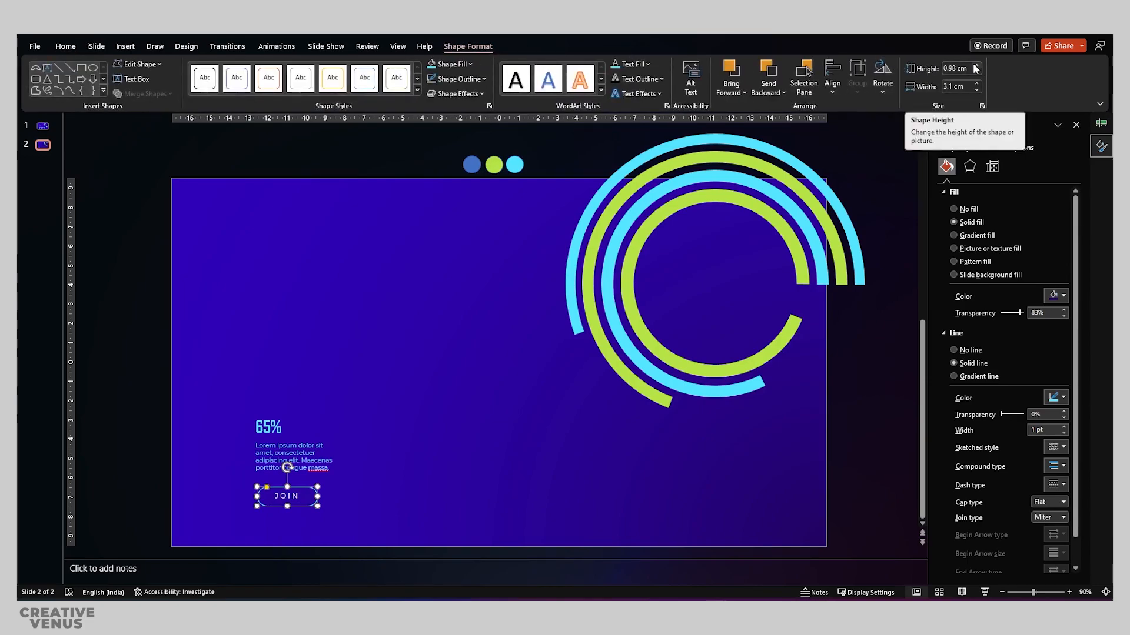
click(976, 66)
click(975, 89)
click(975, 89)
click(975, 89)
click(976, 89)
click(976, 89)
click(976, 89)
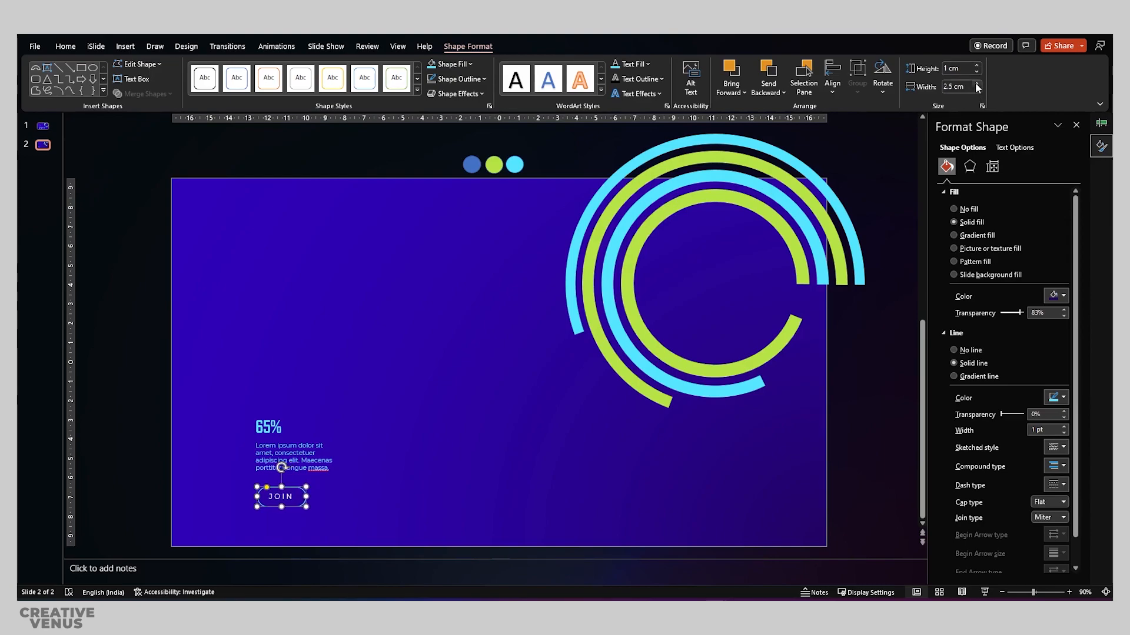
drag(289, 487, 289, 485)
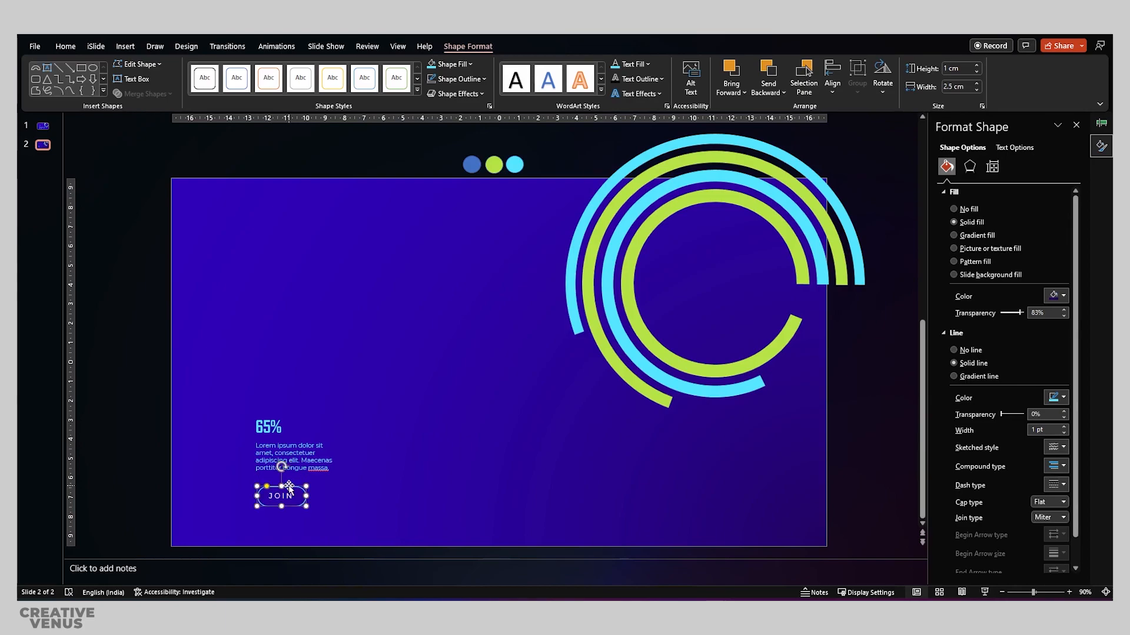
Reduce the JOIN button's text to size 8.
click(63, 45)
click(411, 69)
click(412, 69)
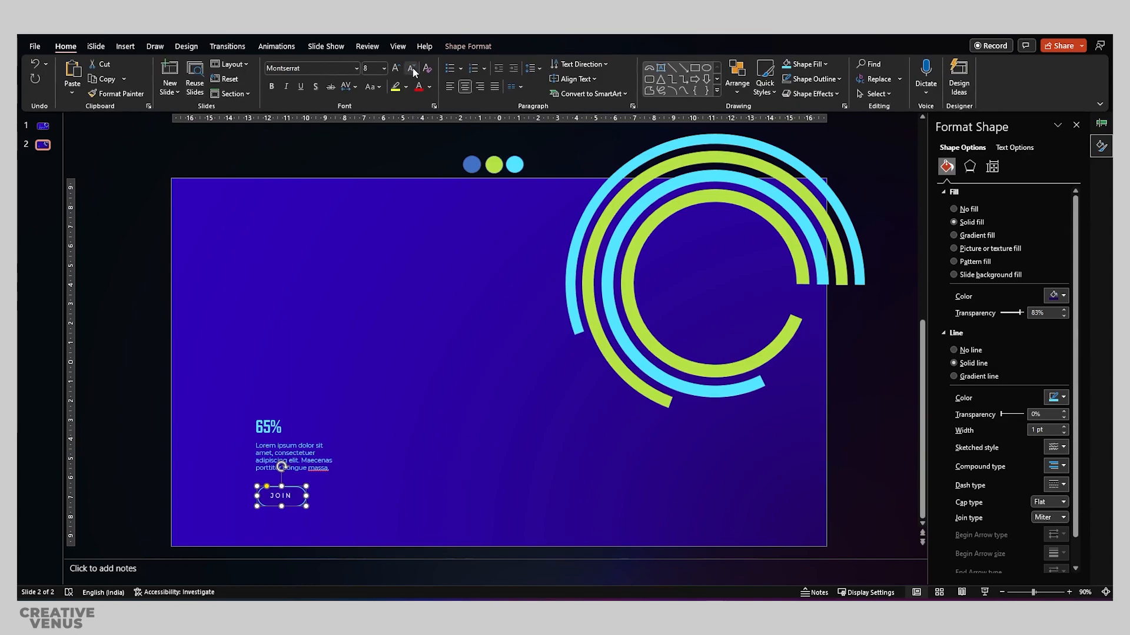
click(338, 501)
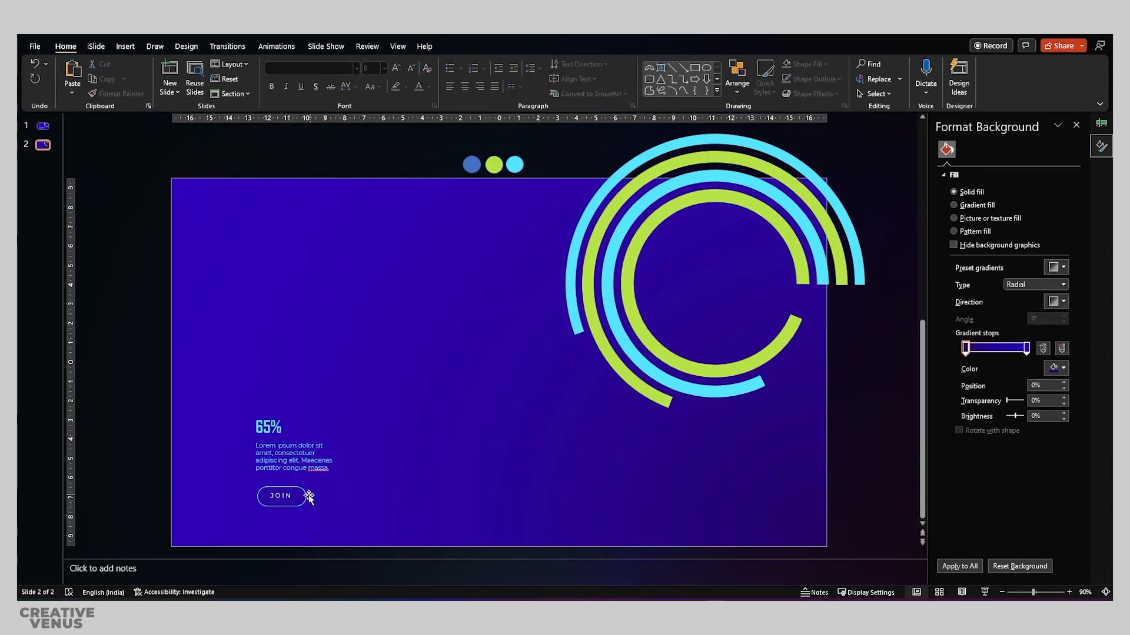
Draw a vertical straight line about 4 cm high to the left of the paragraph and JOIN button.
click(125, 48)
click(237, 80)
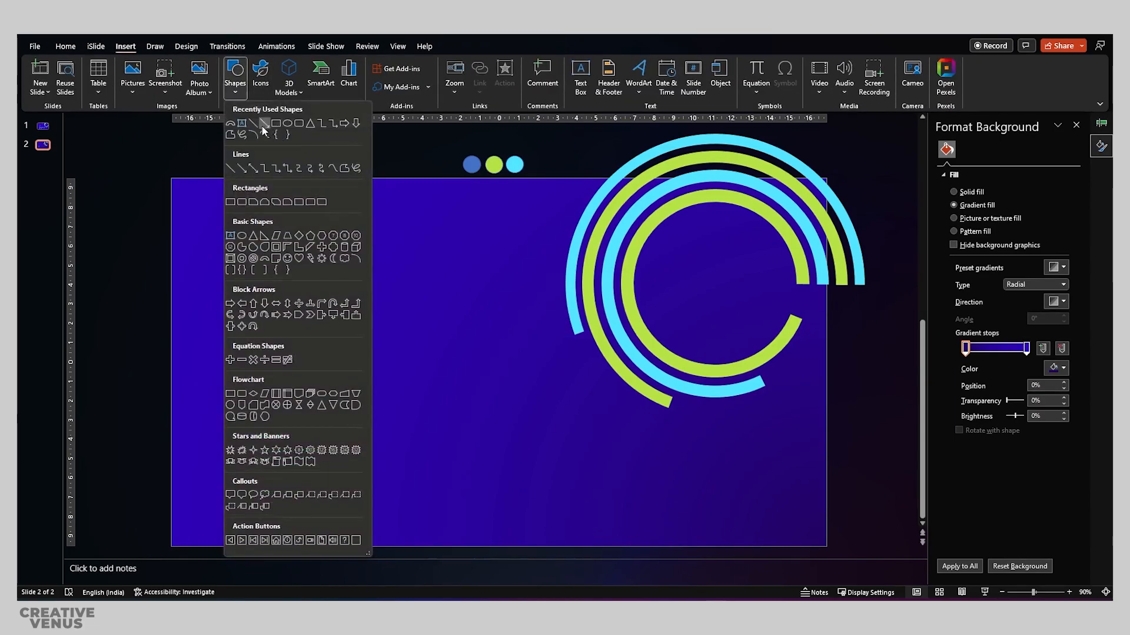
click(264, 125)
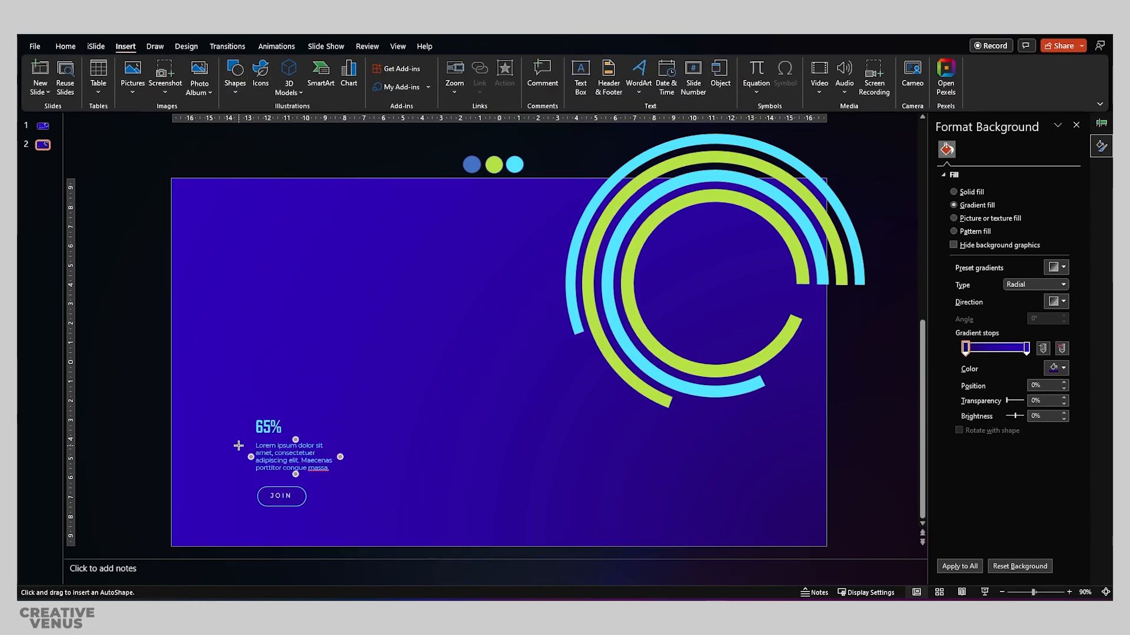
drag(239, 445, 239, 521)
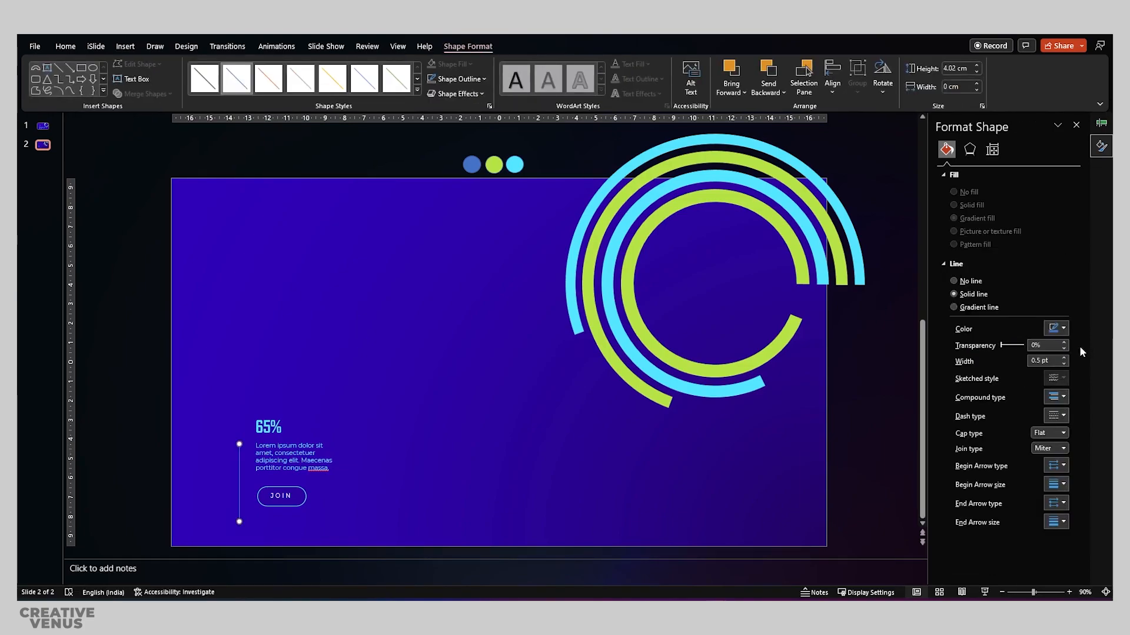
Colour the vertical line light blue and move it slightly closer to the text block and upward.
click(1063, 329)
click(1018, 468)
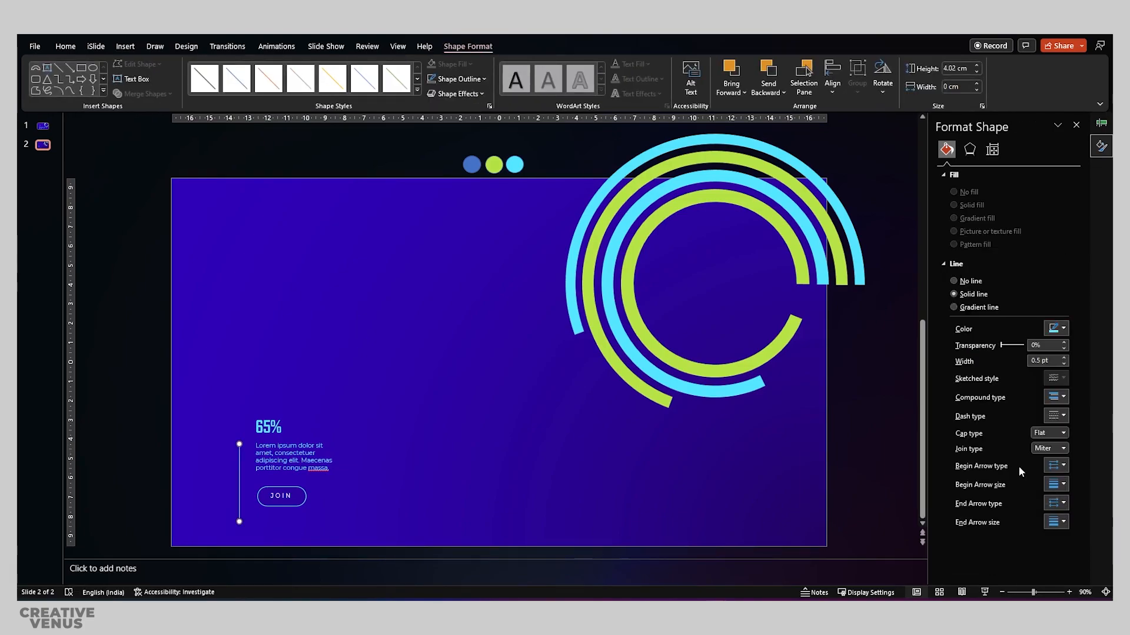
click(233, 498)
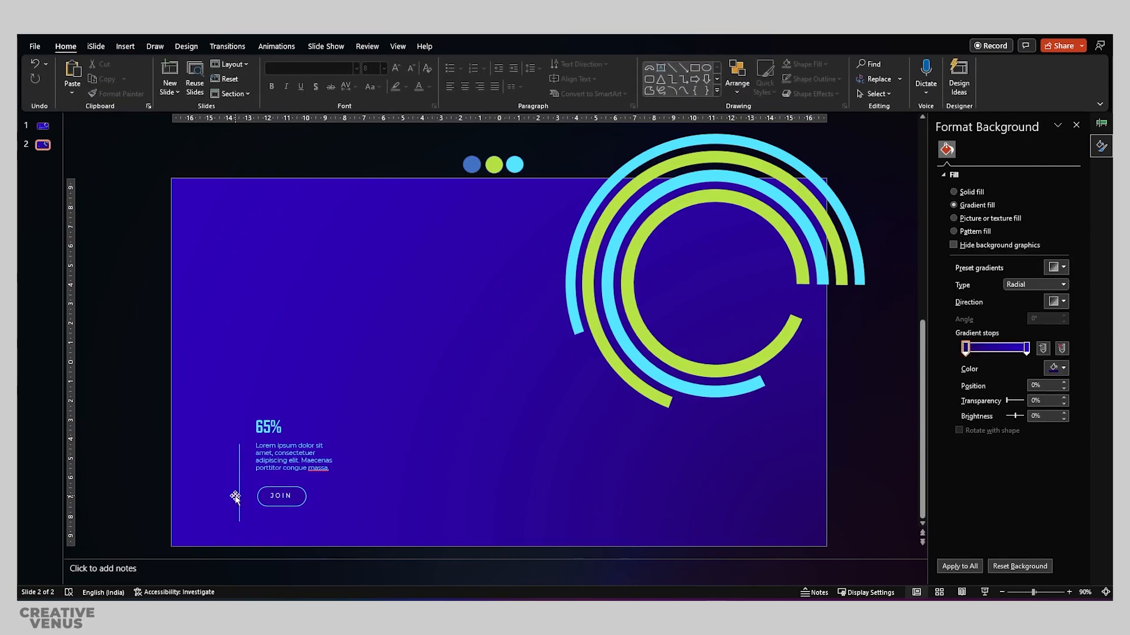
drag(236, 495, 243, 490)
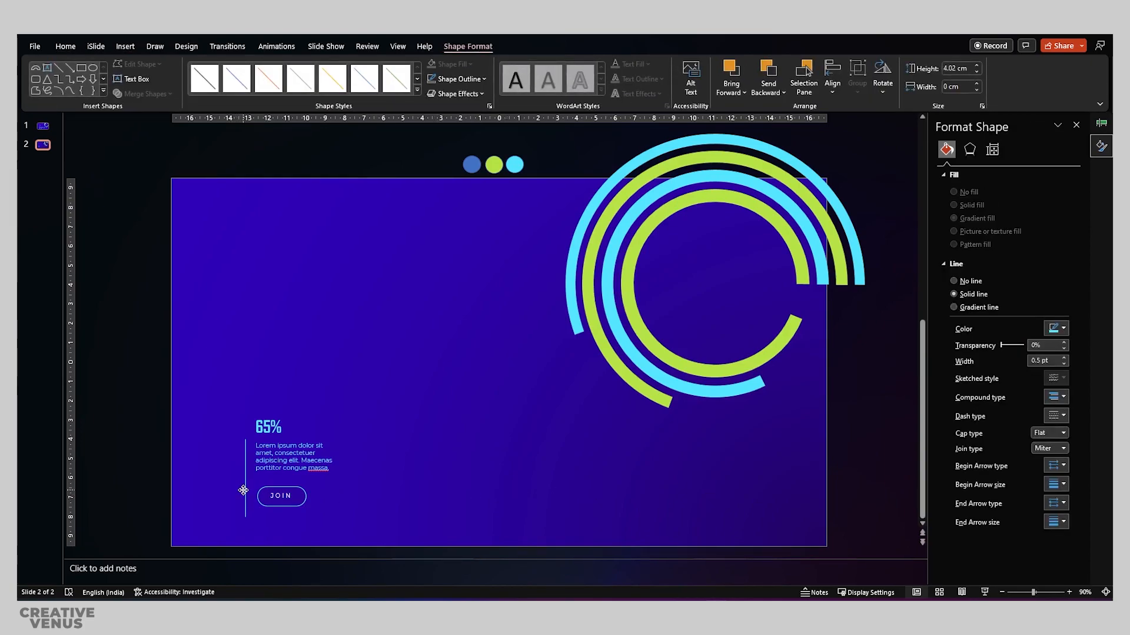
Group the 65% block with its vertical line and duplicate the group into a row of four evenly spaced blocks.
drag(213, 531, 389, 372)
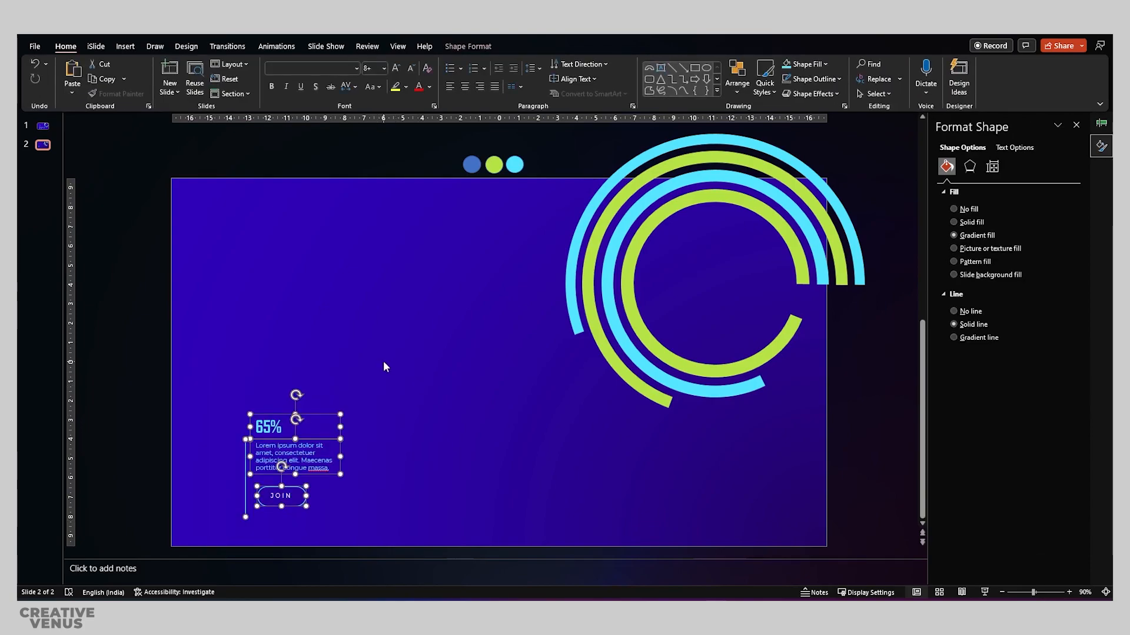
key(ctrl+g)
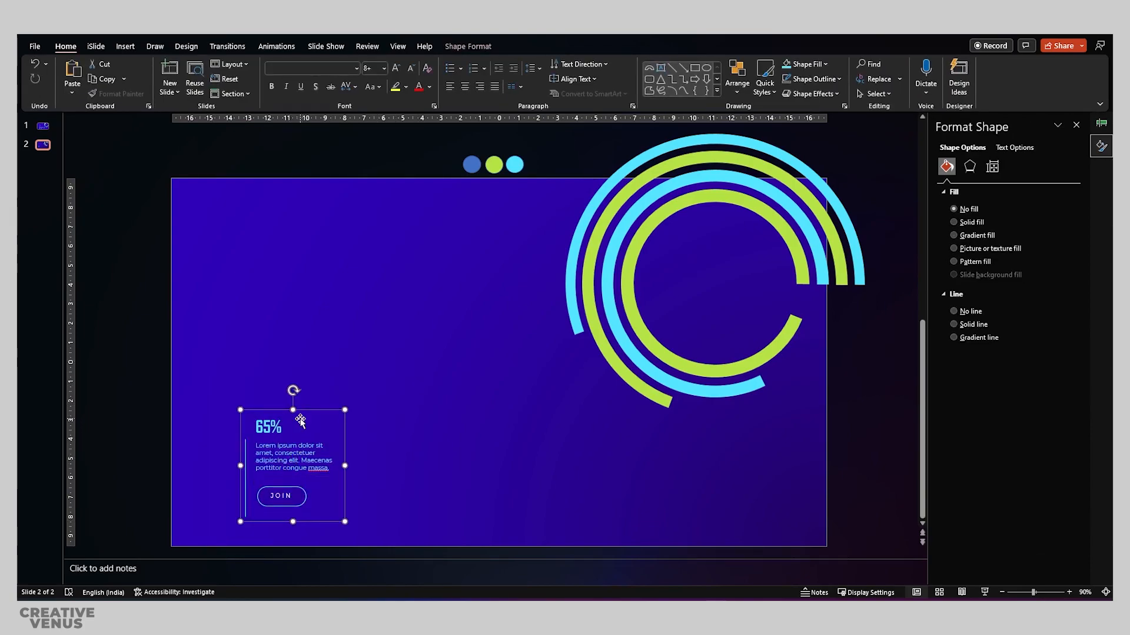
drag(307, 409, 389, 407)
key(ctrl+d)
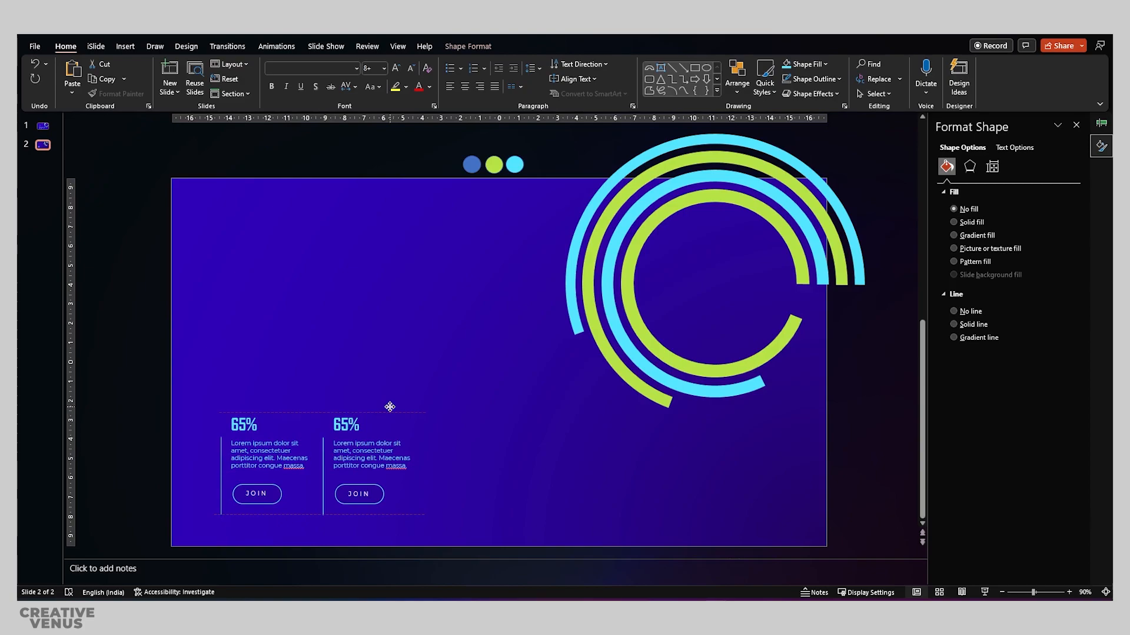
key(ctrl+d)
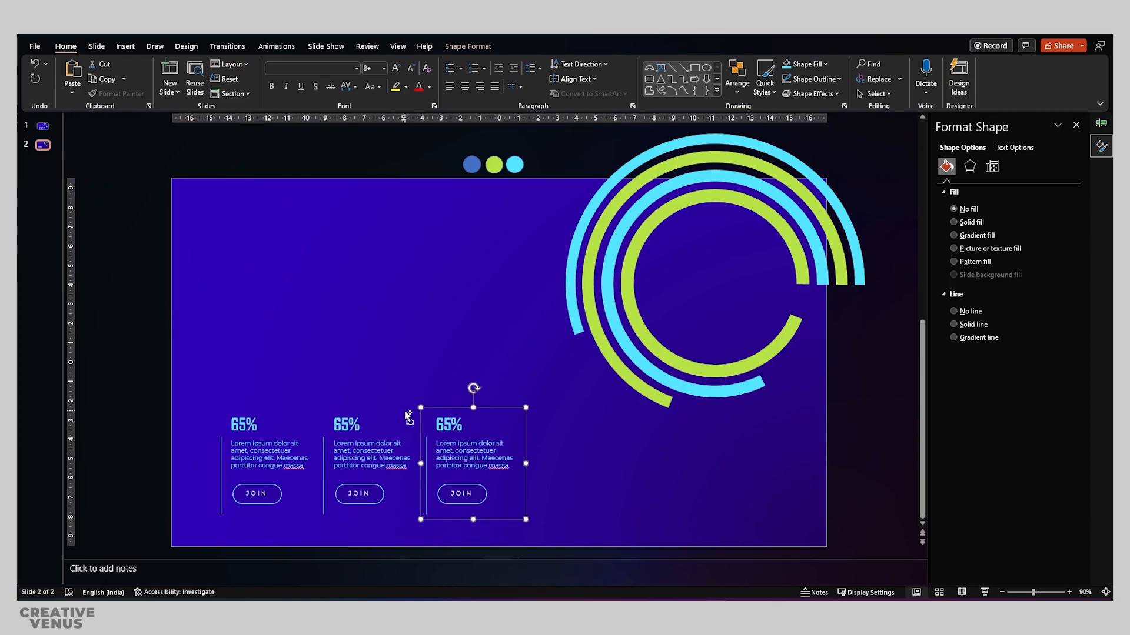
key(ctrl+d)
click(711, 509)
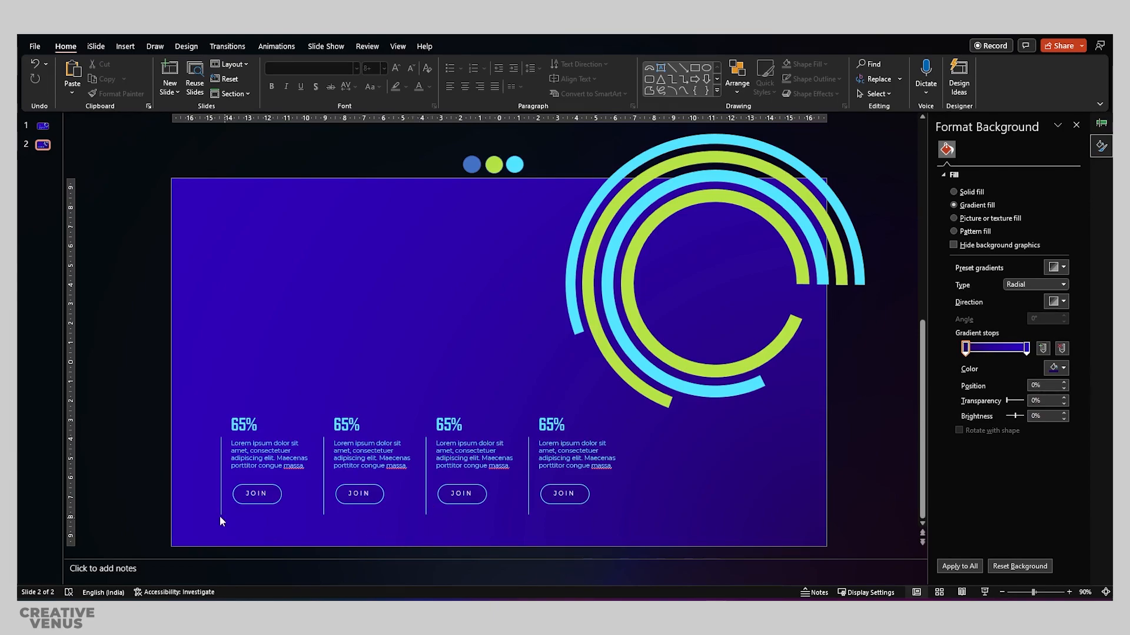
Move all four percentage blocks together slightly right and upward on the slide.
drag(183, 532, 666, 351)
drag(580, 406, 604, 389)
click(715, 496)
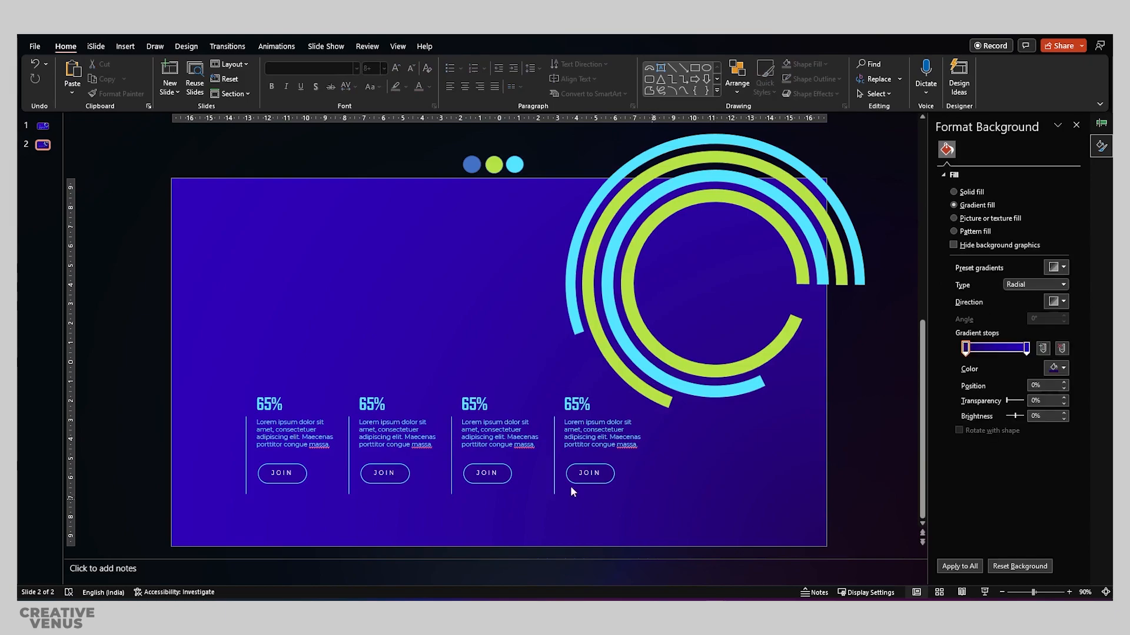
Change the percentages of the second, third and fourth blocks to 85%, 95% and 55%.
click(371, 404)
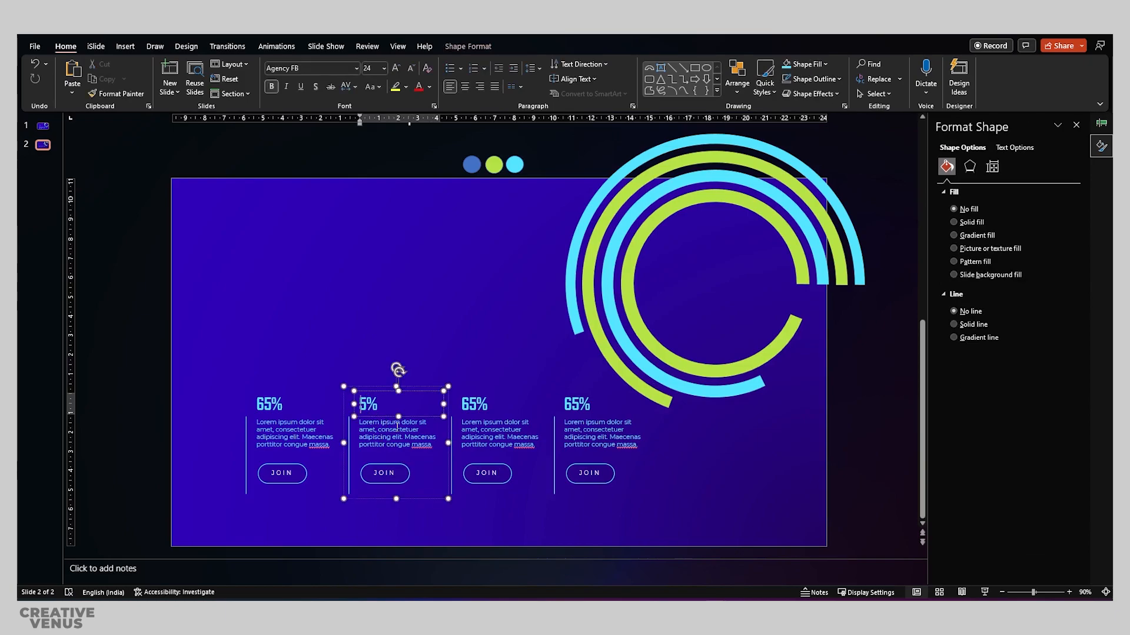
text(8)
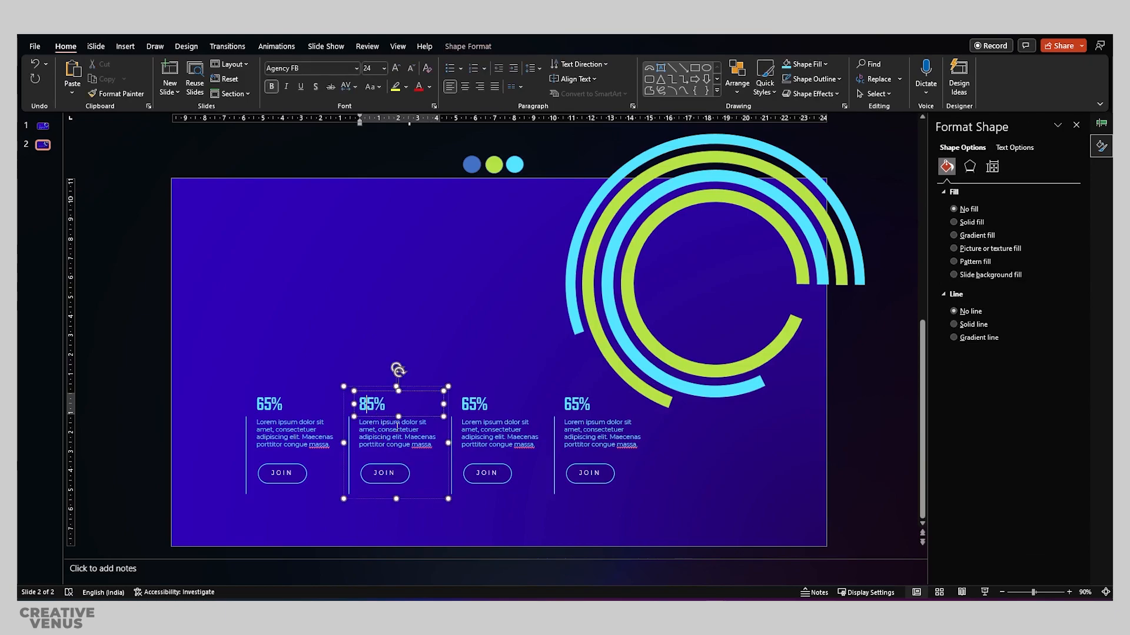
click(469, 406)
key(BackSpace)
text(9)
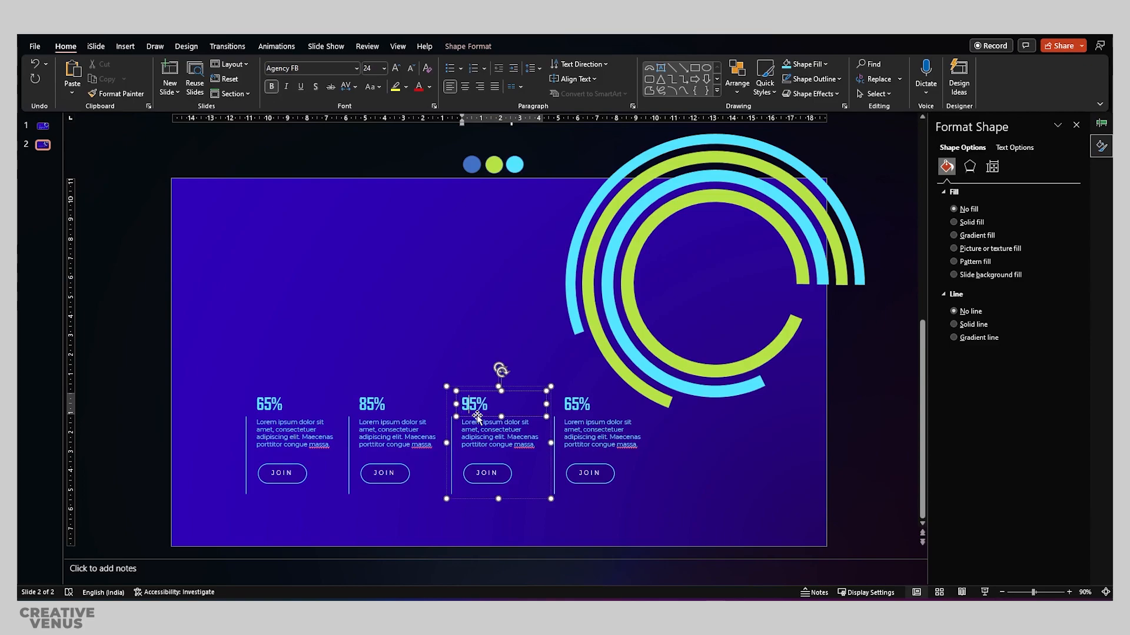
click(571, 405)
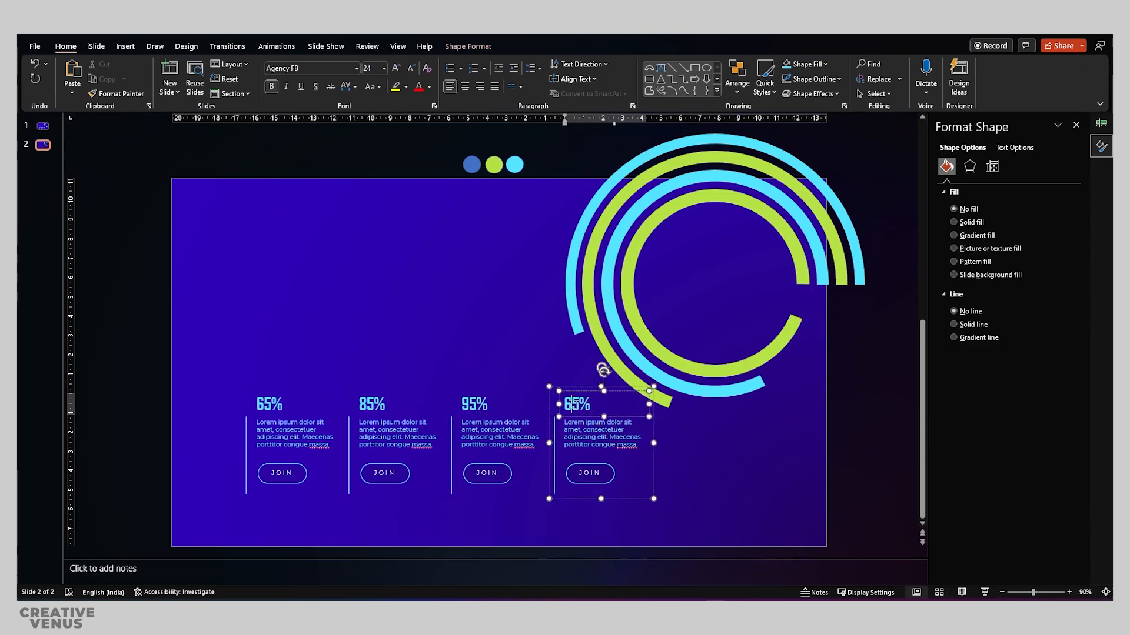
key(BackSpace)
text(5)
click(770, 506)
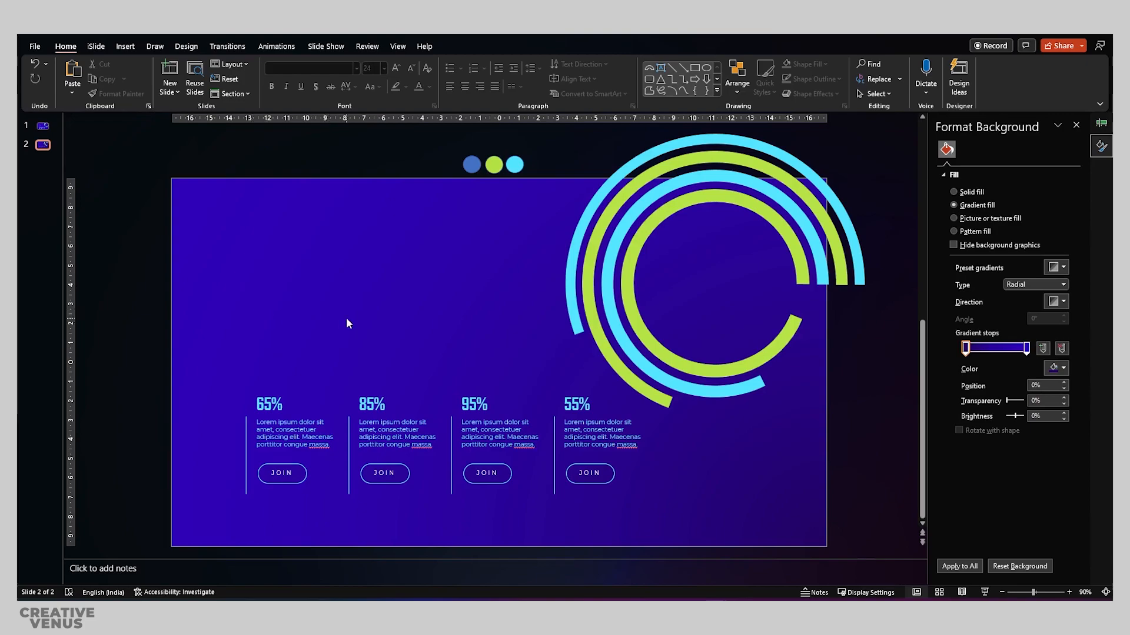
Add a text box above the percentage blocks containing "JOIN NOW".
click(126, 47)
click(581, 76)
drag(246, 304, 420, 329)
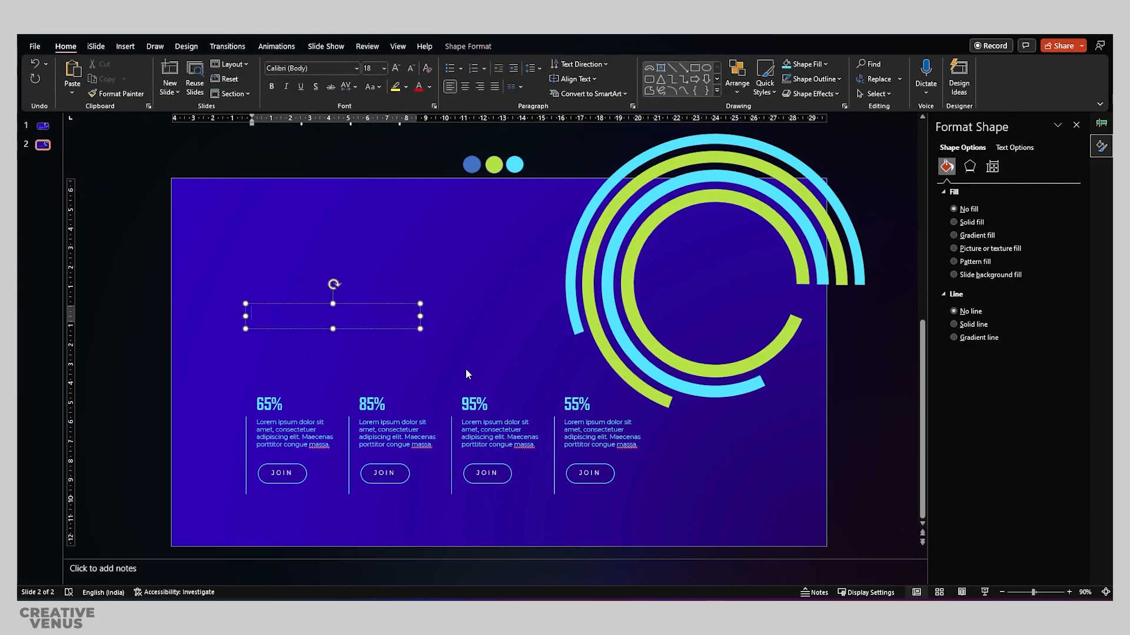
text(JOIN NOW)
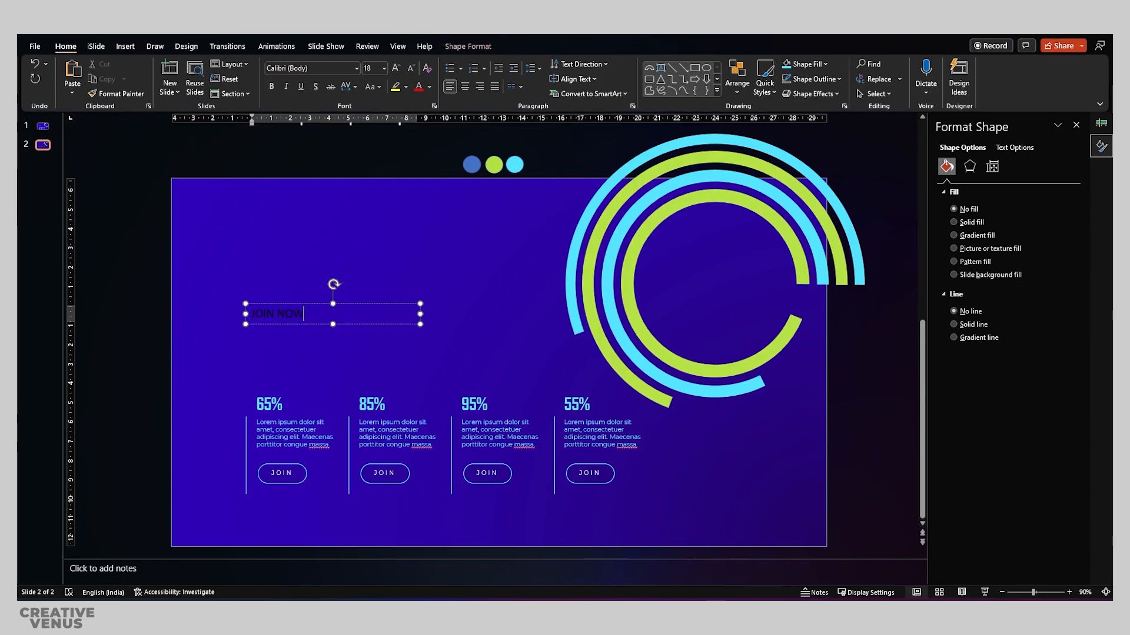
Format the JOIN NOW text as bold Montserrat with Loose character spacing and a light blue font colour.
key(ctrl+a)
click(324, 69)
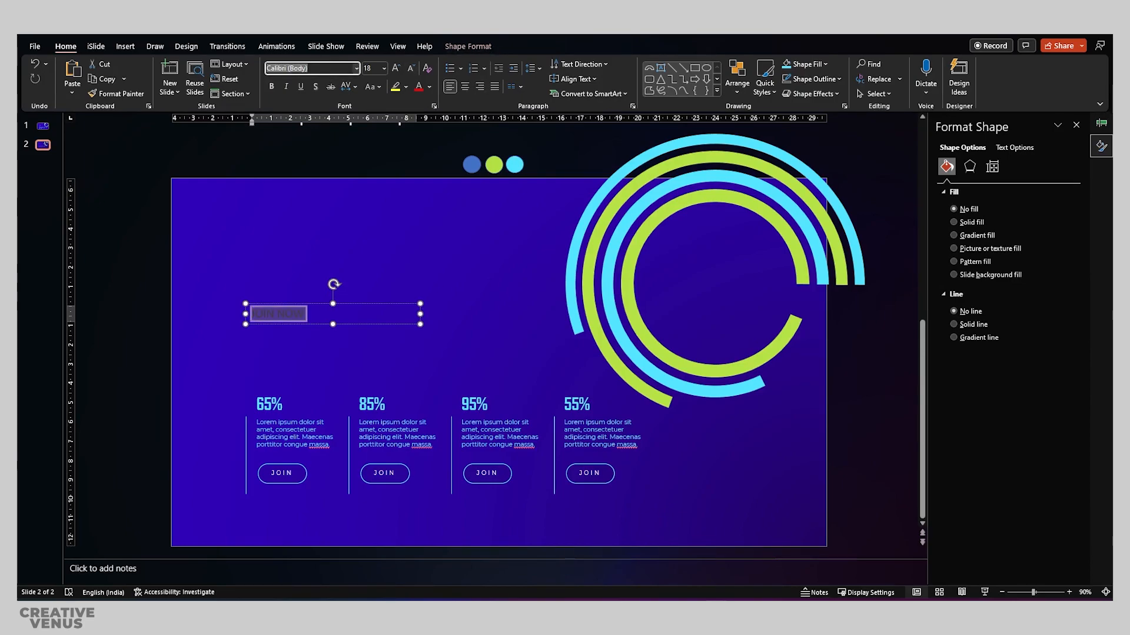
text(Montserrat)
key(Return)
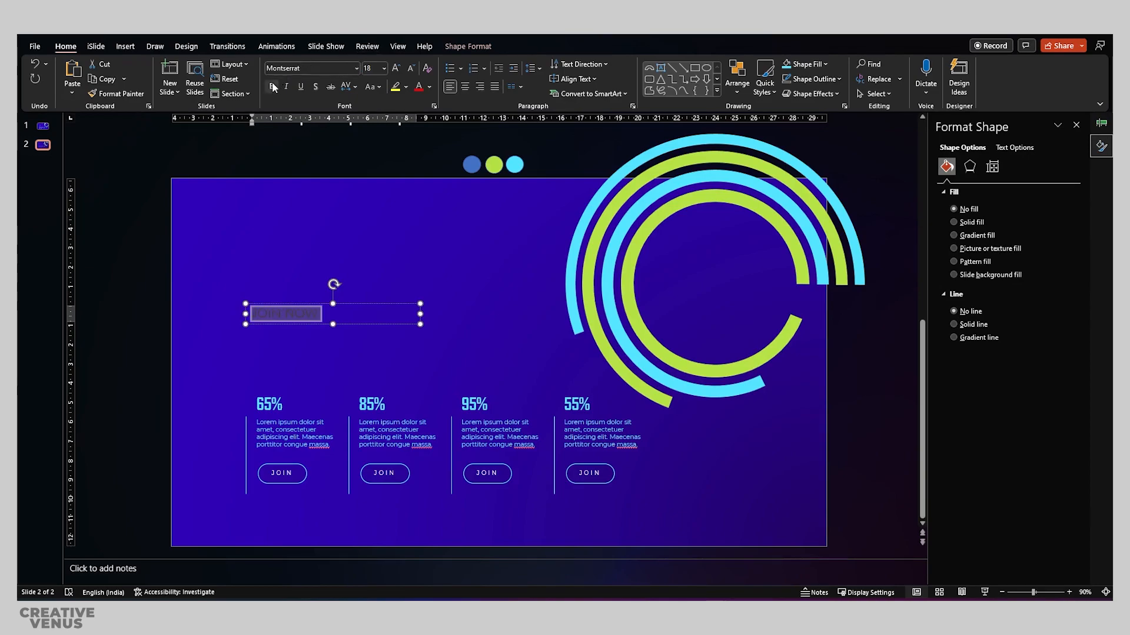
click(349, 92)
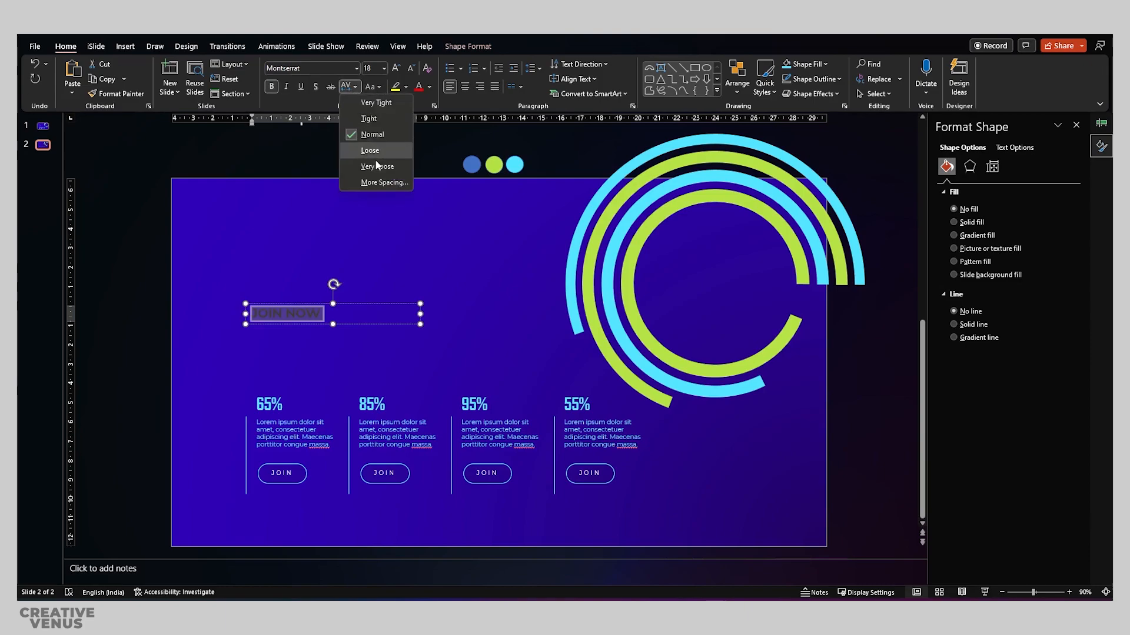
click(372, 153)
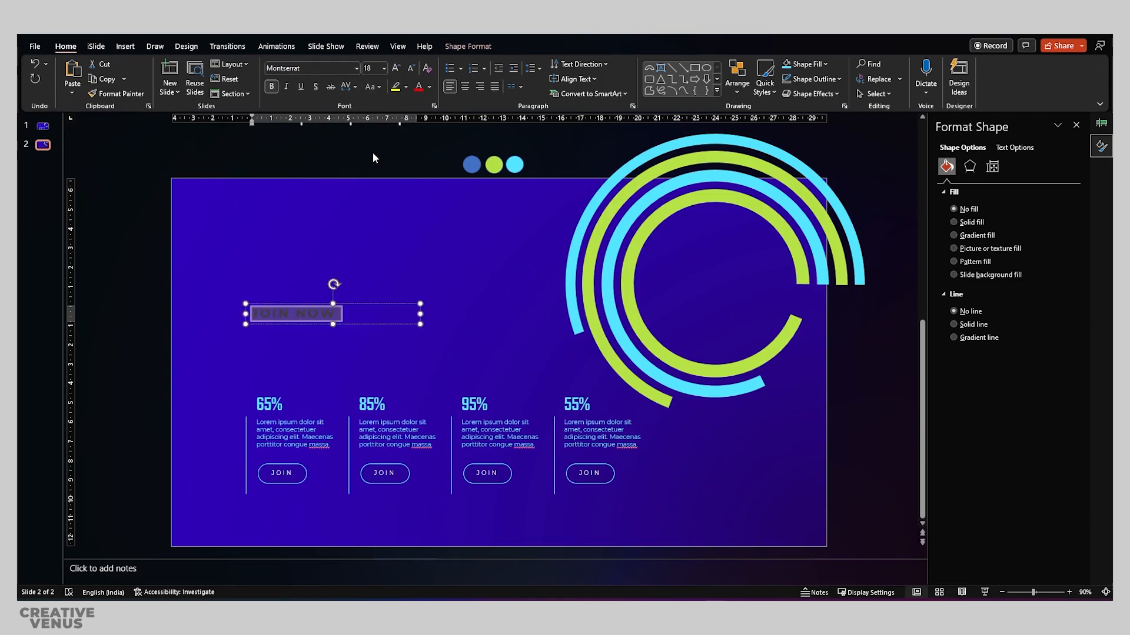
click(429, 86)
click(418, 227)
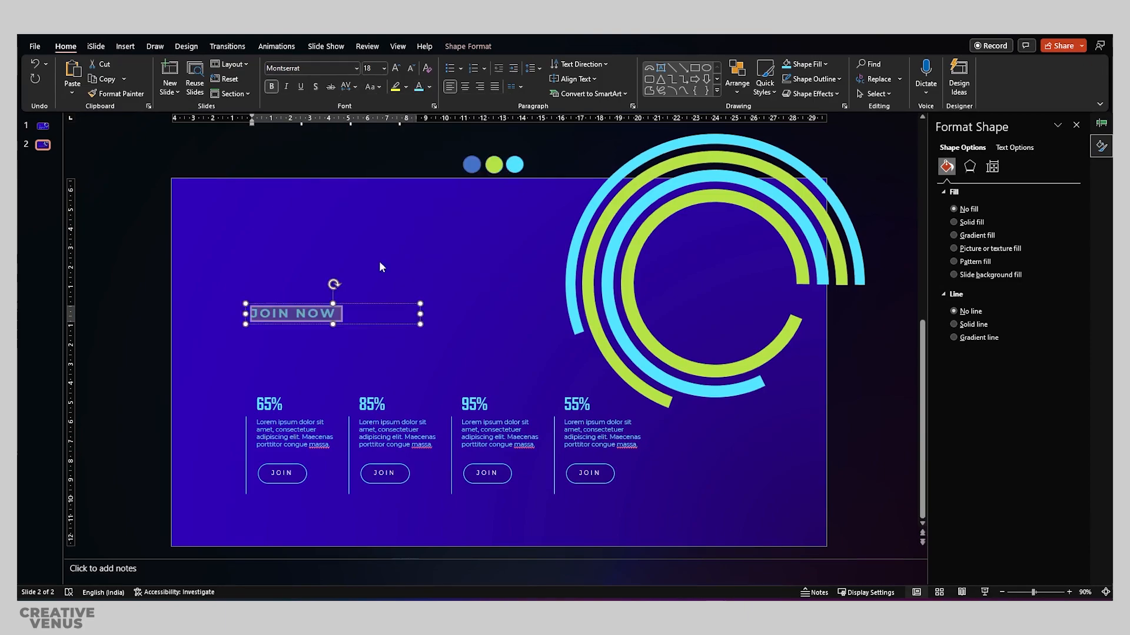
Duplicate the JOIN NOW text box directly below and replace the copy's text with "THINK OF THE FUTURE".
click(348, 303)
drag(347, 304, 348, 322)
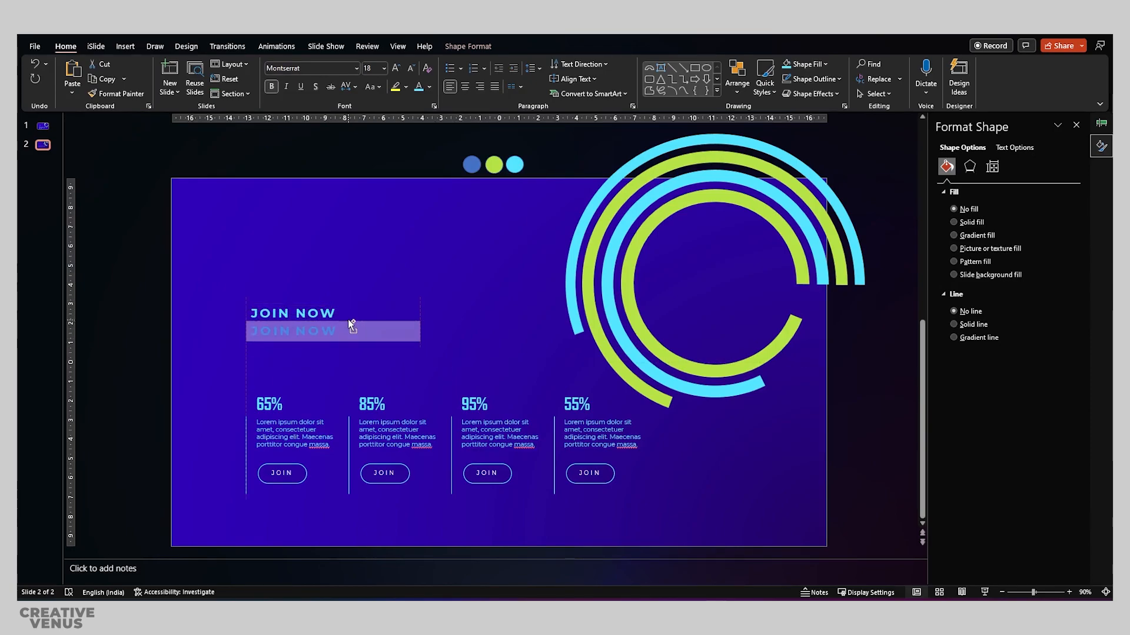
triple_click(314, 332)
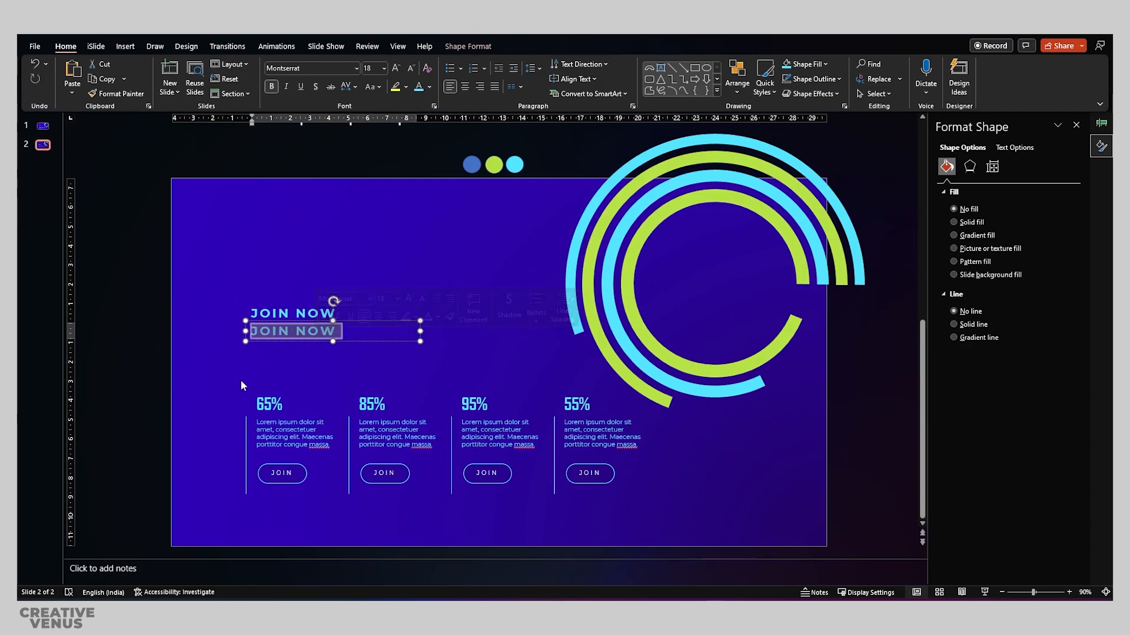
text(THINK )
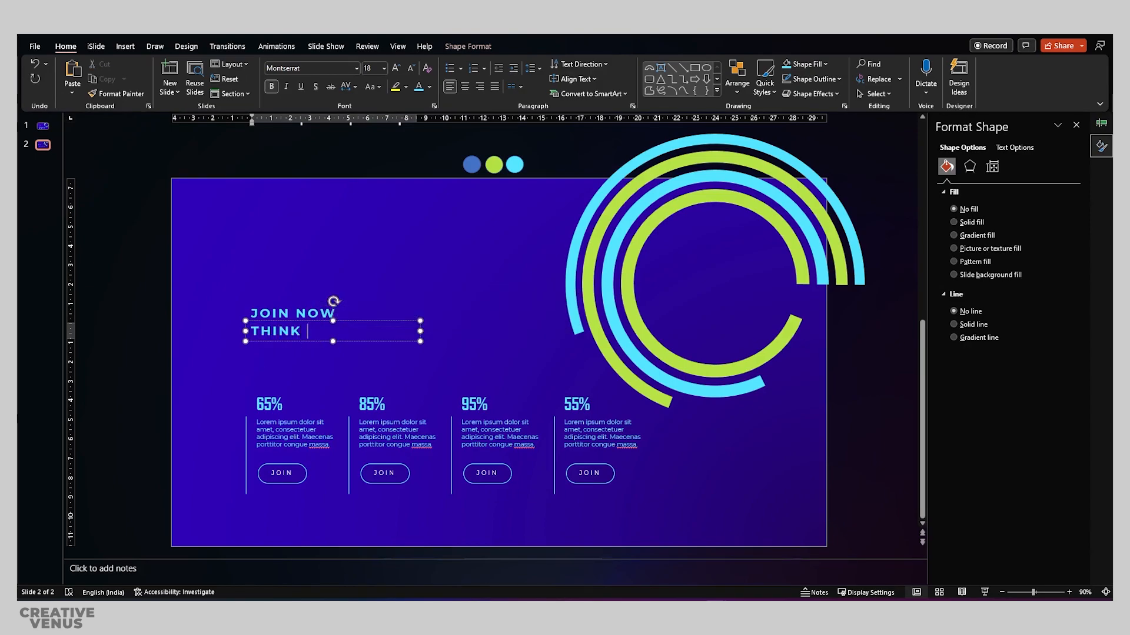
text(OF THE FUTURE)
Enlarge the THINK OF THE FUTURE text to size 28 and colour it lime green.
key(ctrl+a)
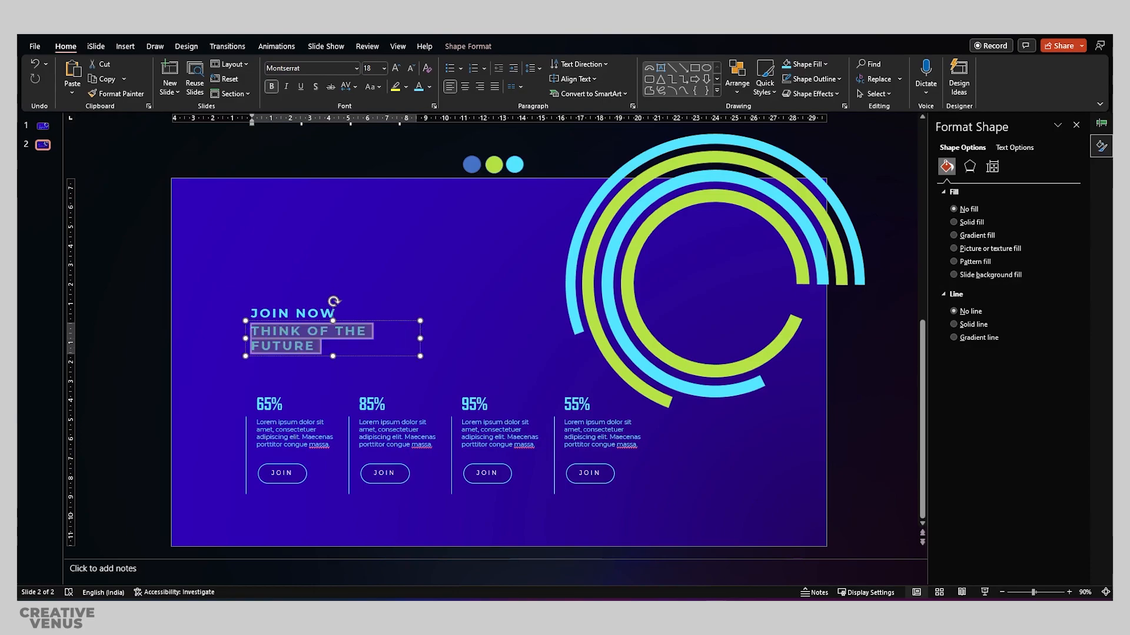
click(397, 68)
click(396, 68)
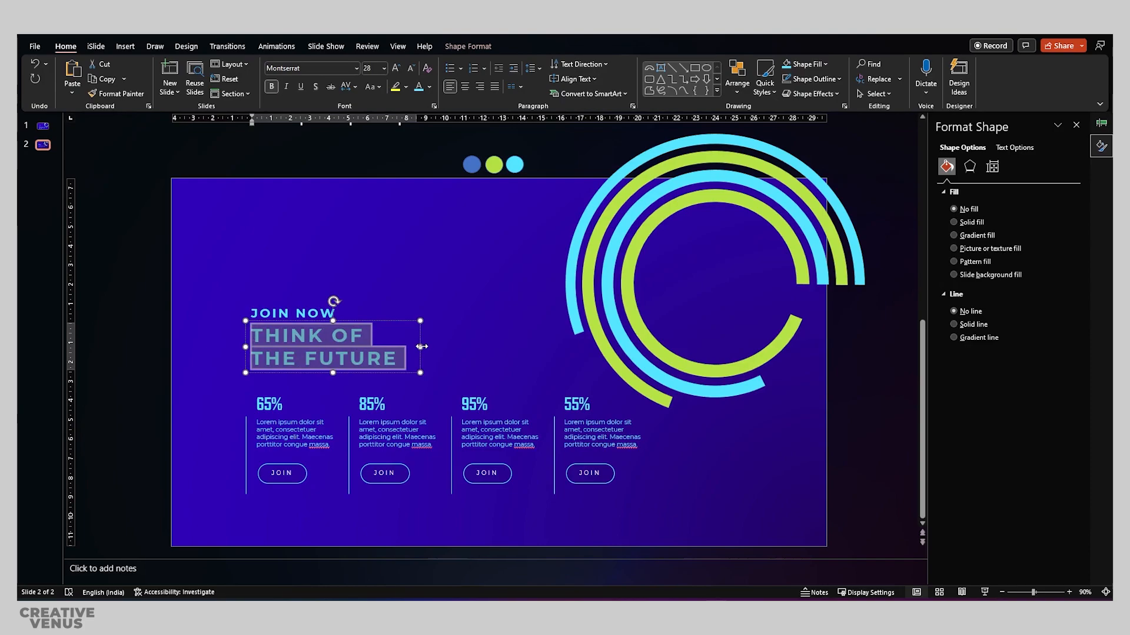
click(430, 86)
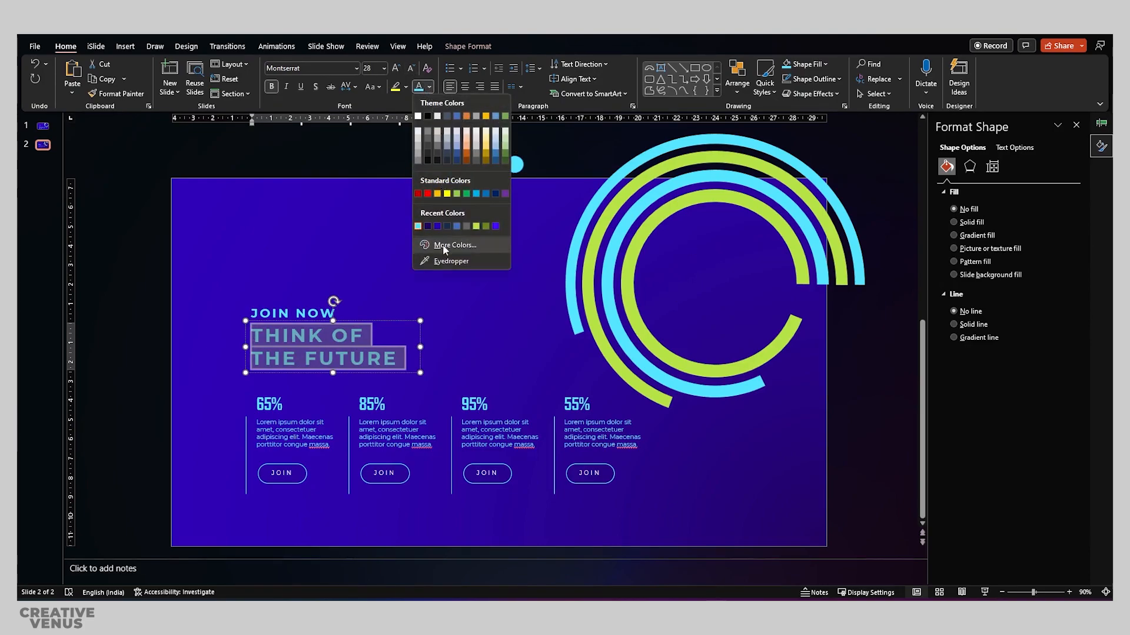
click(475, 228)
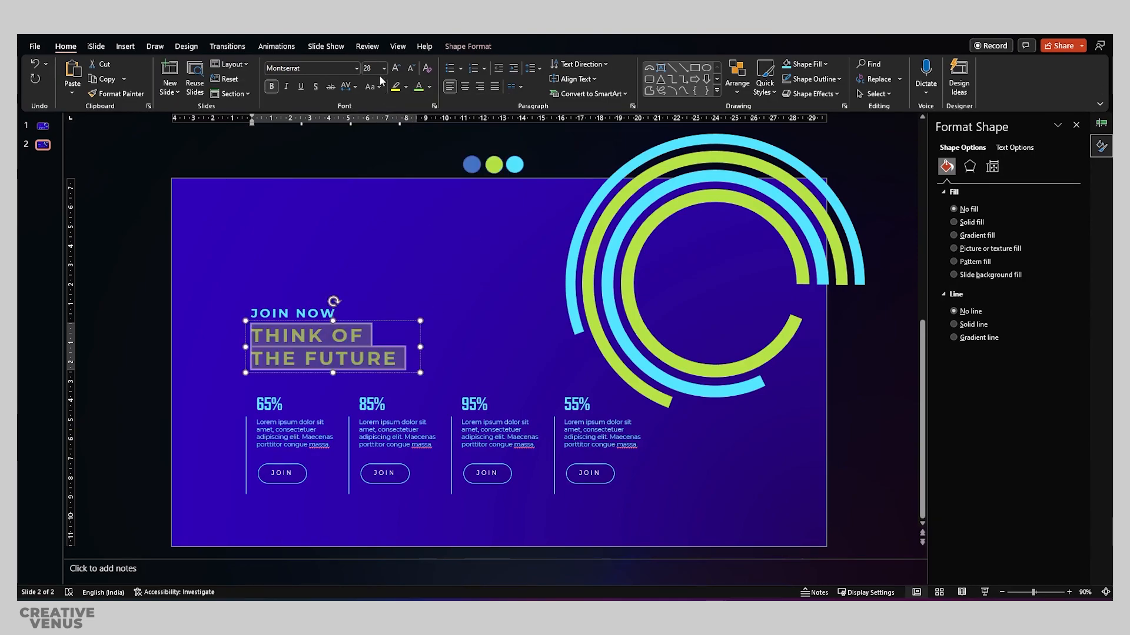
Increase the THINK OF THE FUTURE text by one more size increment and widen its text box.
click(396, 68)
drag(420, 363, 452, 353)
click(505, 353)
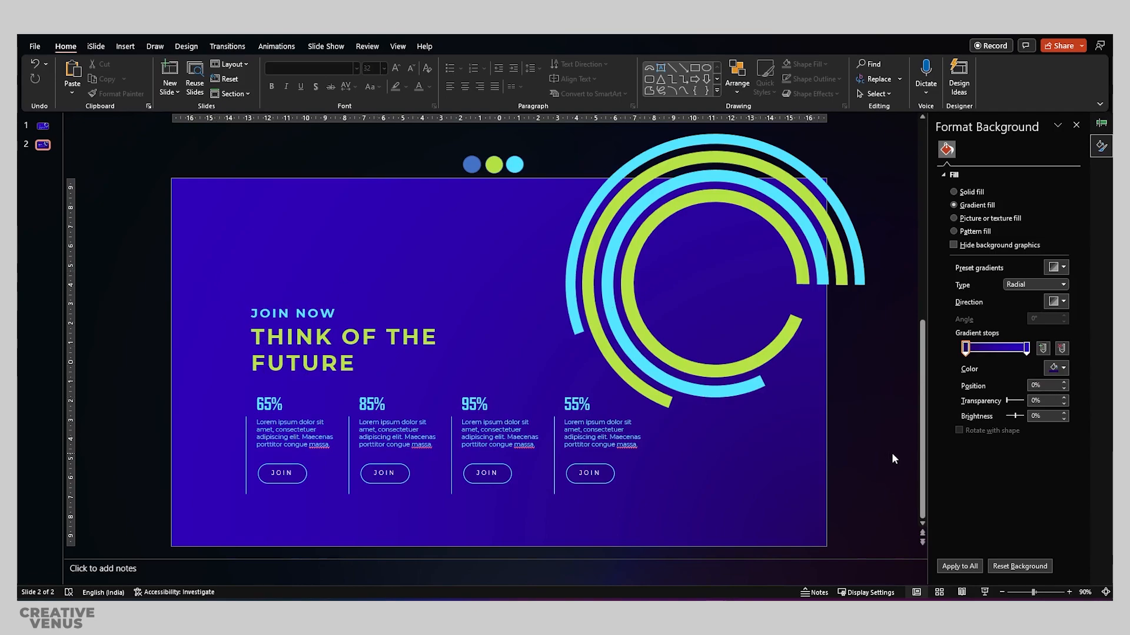
Duplicate the four arc rings and place the copy over the headline and first percentage blocks.
drag(893, 464, 533, 127)
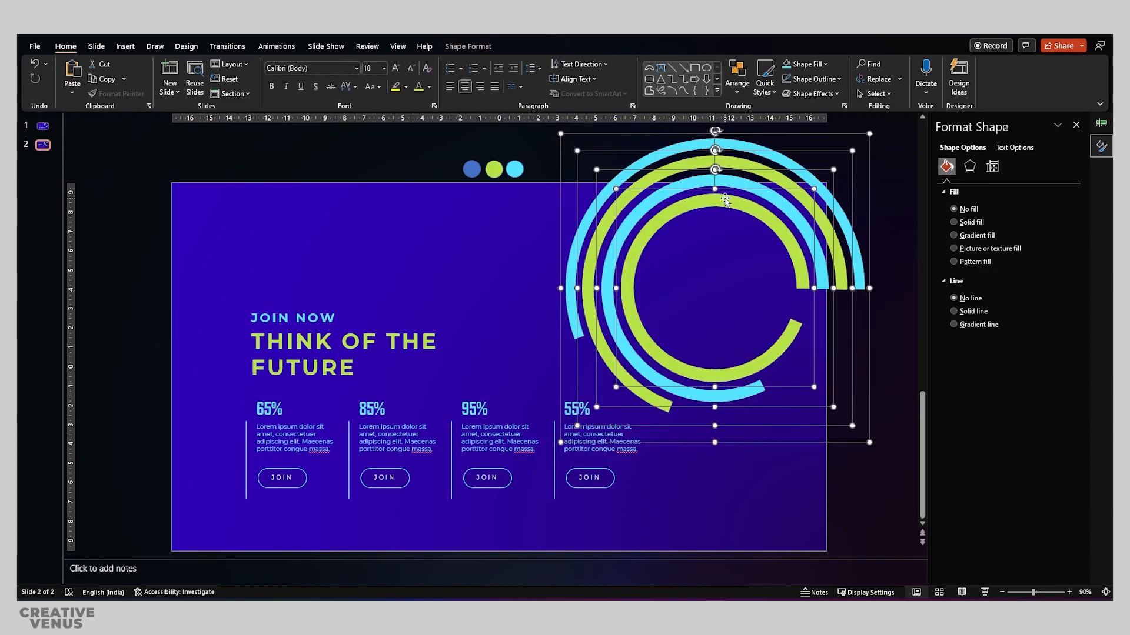
key(ctrl+d)
drag(736, 213, 323, 268)
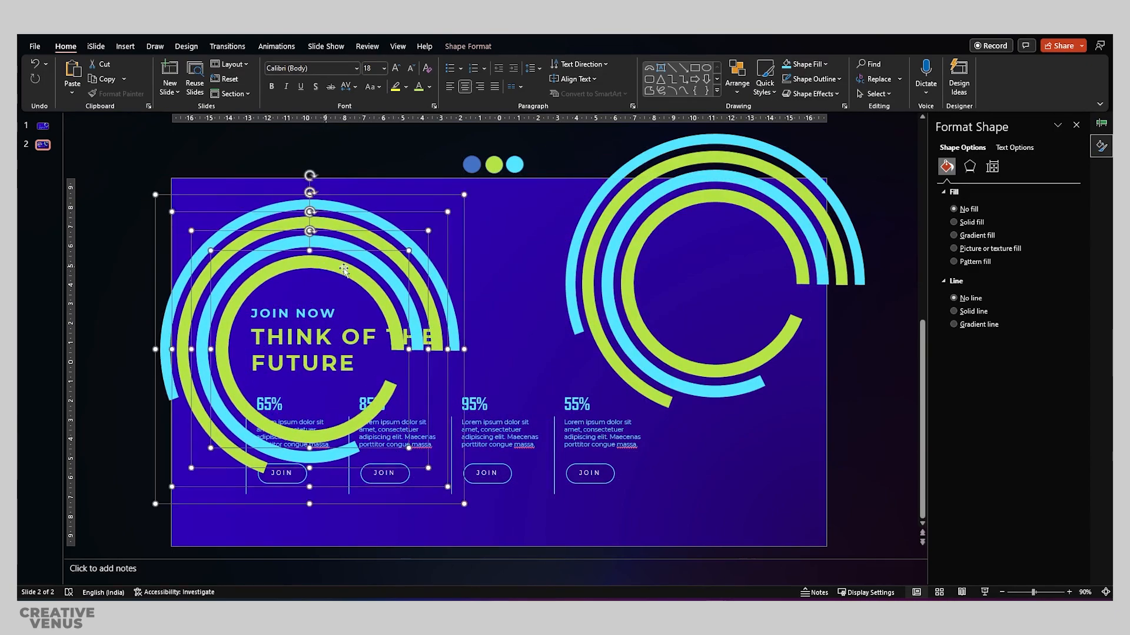
Undo a solid fill tried on the copied rings and set the fill transparency of their individual arcs to 65%.
click(955, 223)
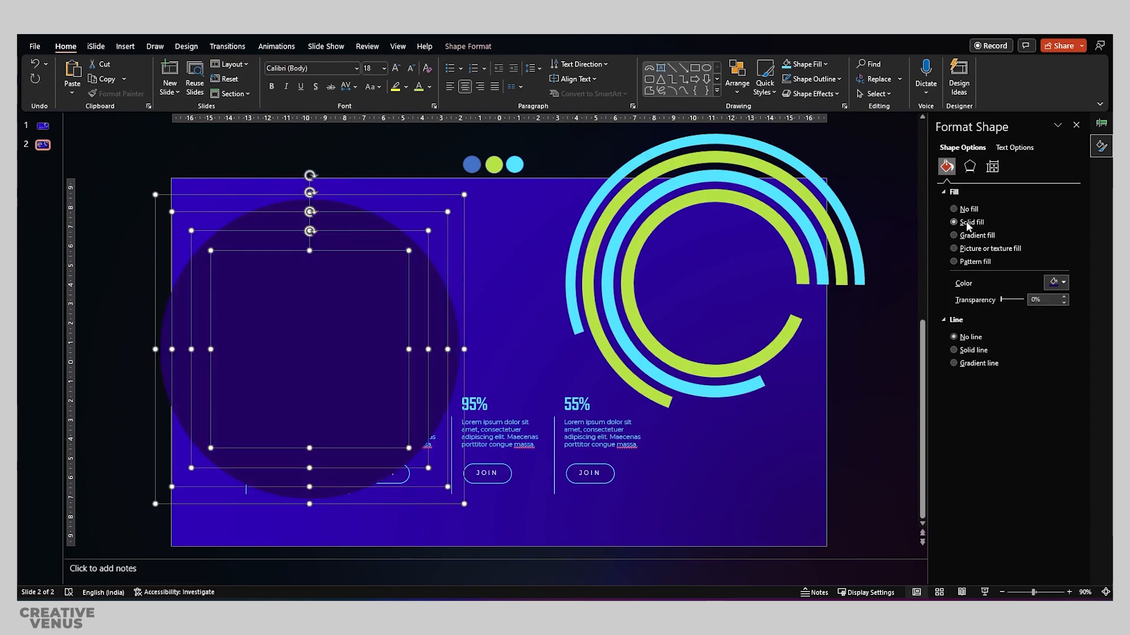
key(ctrl+z)
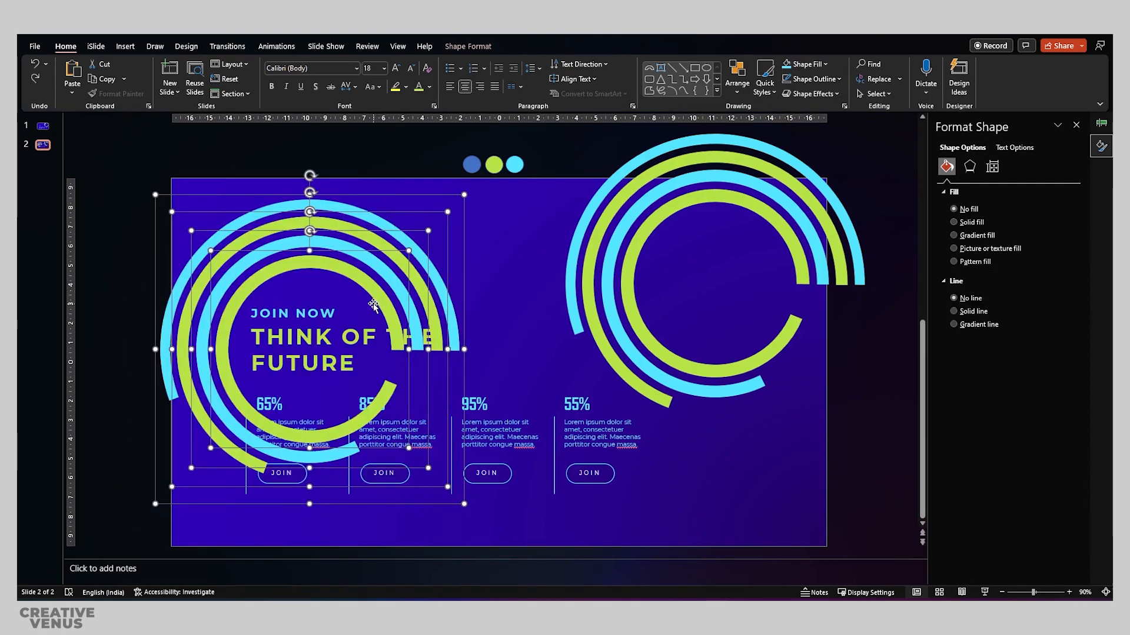
shift+click(373, 294)
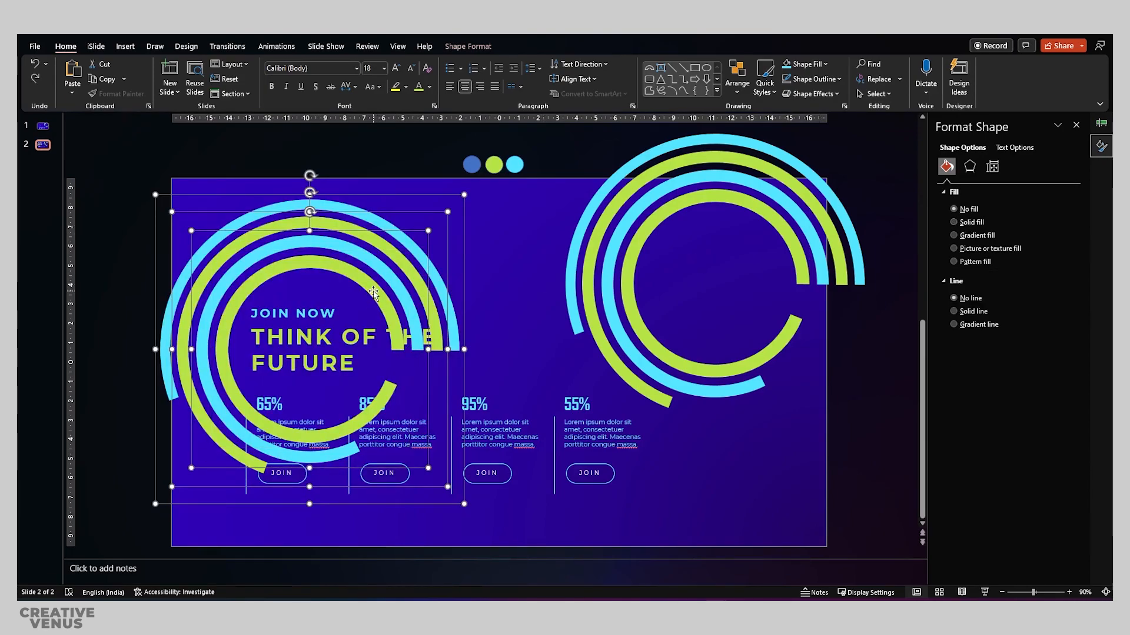
click(374, 292)
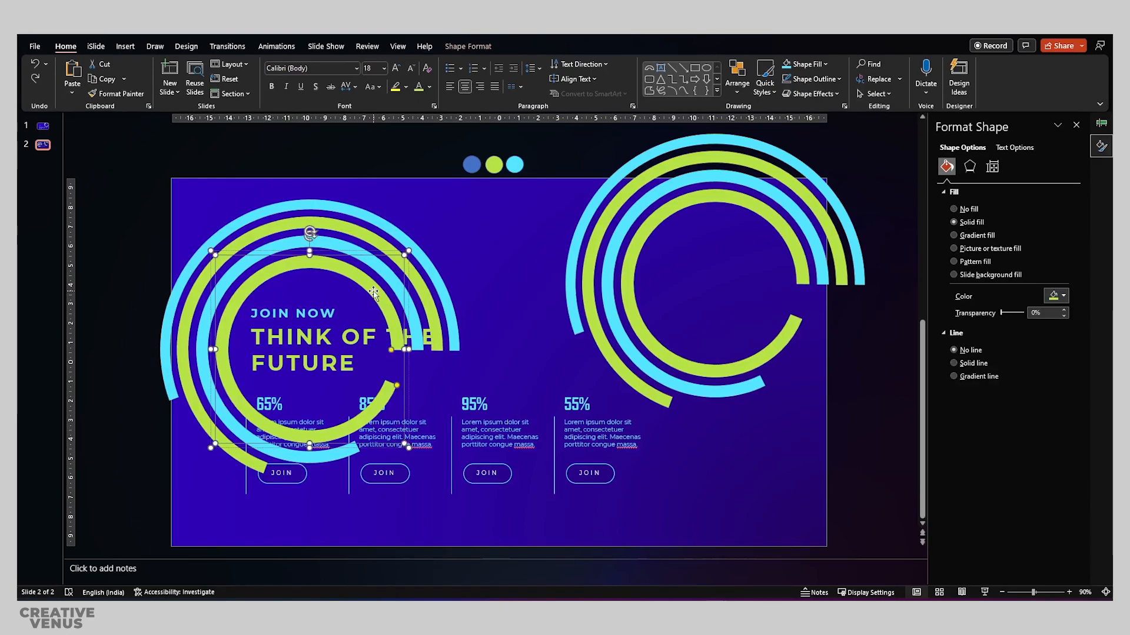
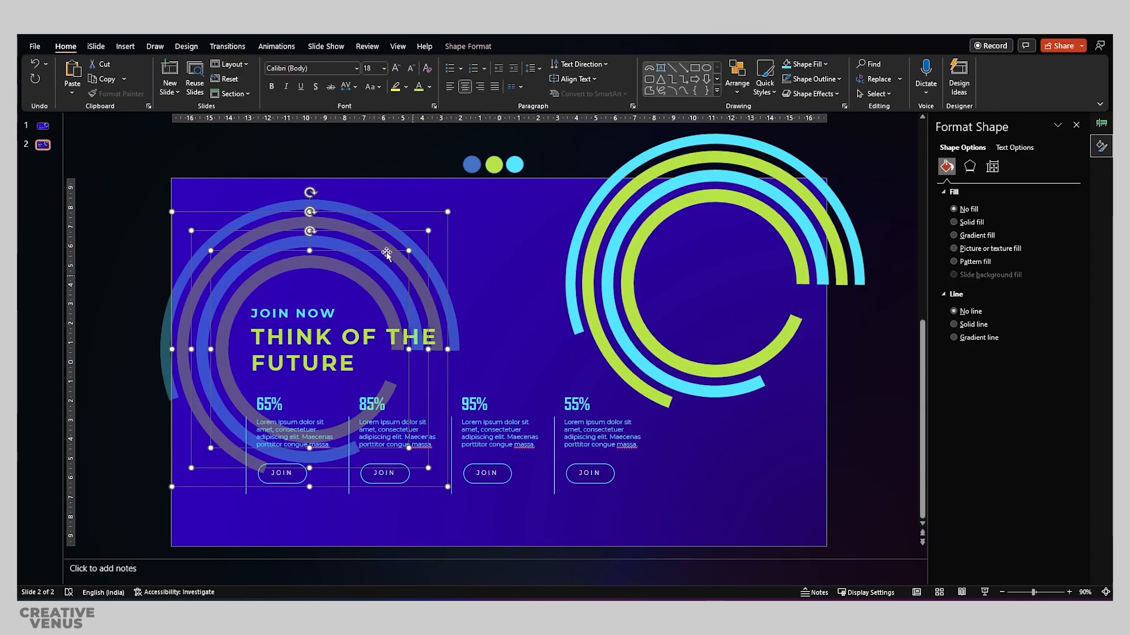
Shrink the faded ring copy to about half its size around the JOIN NOW headline and send it to the back.
drag(371, 234, 336, 194)
key(ctrl+z)
shift+click(366, 209)
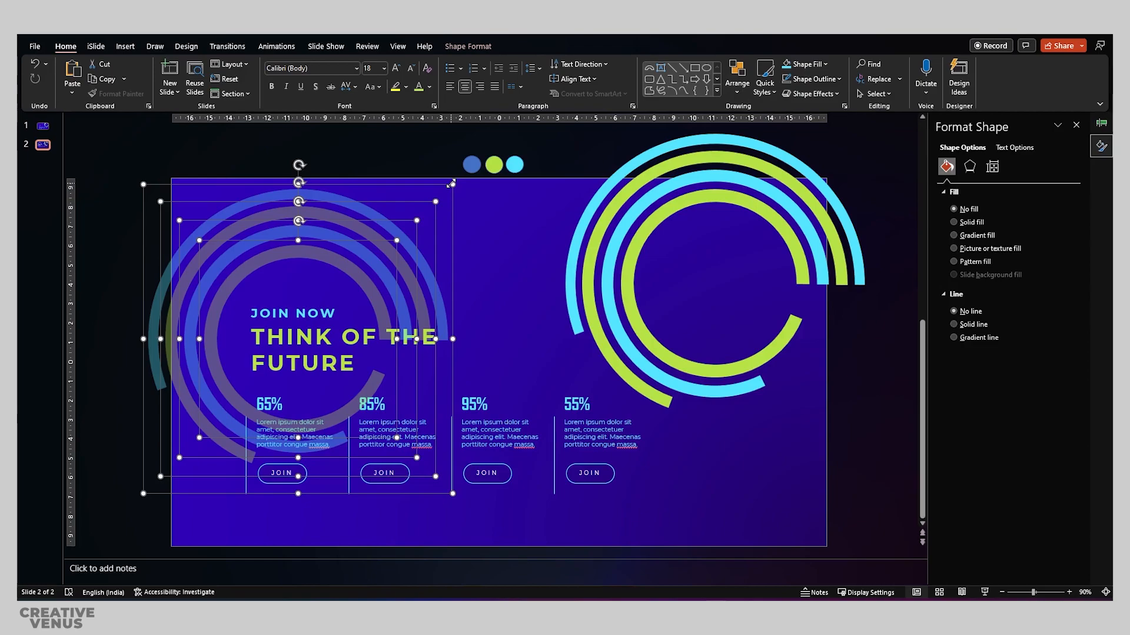
drag(450, 184, 326, 289)
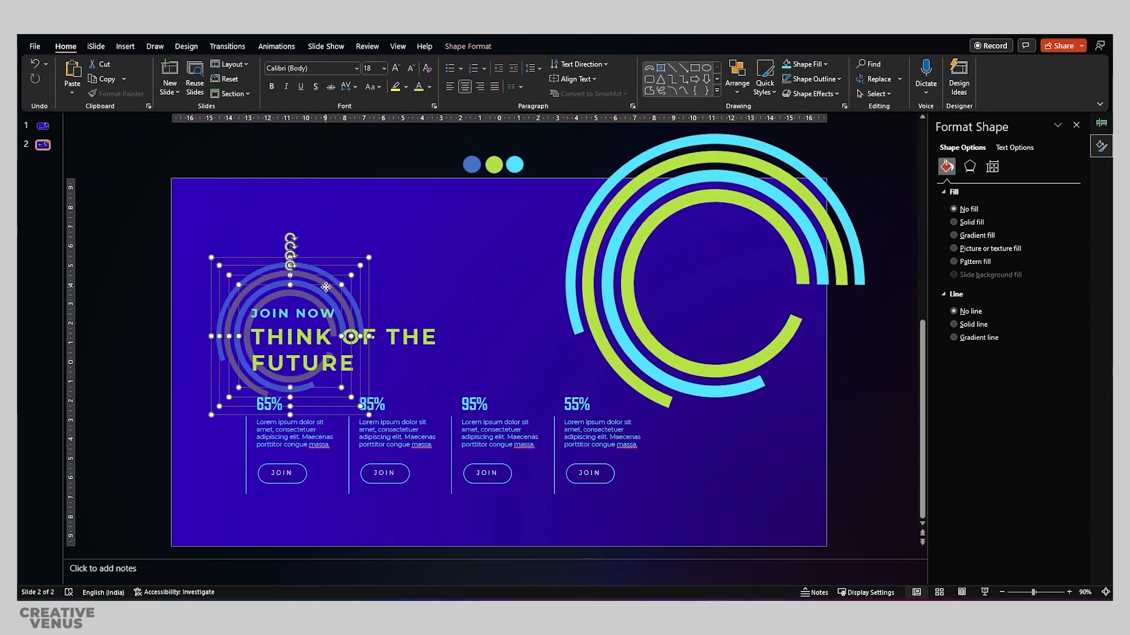
right_click(325, 287)
click(386, 422)
Rotate the small faded rings about a quarter turn counter-clockwise and preview the slide show.
drag(291, 234, 217, 339)
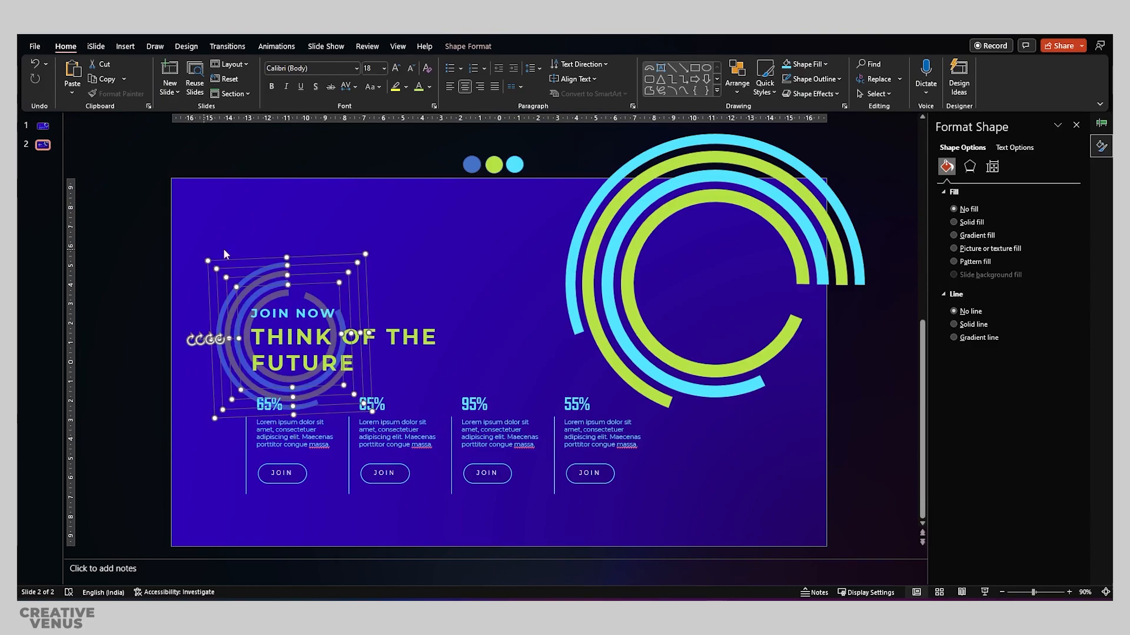
click(415, 527)
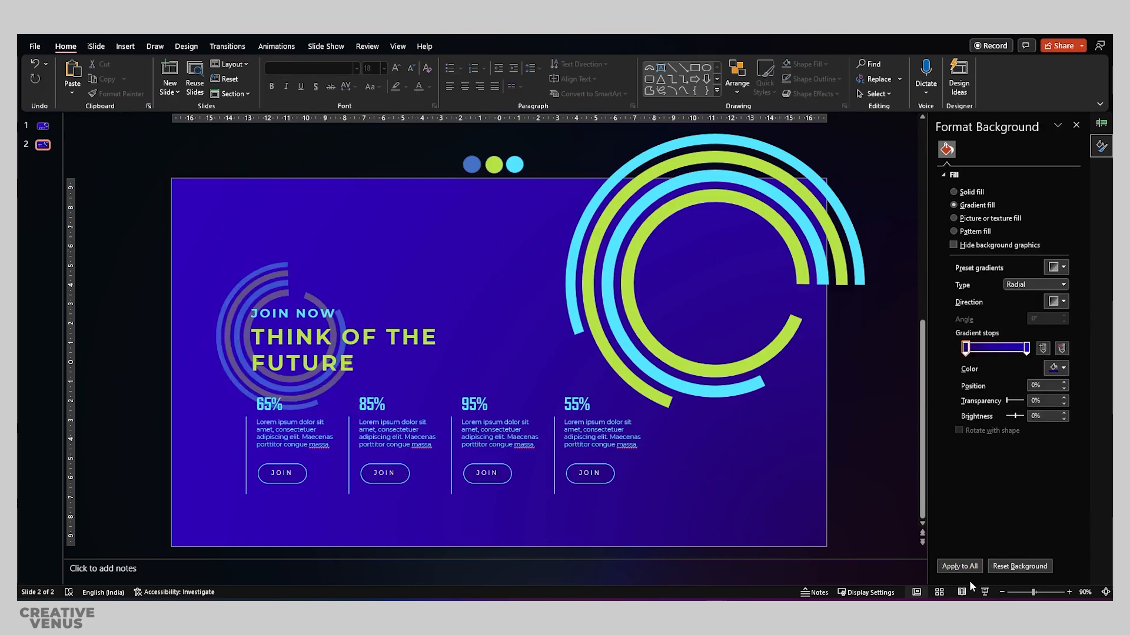
click(984, 593)
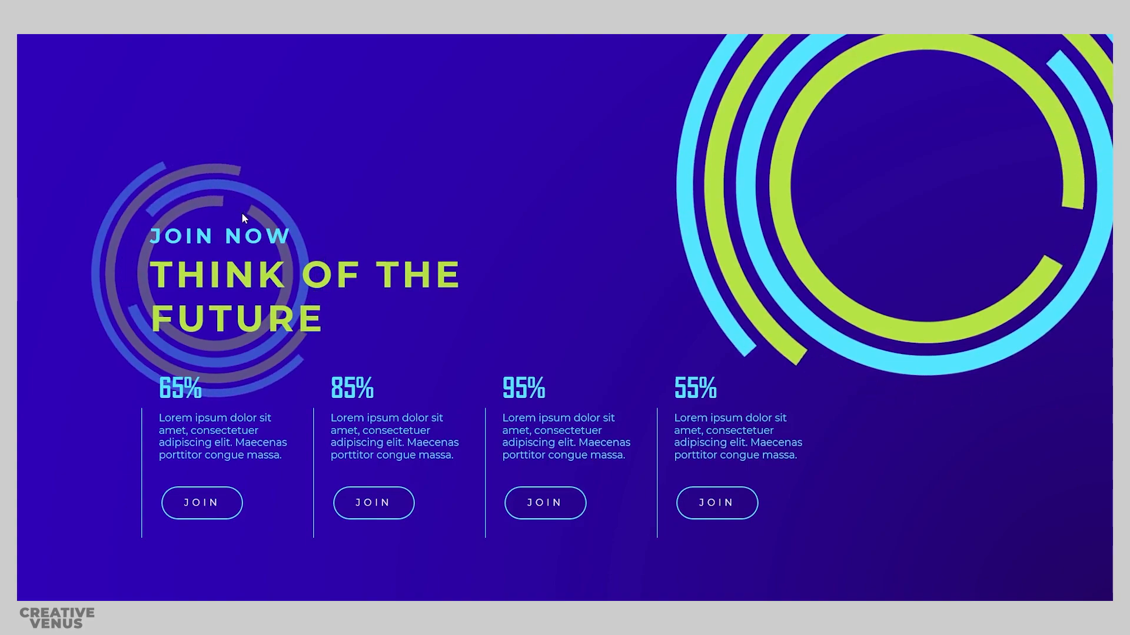
key(Escape)
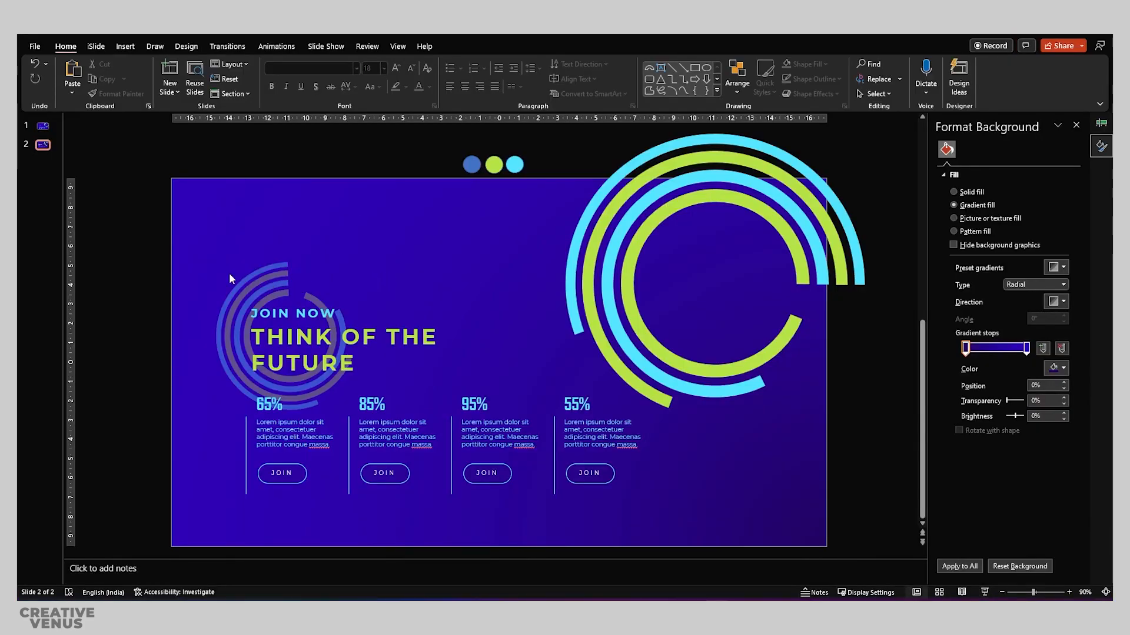
Copy and paste the four small faded rings and move the new set to the slide's upper-left corner.
click(259, 273)
shift+click(264, 279)
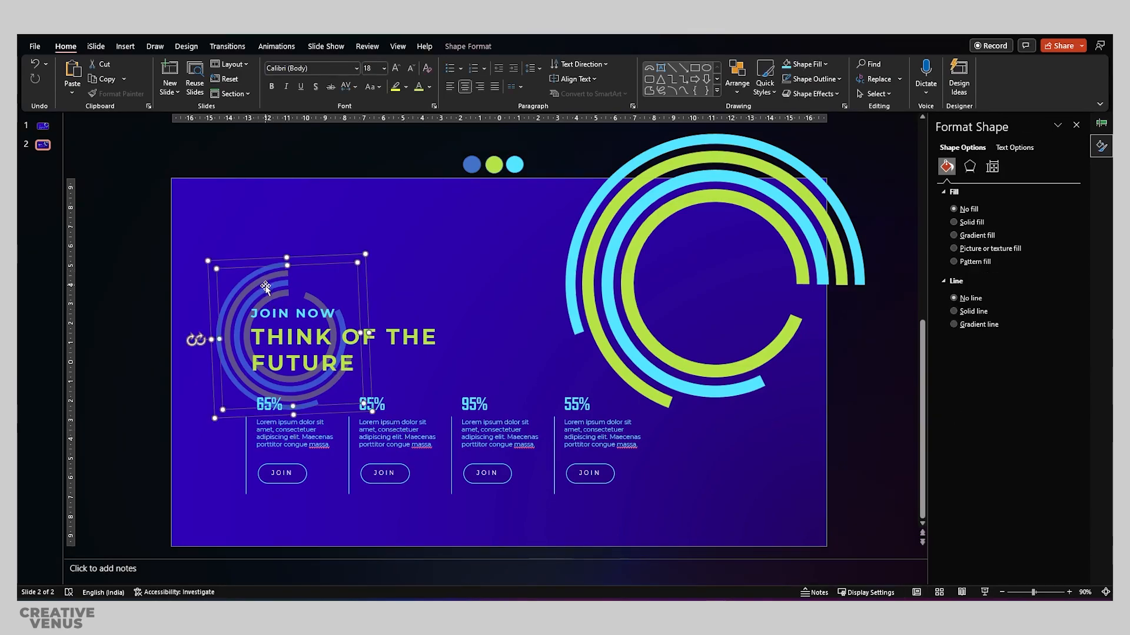
shift+click(265, 290)
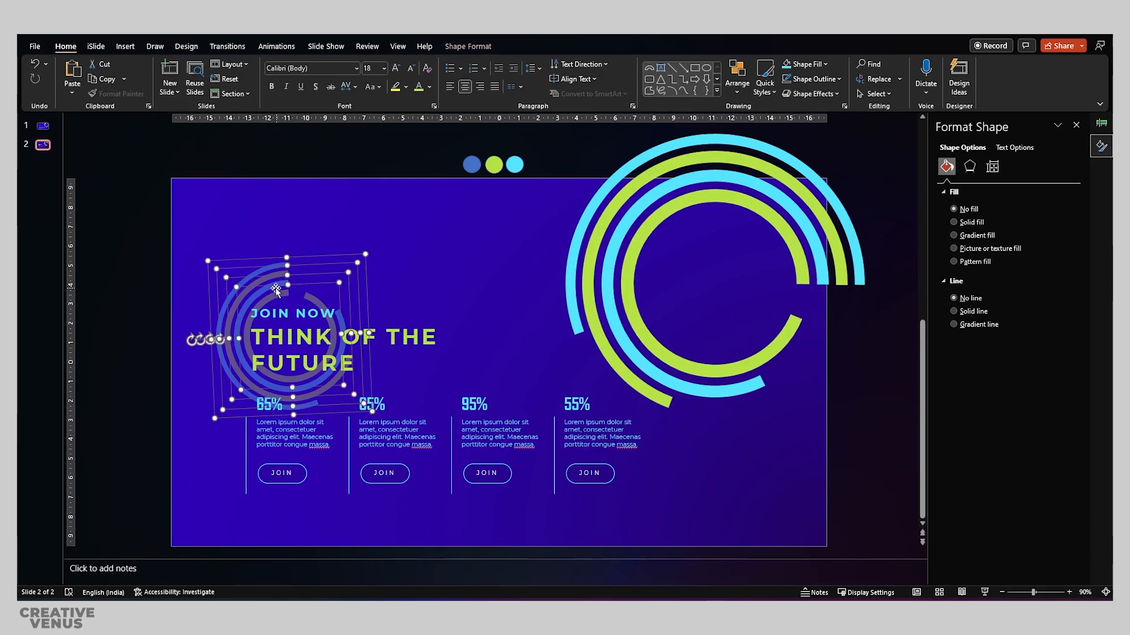
drag(275, 288, 243, 255)
key(ctrl+z)
key(ctrl+v)
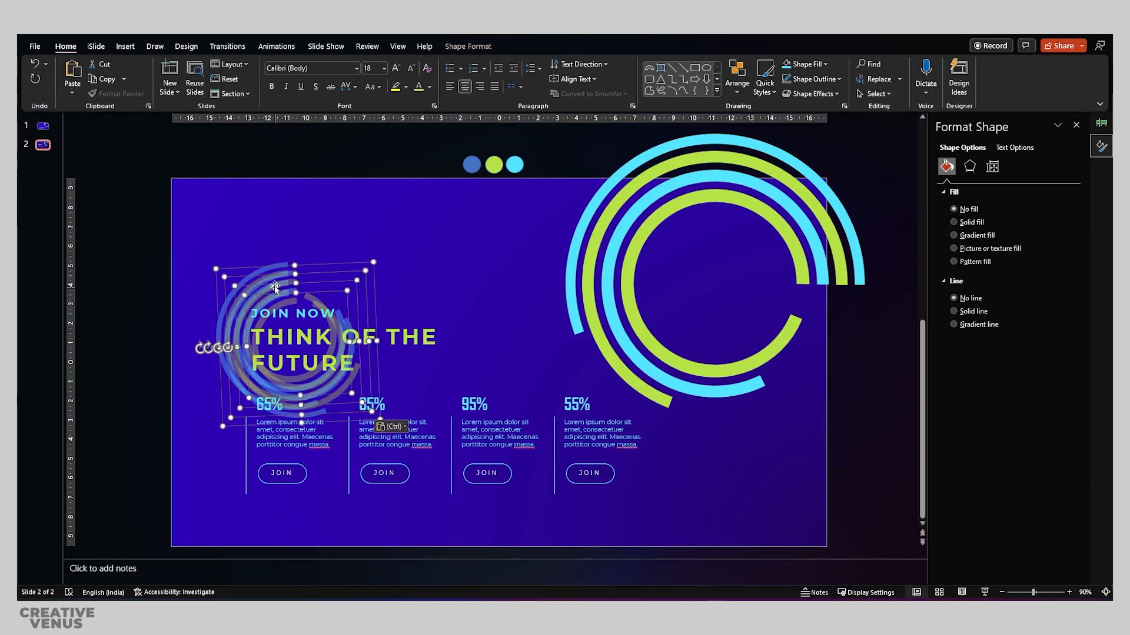
drag(267, 288, 206, 197)
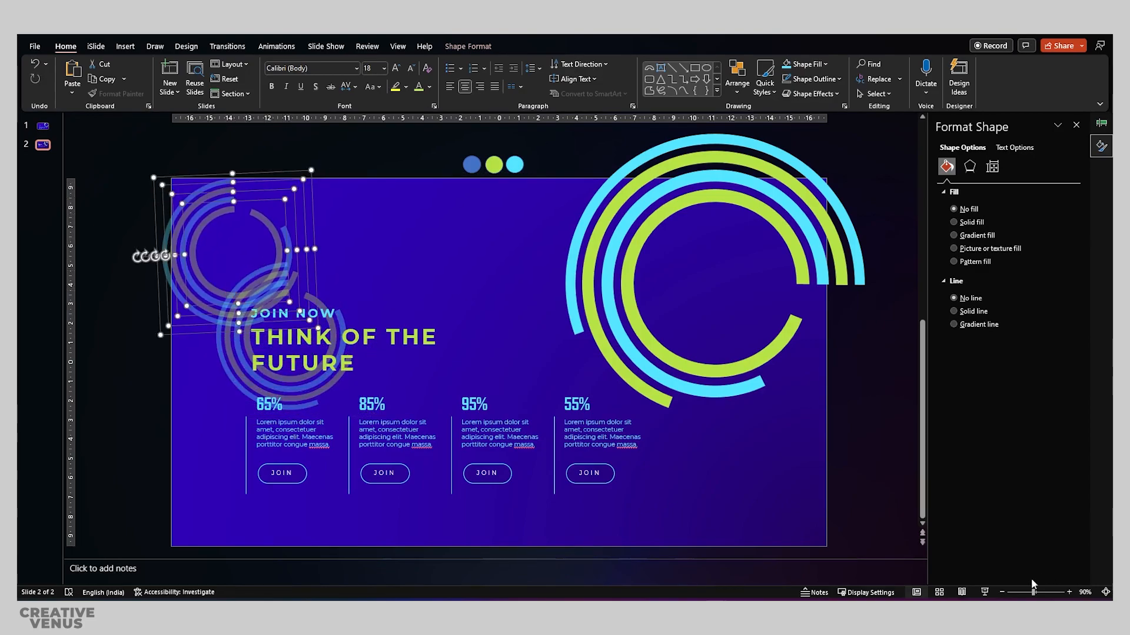
Enlarge the pasted faded rings proportionally until they extend well beyond the slide's left, upper and lower edges.
click(1002, 592)
click(1002, 591)
click(1002, 591)
click(1002, 591)
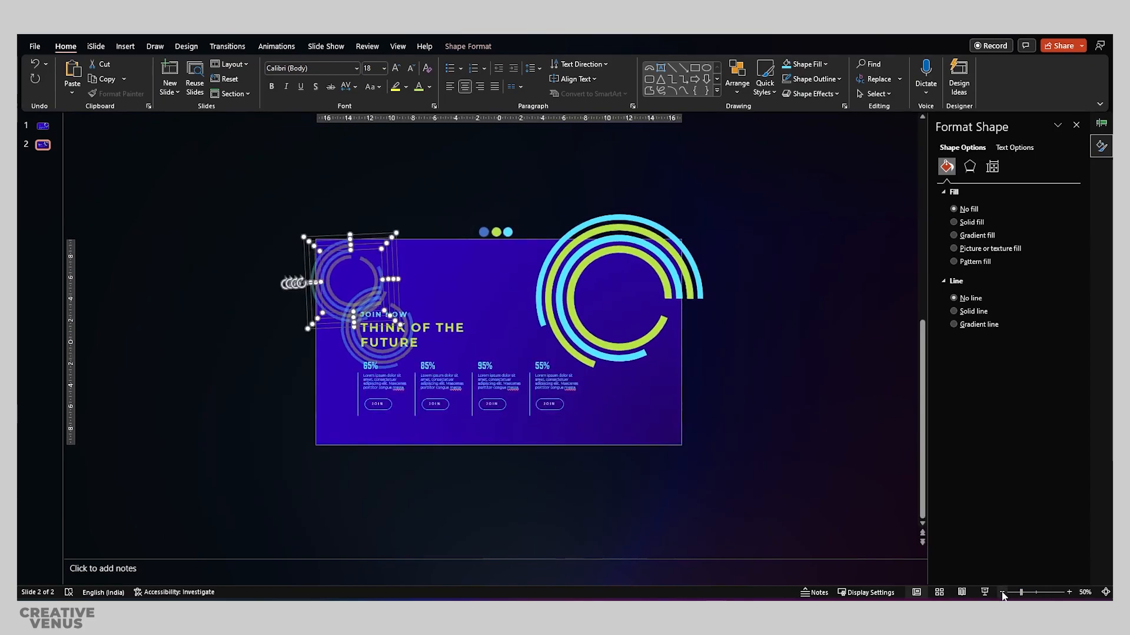
click(1002, 591)
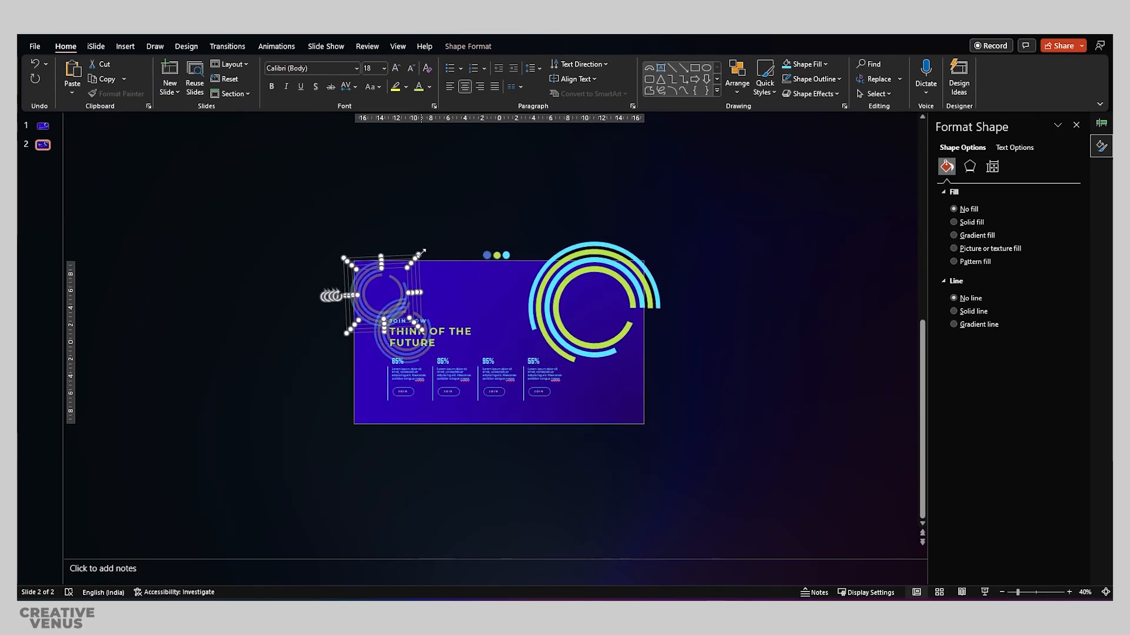
drag(421, 253, 515, 175)
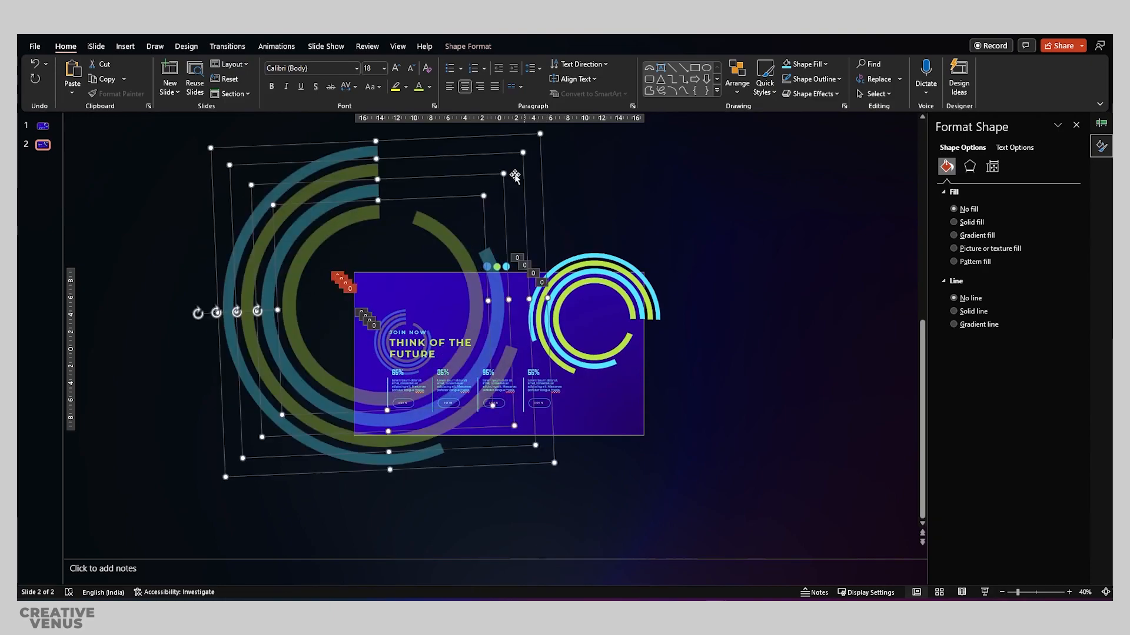
Shift the enlarged faded rings slightly right and down over the slide and preview the slide show.
drag(456, 248, 495, 261)
right_click(471, 240)
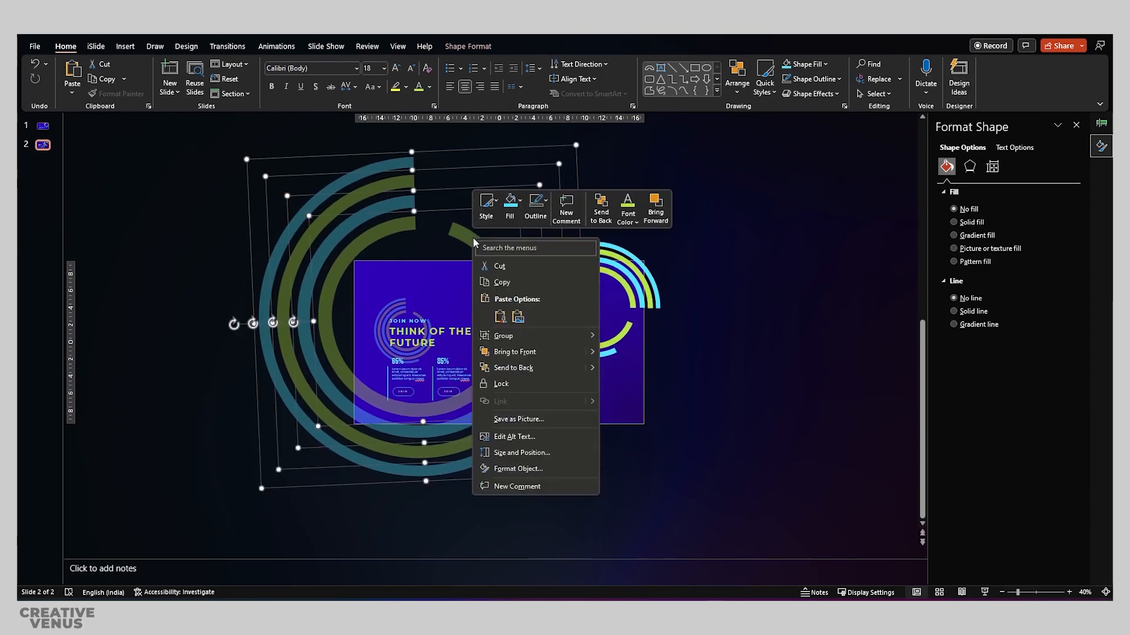
key(Escape)
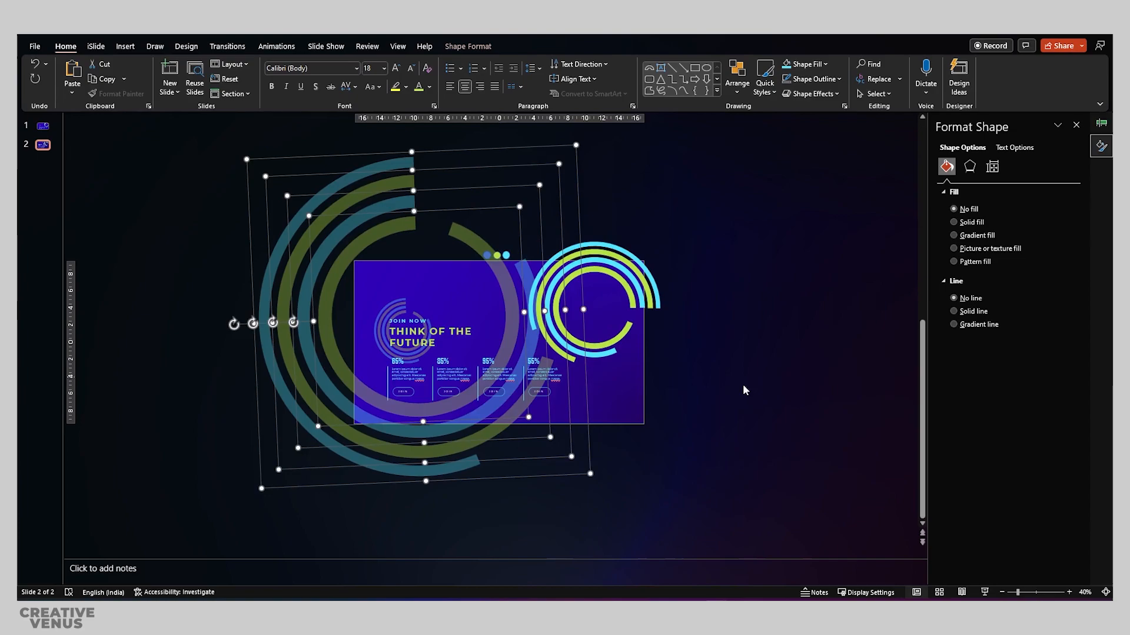
click(986, 593)
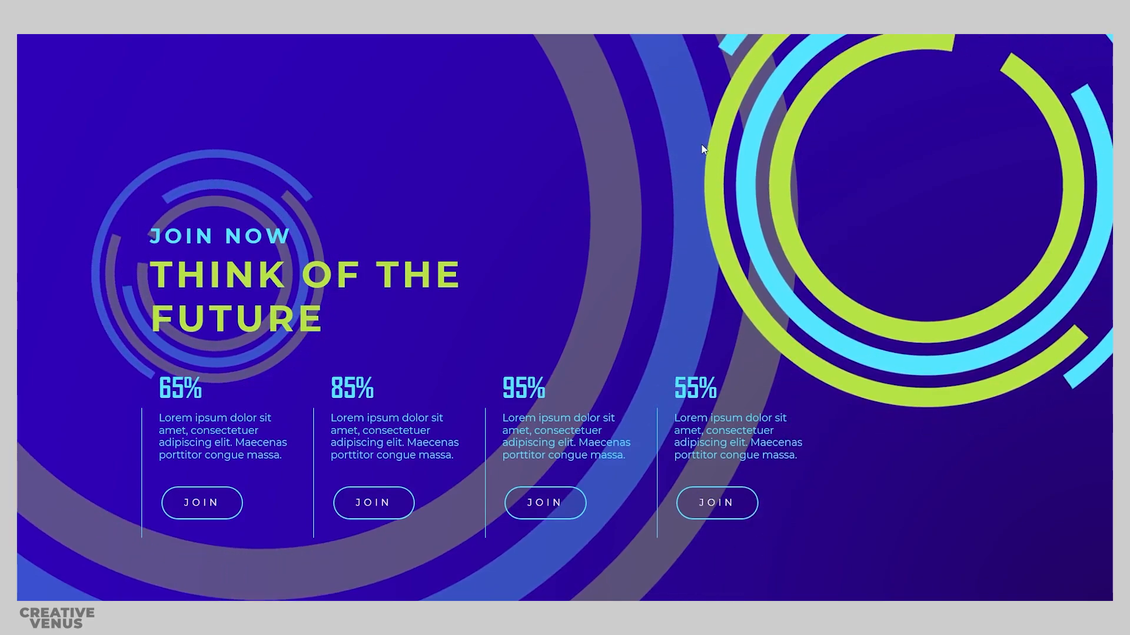
key(Escape)
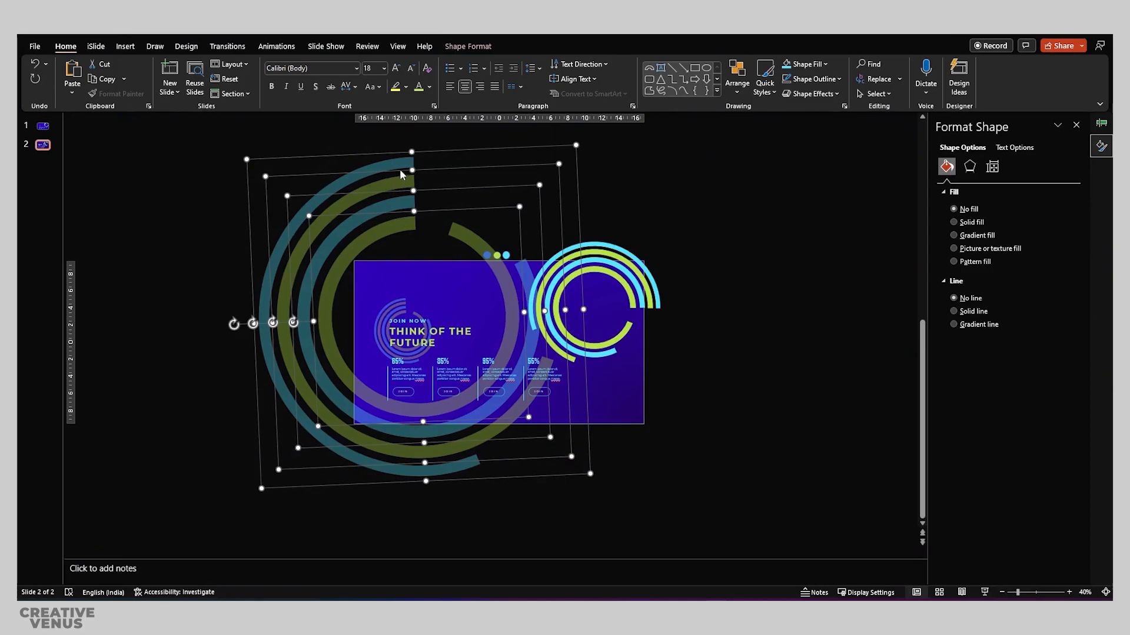
Set the fill transparency of the four large faded arcs to 75% and preview the slide show.
click(381, 167)
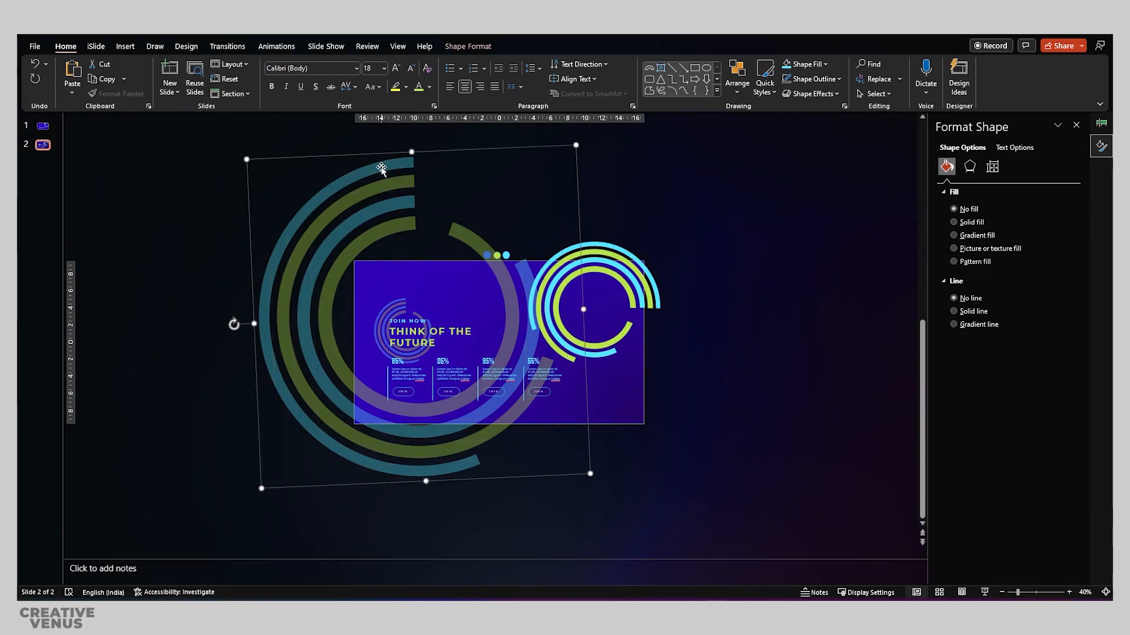
click(382, 169)
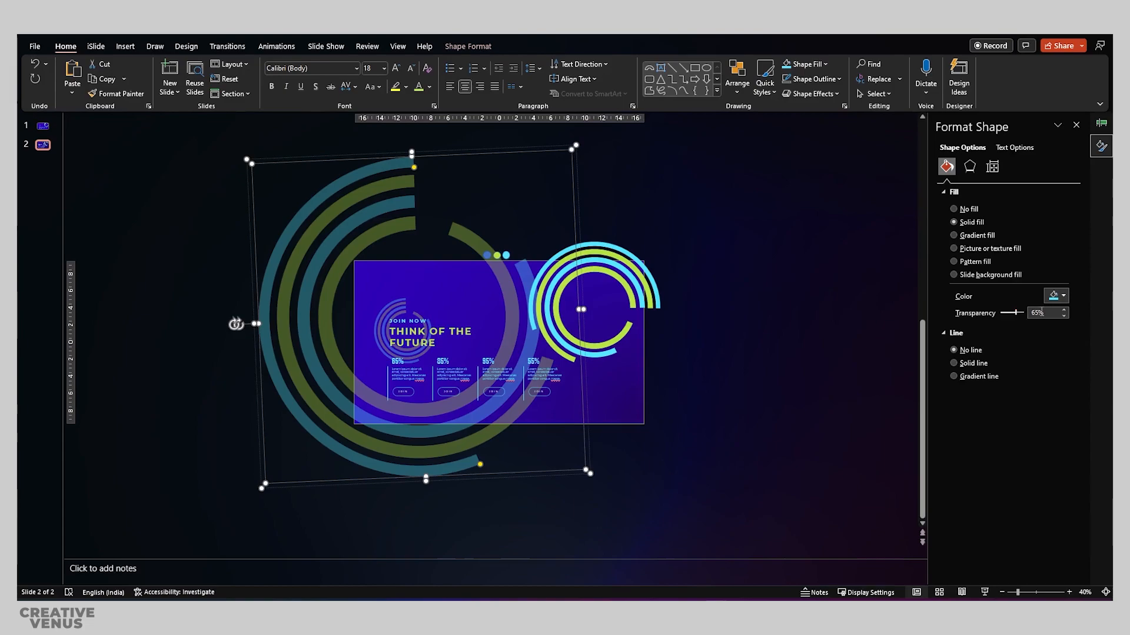
click(1065, 312)
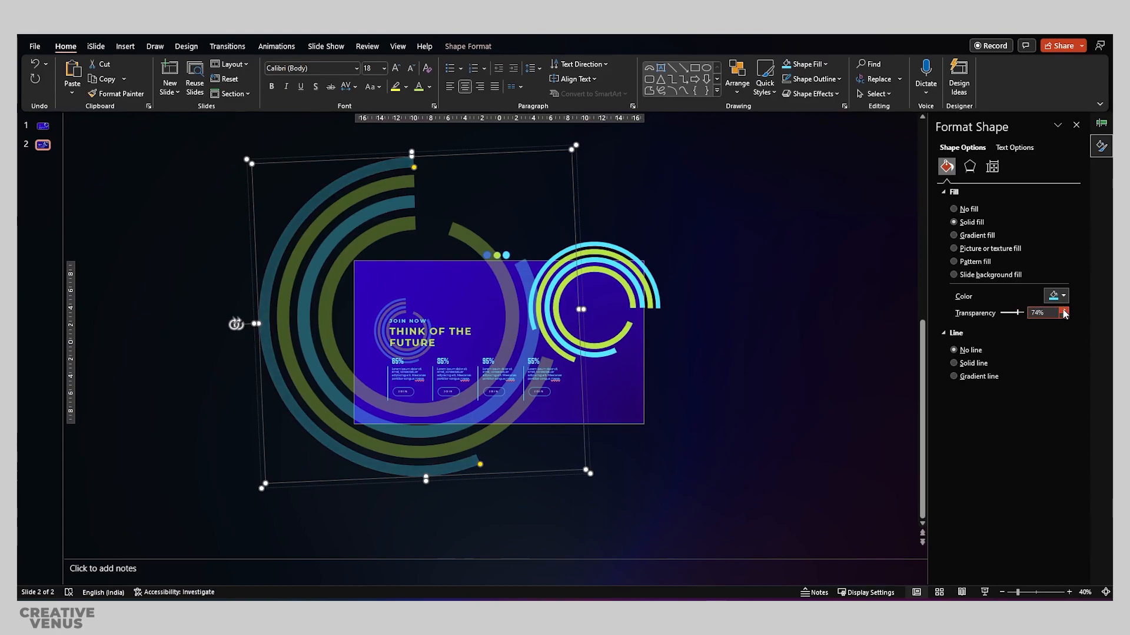
click(341, 204)
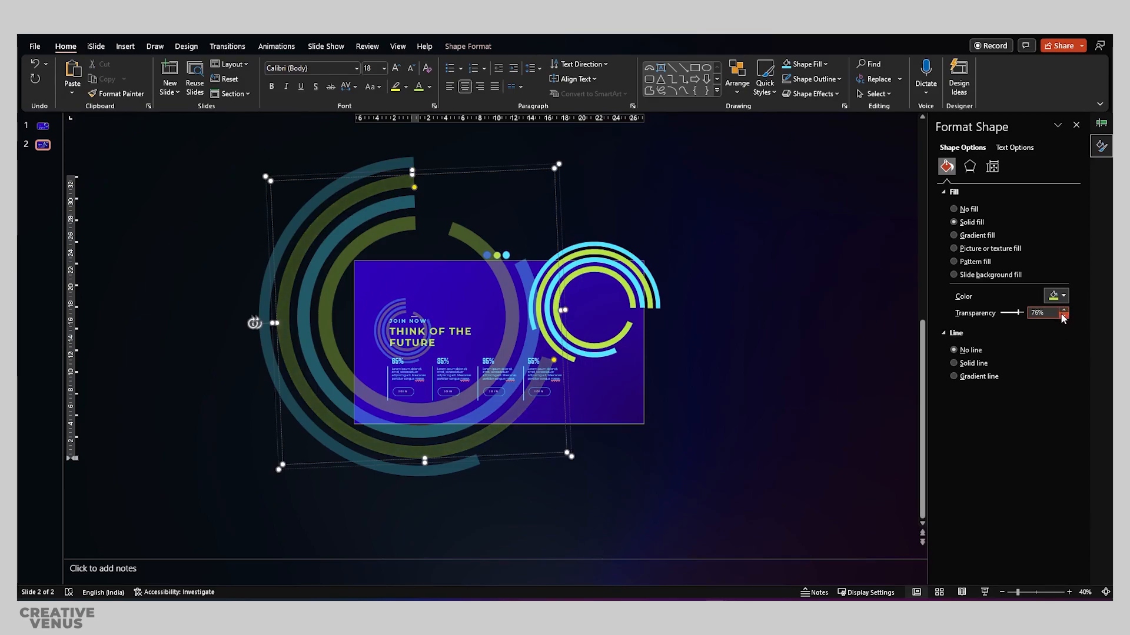
click(389, 211)
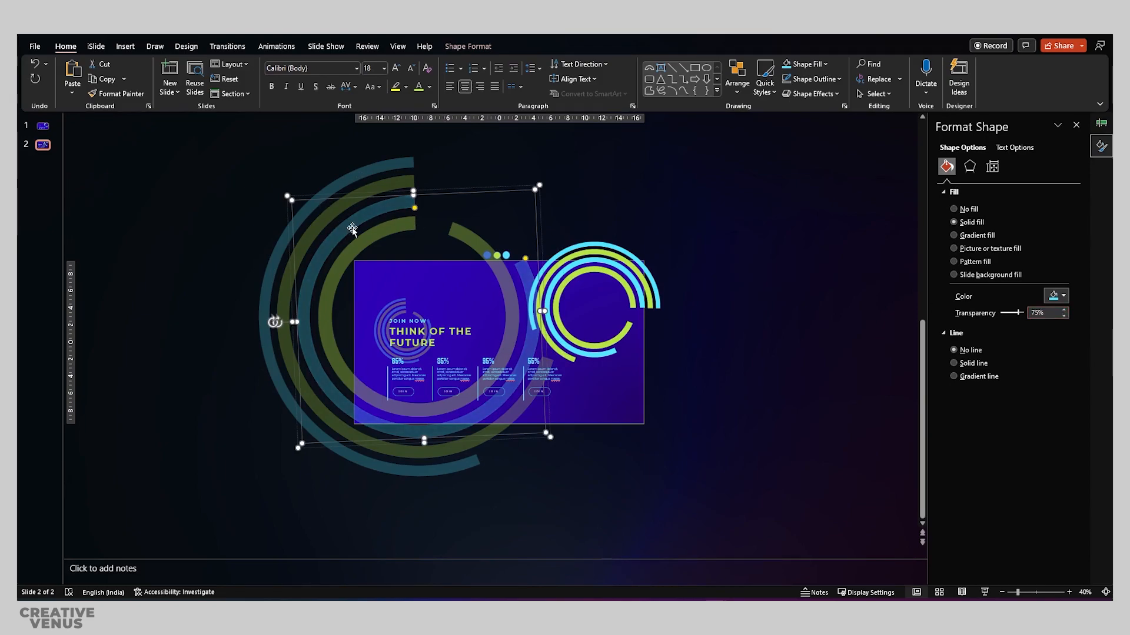
click(374, 244)
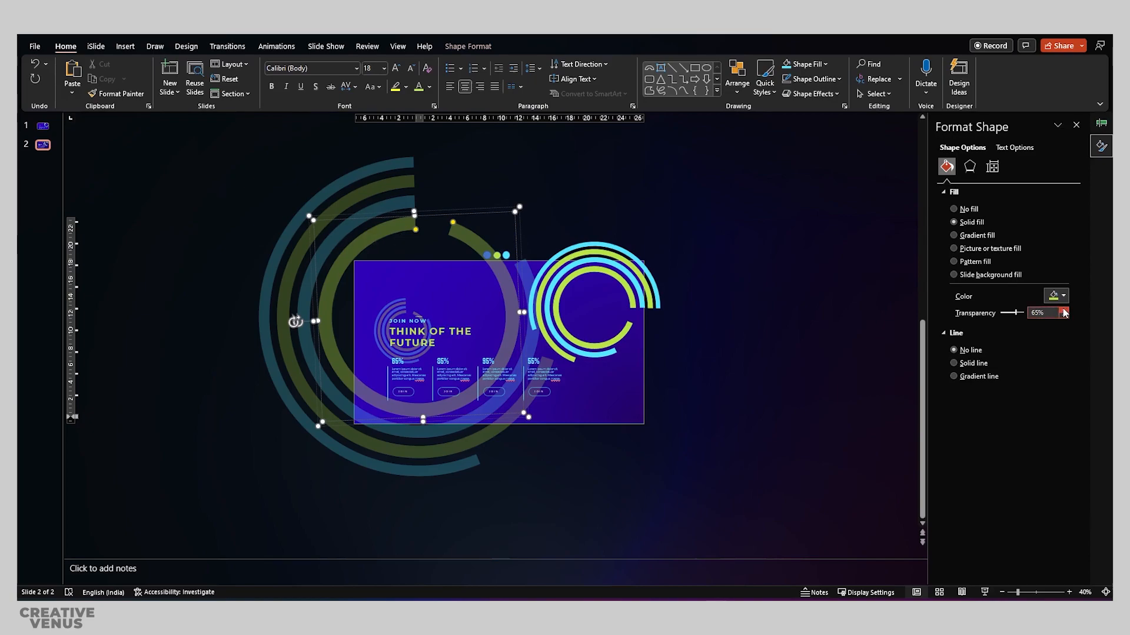
click(1065, 310)
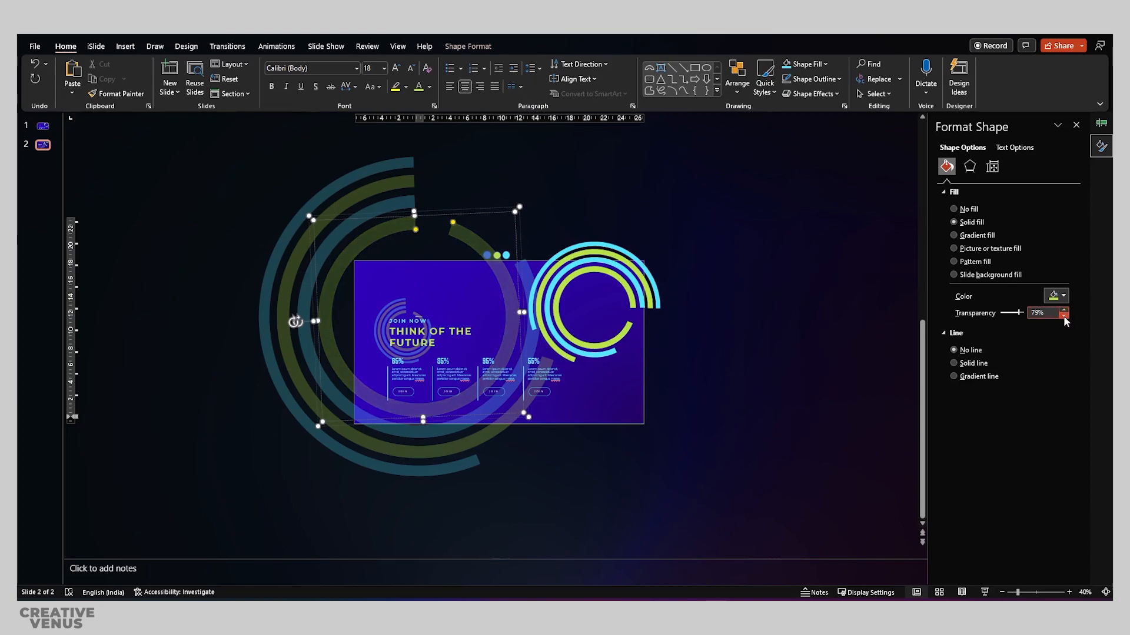
click(853, 362)
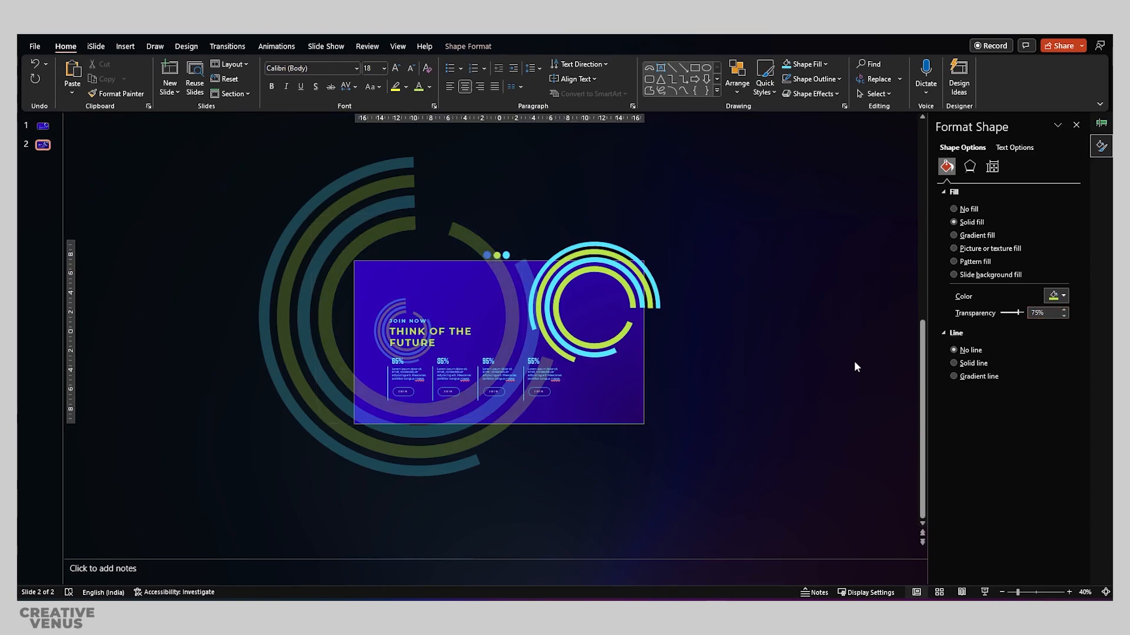
click(984, 593)
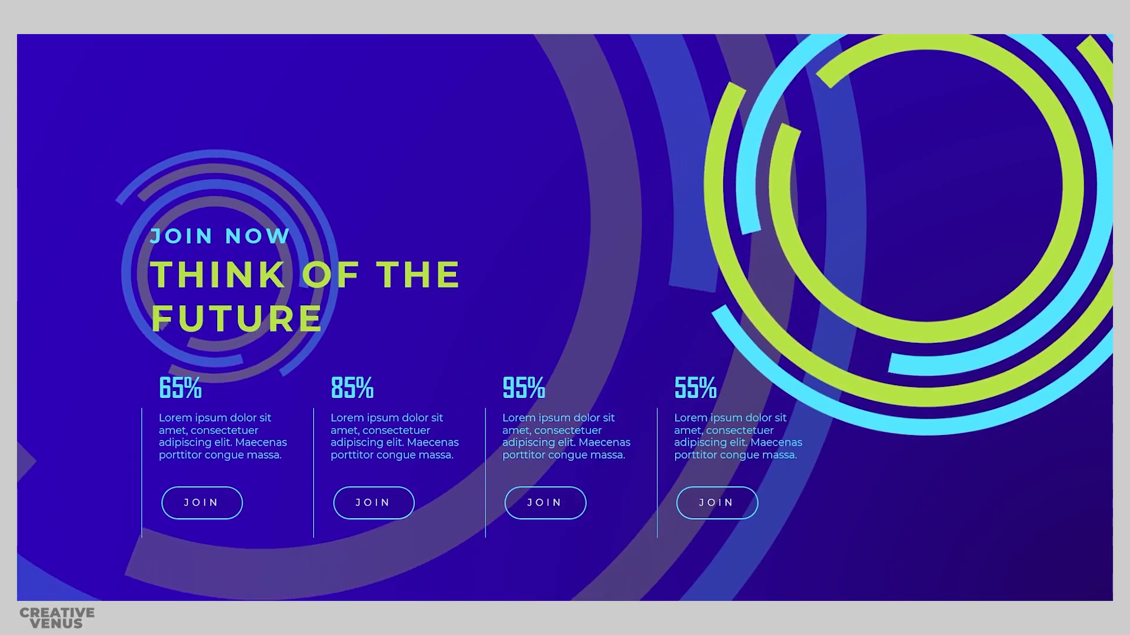
key(Escape)
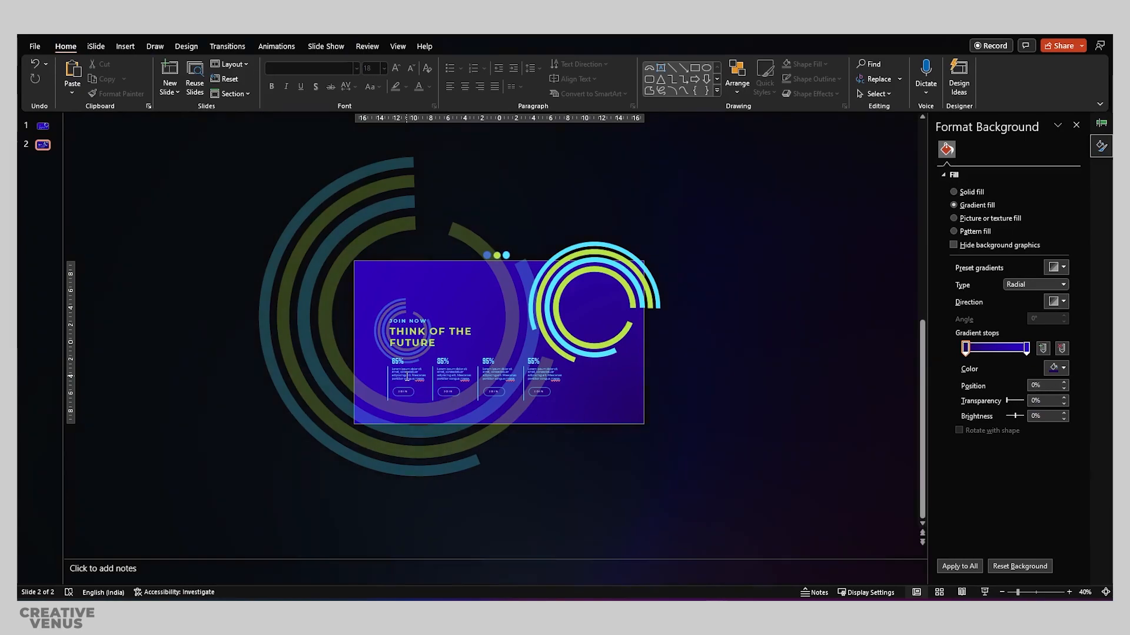
Select the four percentage blocks and add a Fly In entrance animation to them.
click(420, 373)
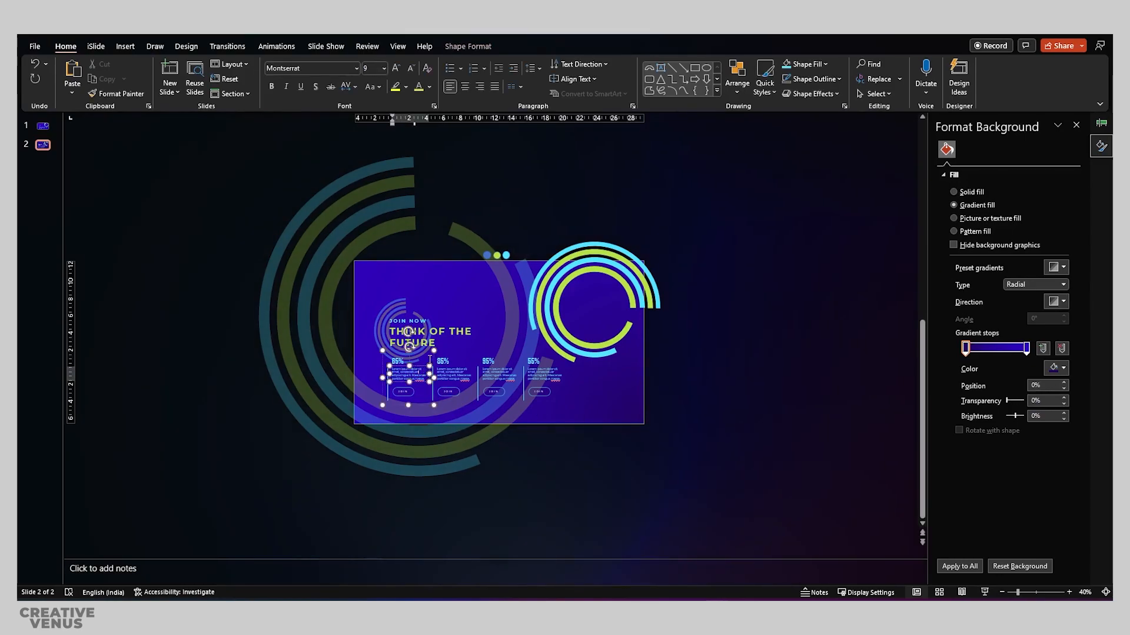
shift+click(459, 370)
shift+click(498, 371)
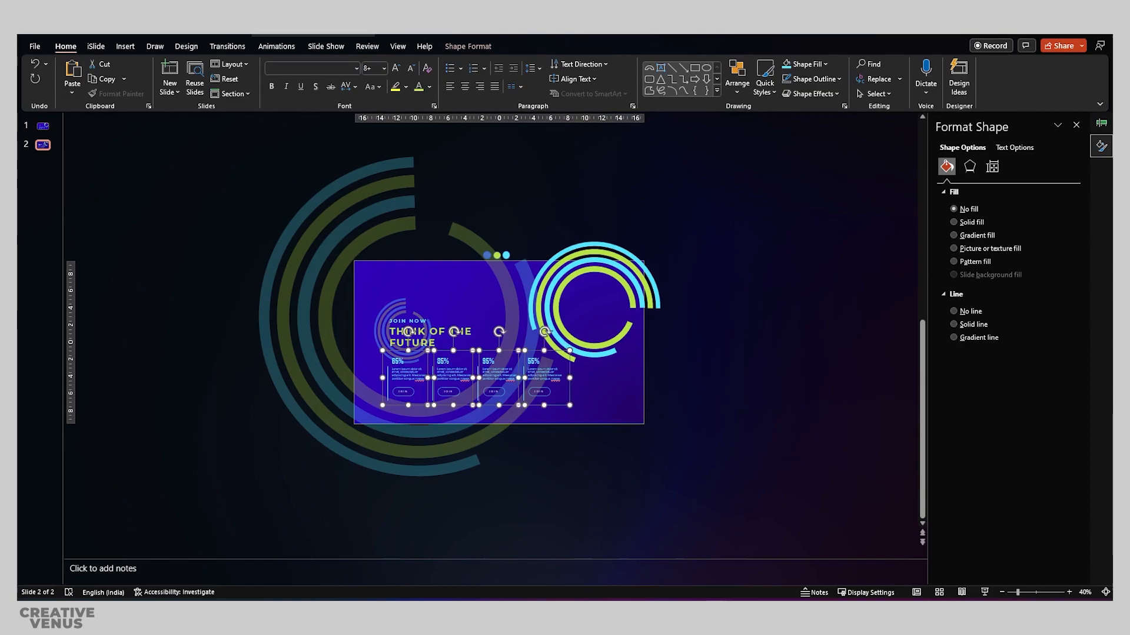
click(276, 45)
click(793, 86)
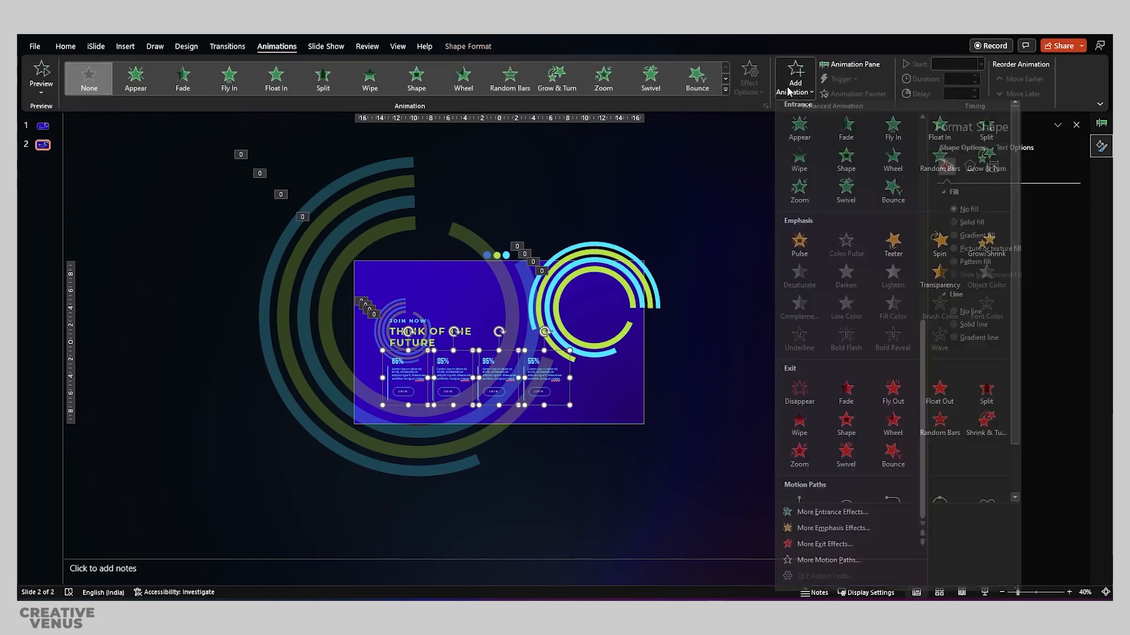
click(893, 125)
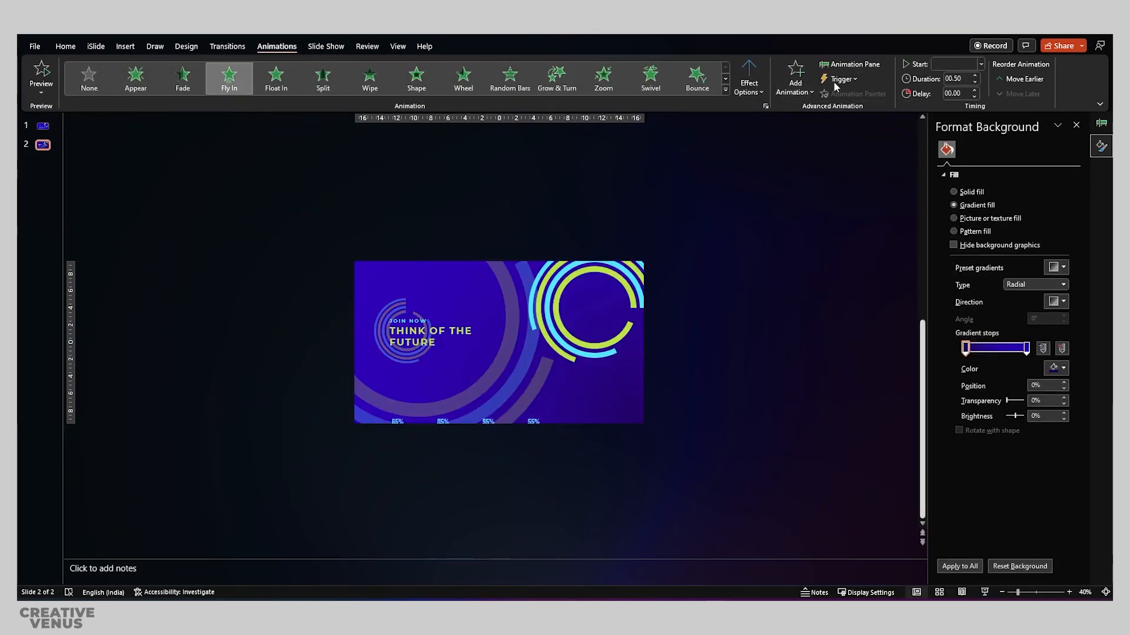
Set the four Fly In animations to start With Previous with a duration of 1.50 seconds.
click(851, 64)
click(980, 64)
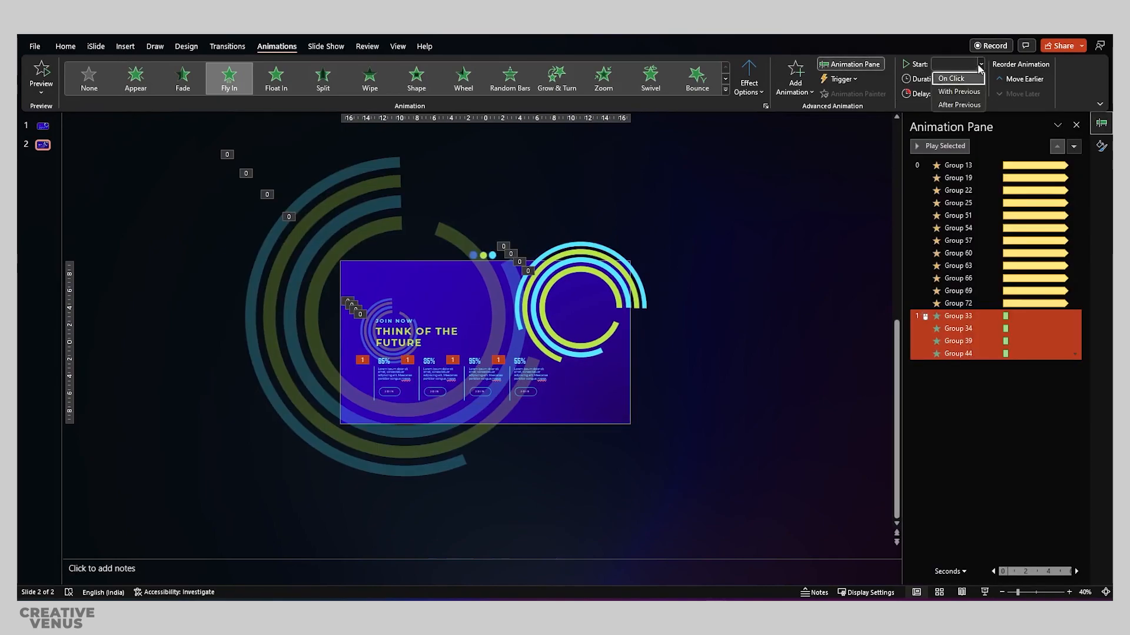
click(959, 93)
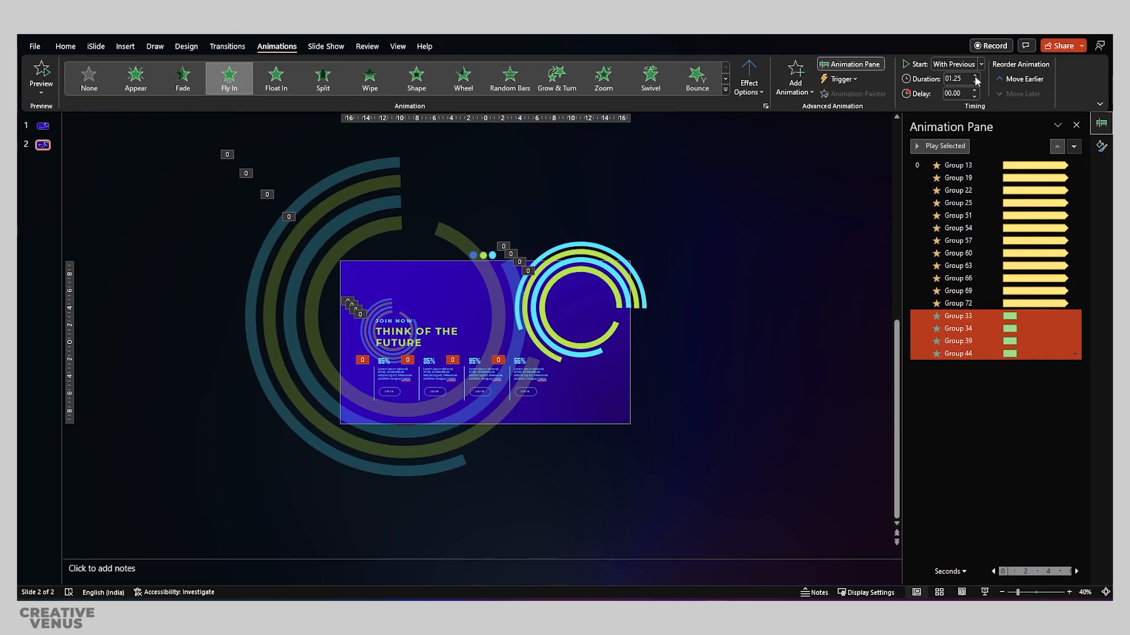
Give the four Fly In animations a smooth end of 1.5 seconds.
click(1074, 316)
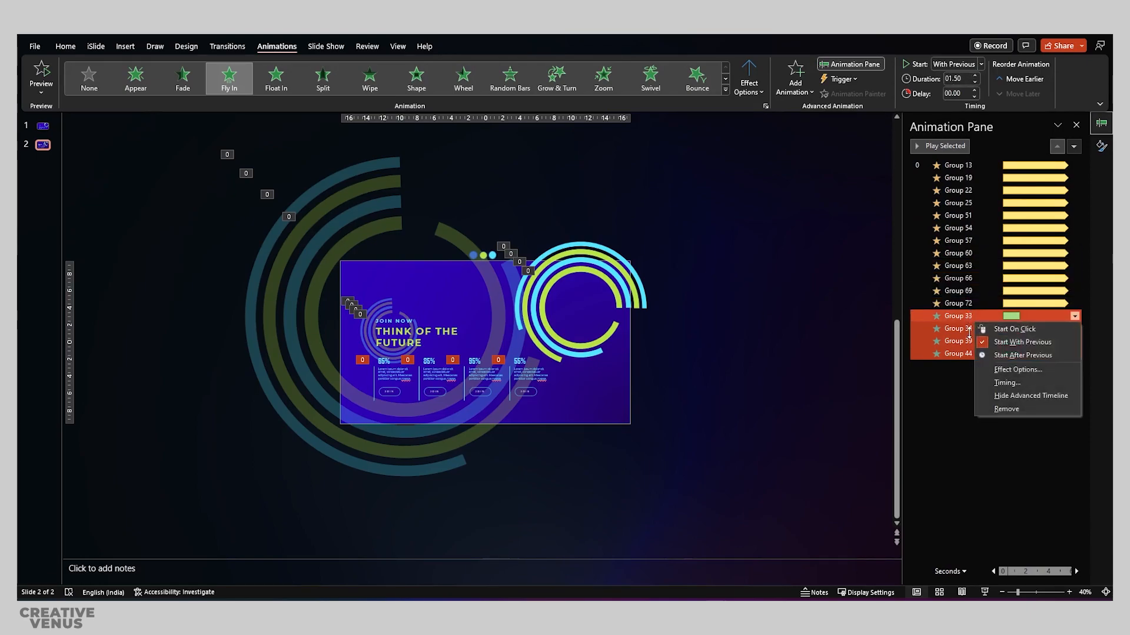
click(995, 370)
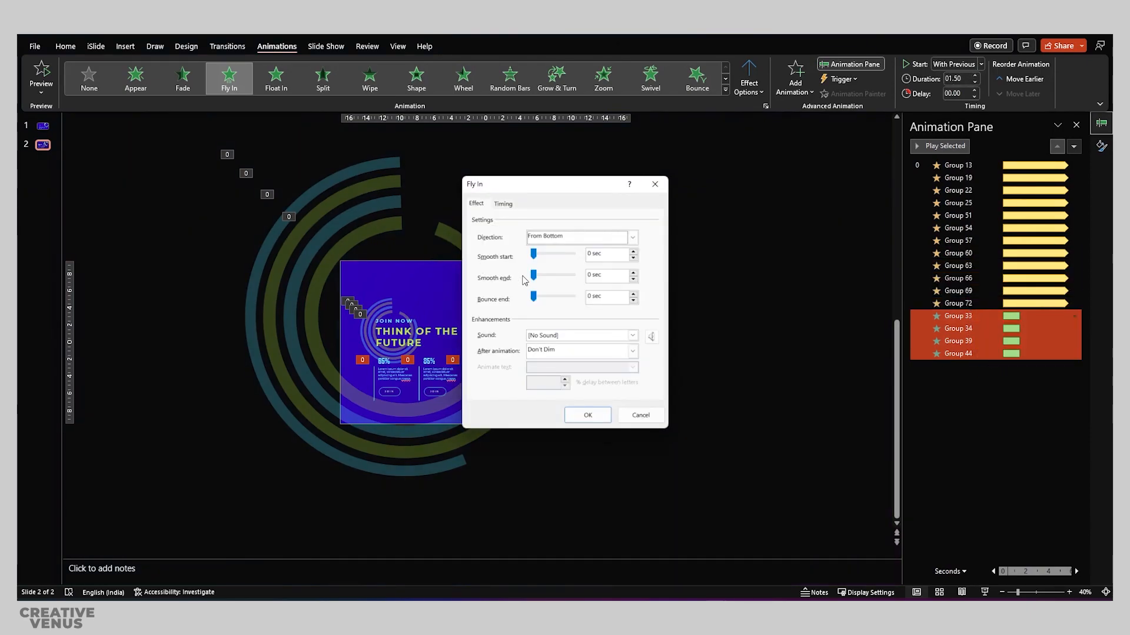
drag(535, 281, 587, 287)
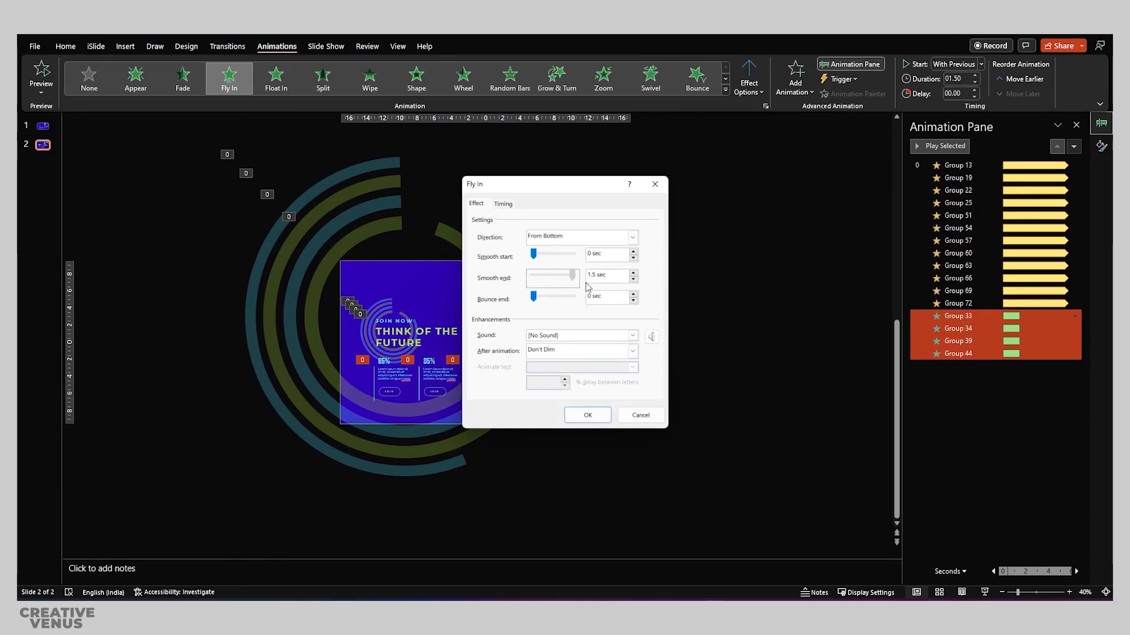
click(588, 415)
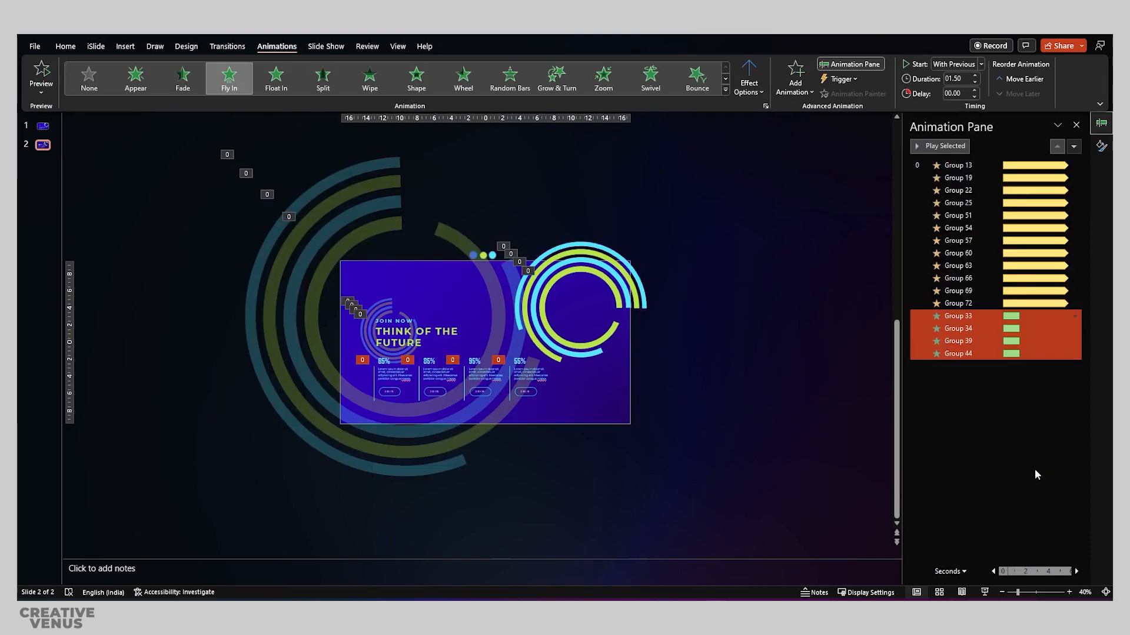
Stagger the second to fourth blocks' Fly In delays at 0.25, 0.50 and 0.75 seconds and preview the slide show.
ctrl+click(976, 319)
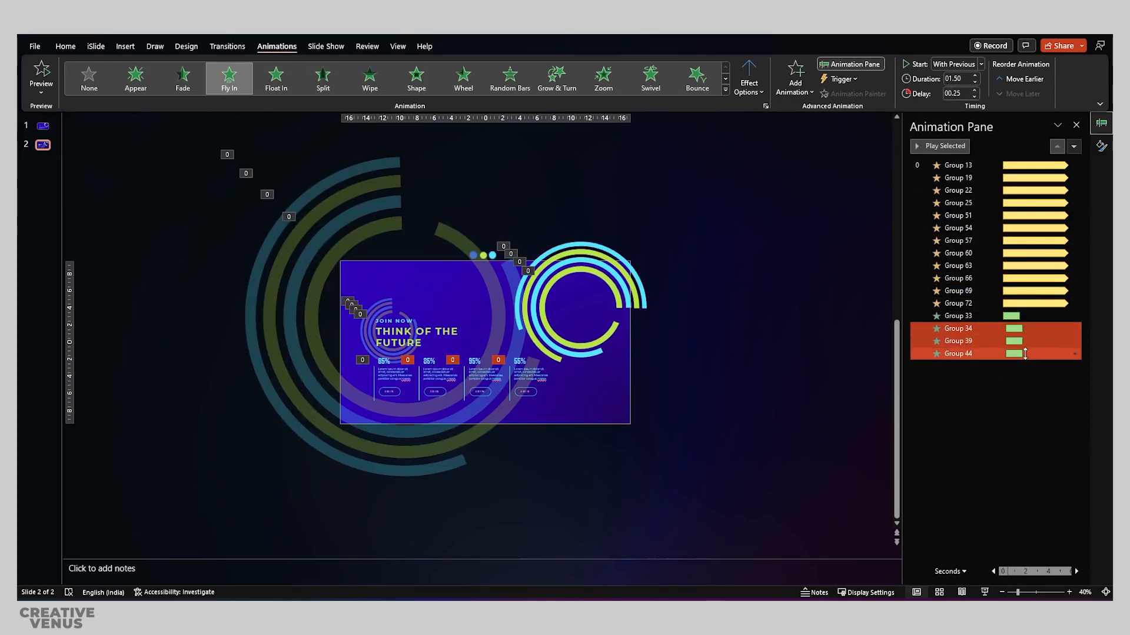
ctrl+click(985, 330)
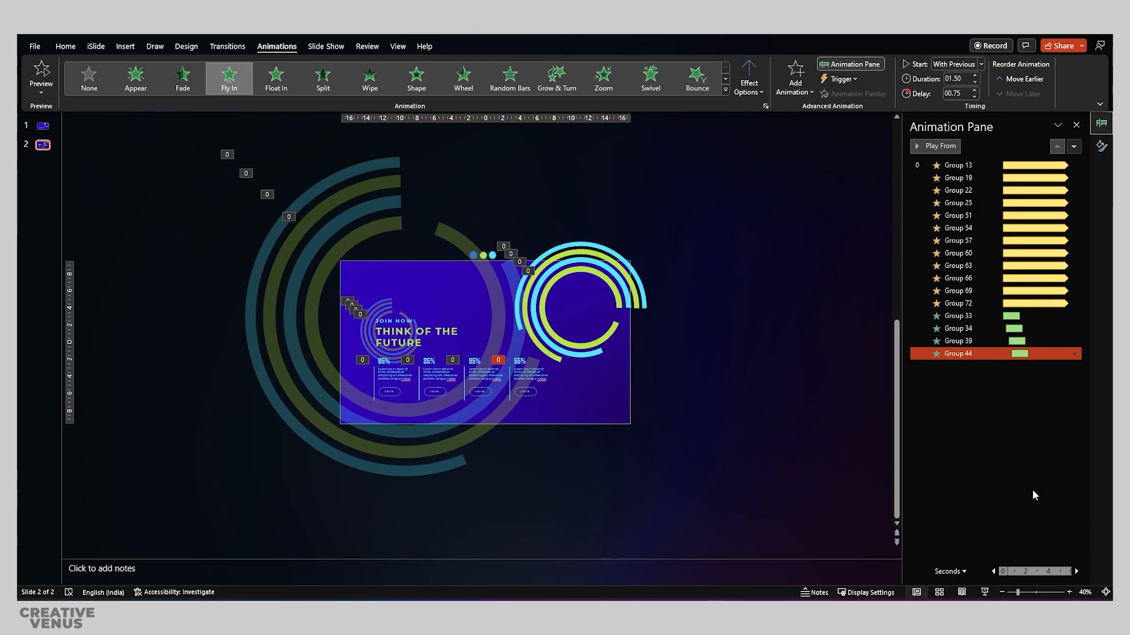
click(985, 592)
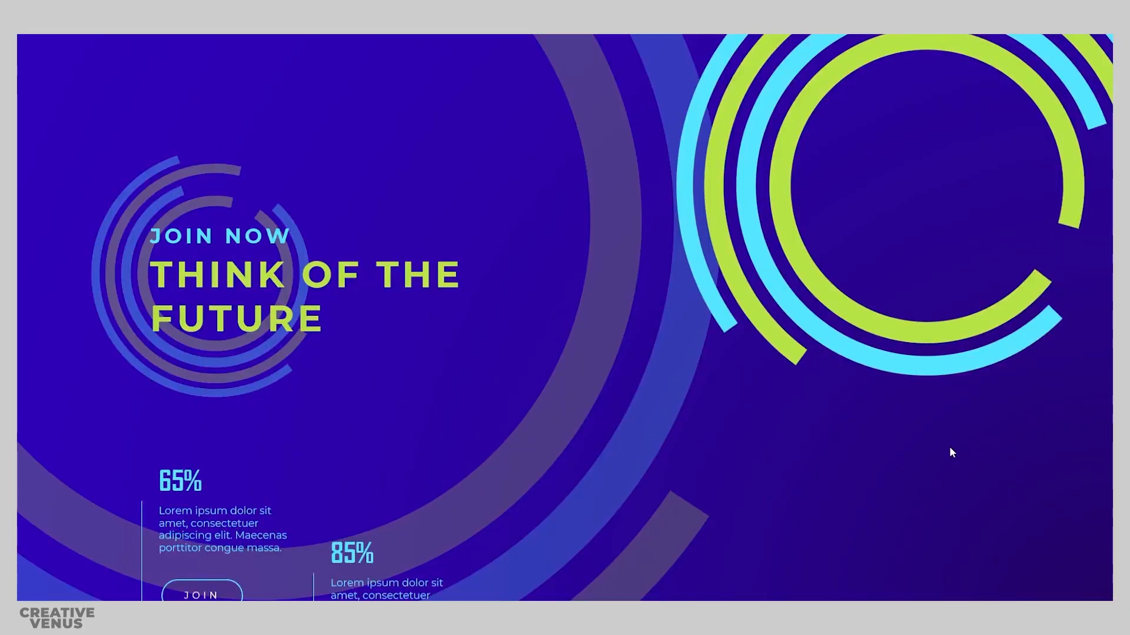
key(Escape)
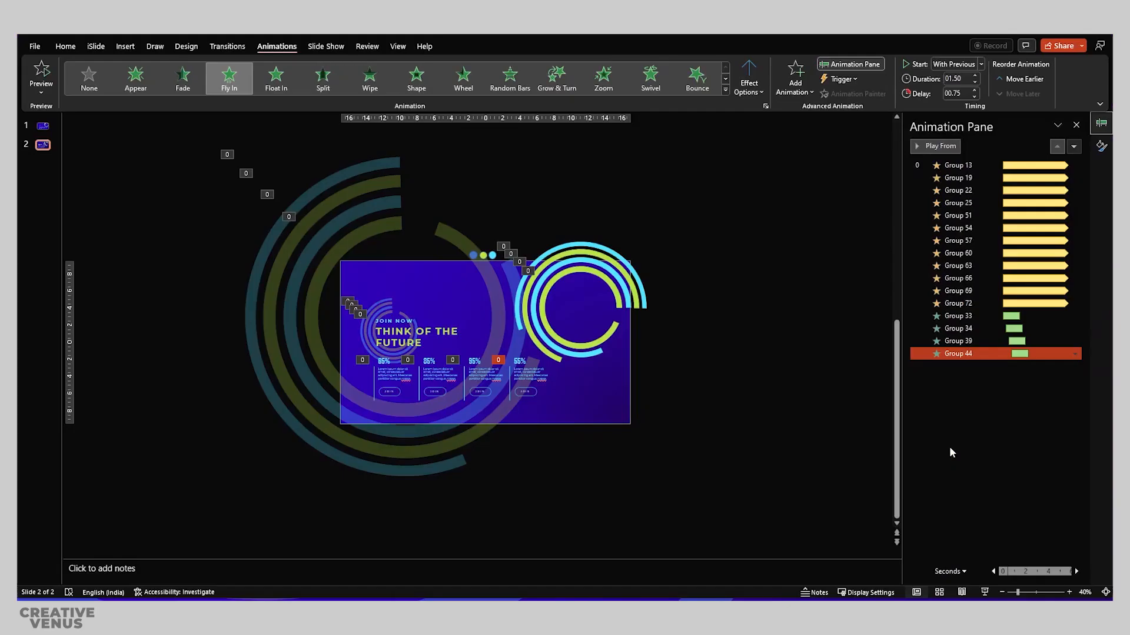
Set the four blocks' Fly In delays to 0.25, 0.50, 0.75 and 1.00 seconds and preview the slide show.
click(980, 316)
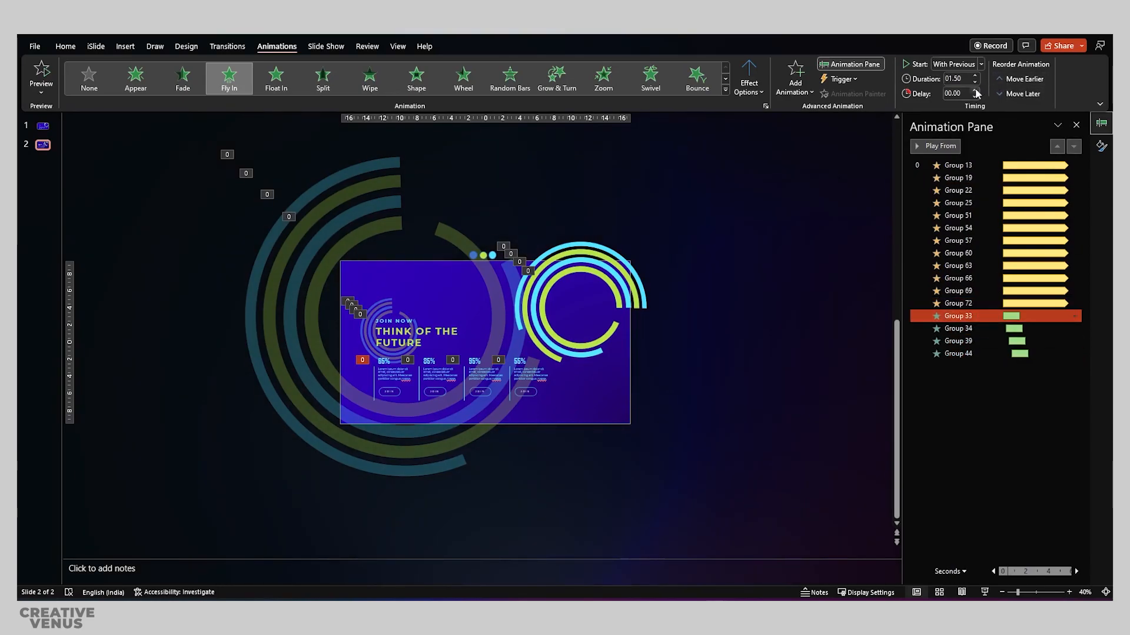
click(999, 330)
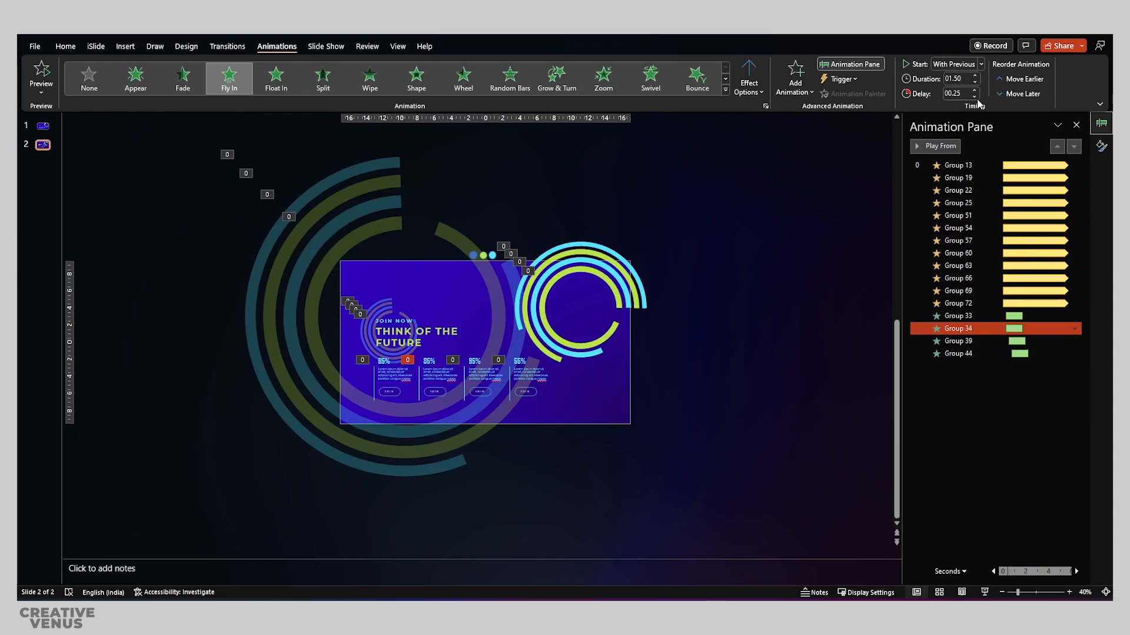
click(975, 90)
click(1000, 341)
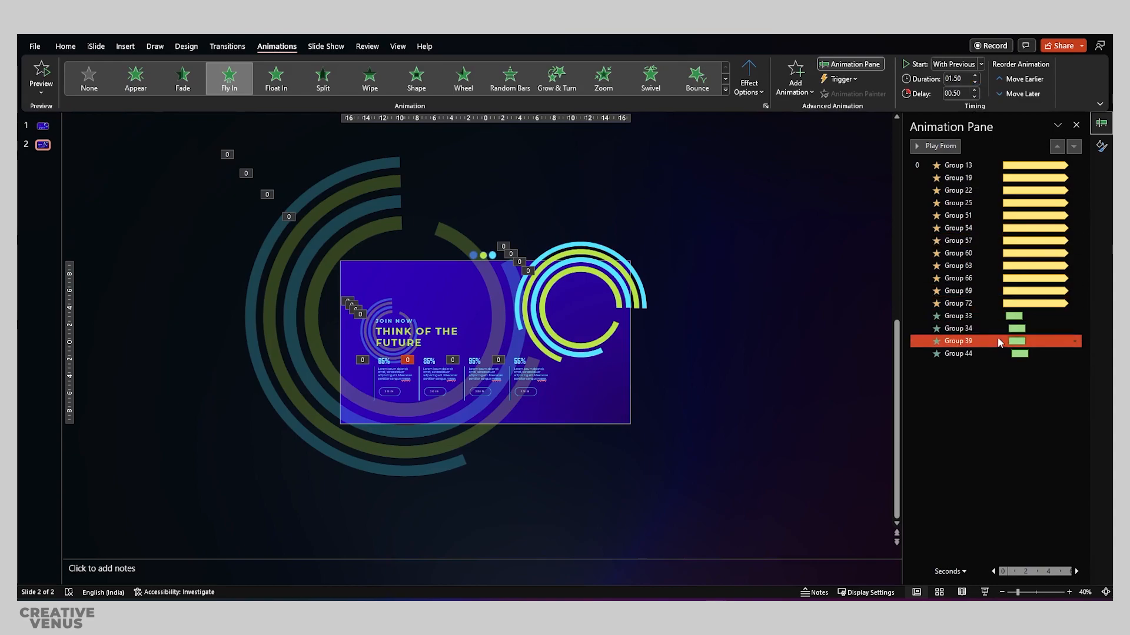
click(1000, 354)
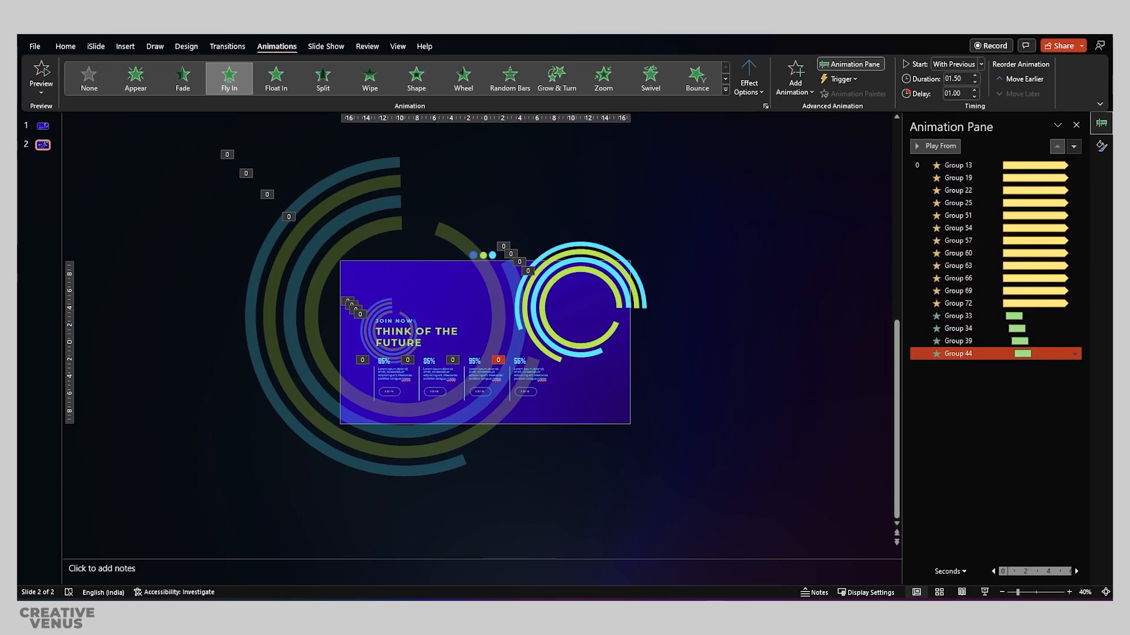
click(982, 592)
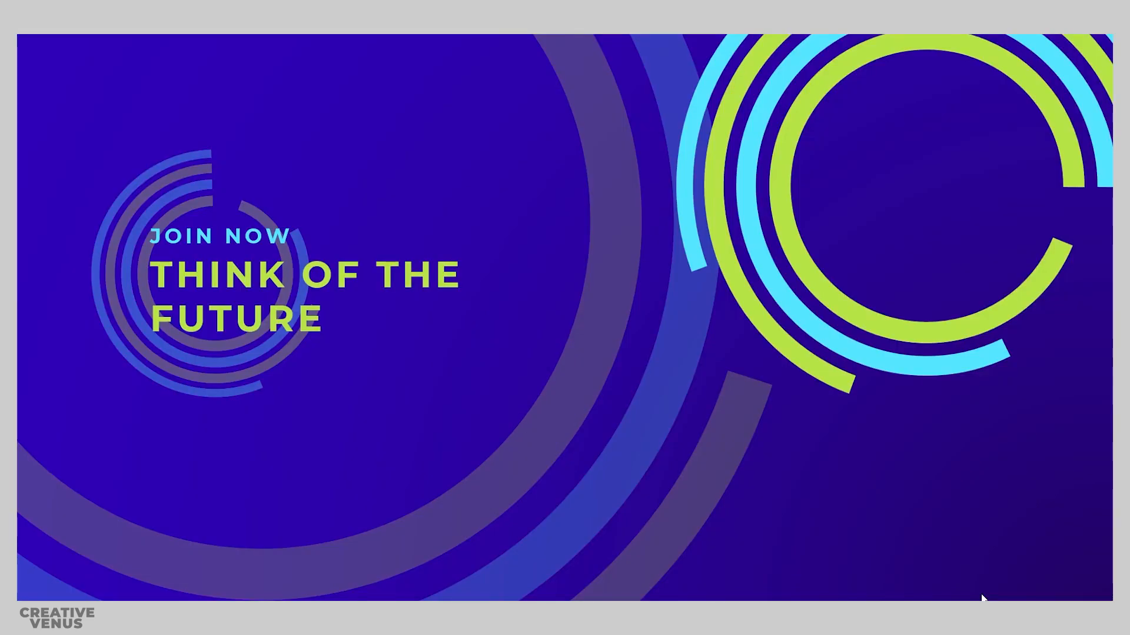
key(Escape)
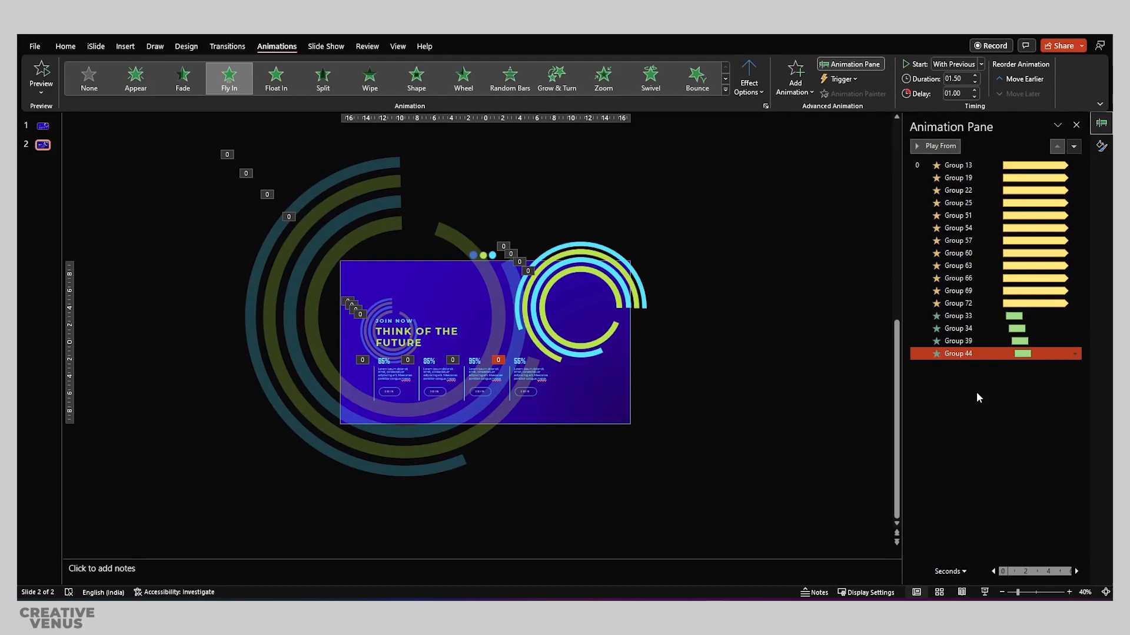
click(983, 593)
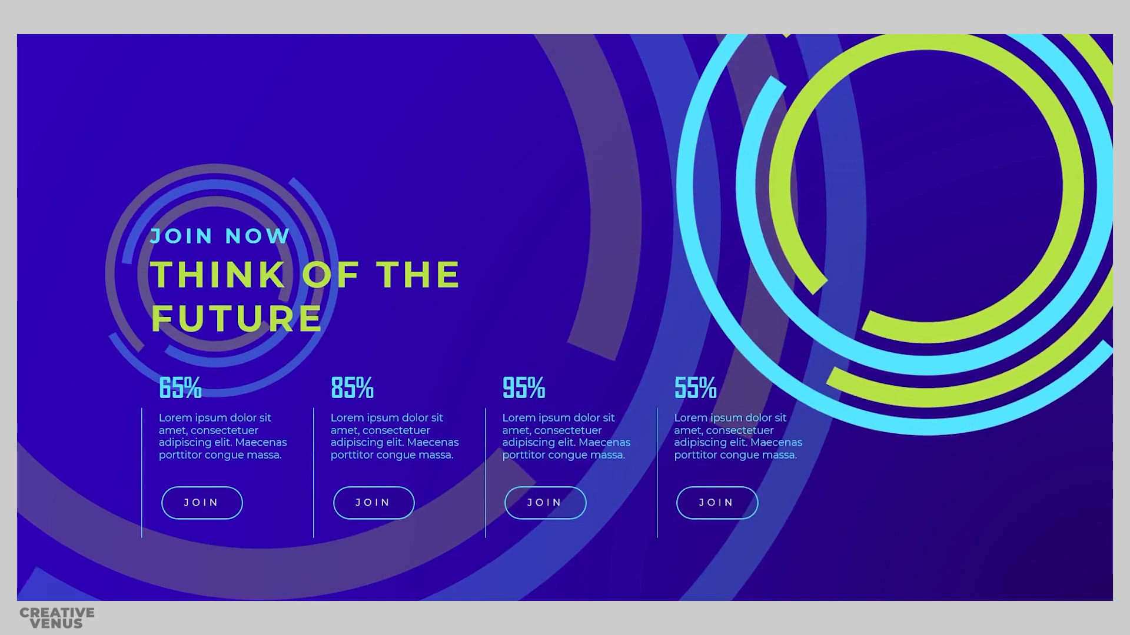
key(Escape)
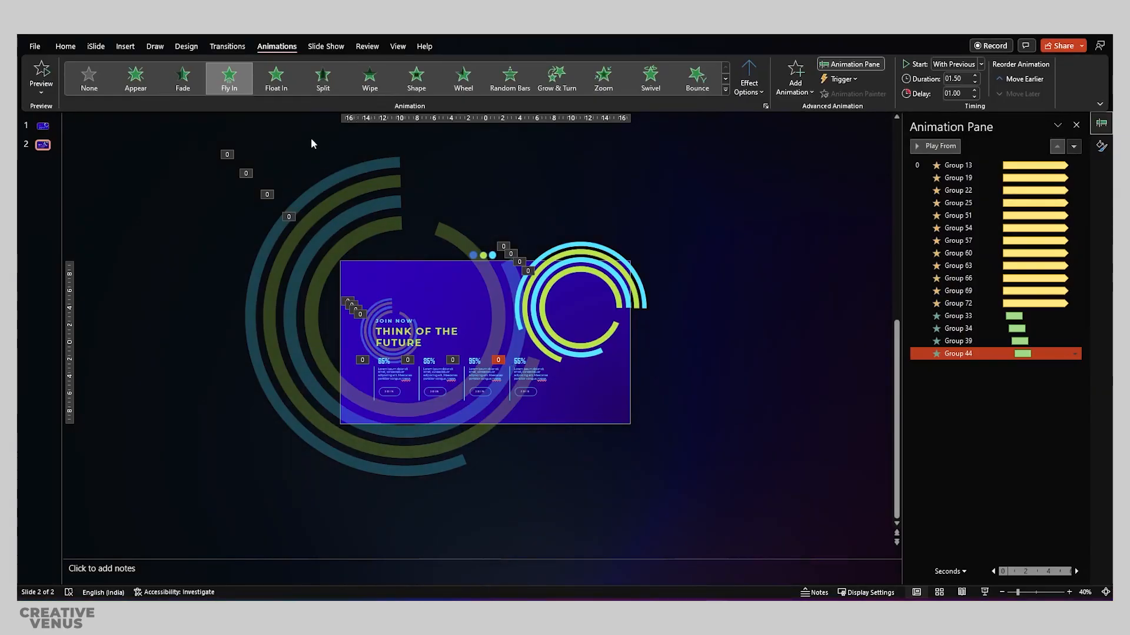
Add a text box reading "CREATIVE VENUS" above the headline and make its text white.
click(125, 47)
click(581, 85)
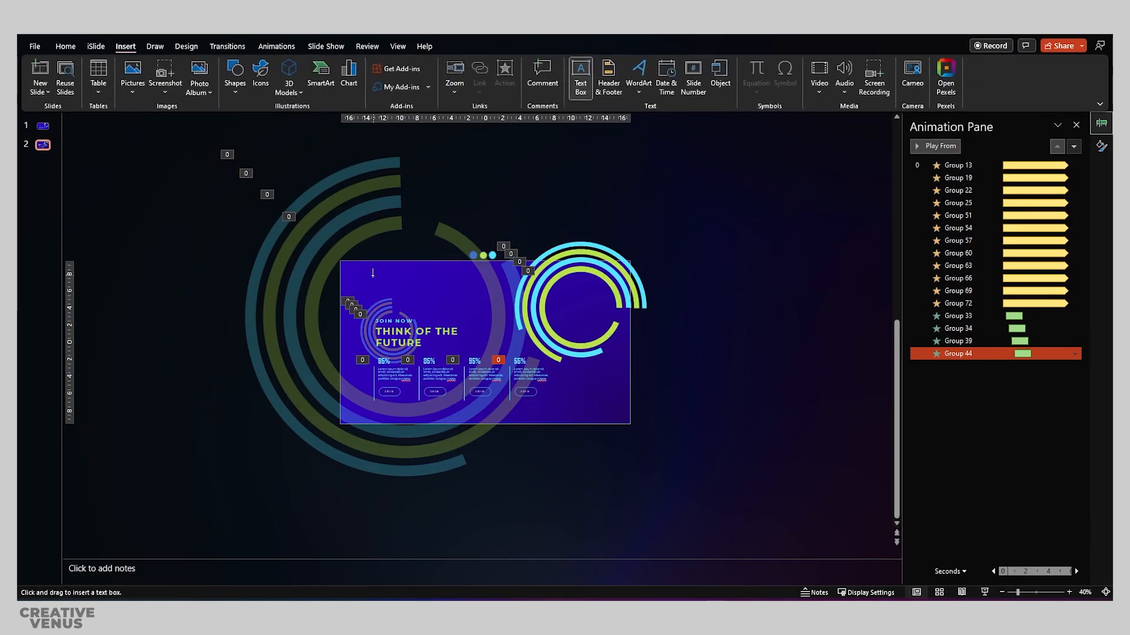
drag(370, 274, 468, 290)
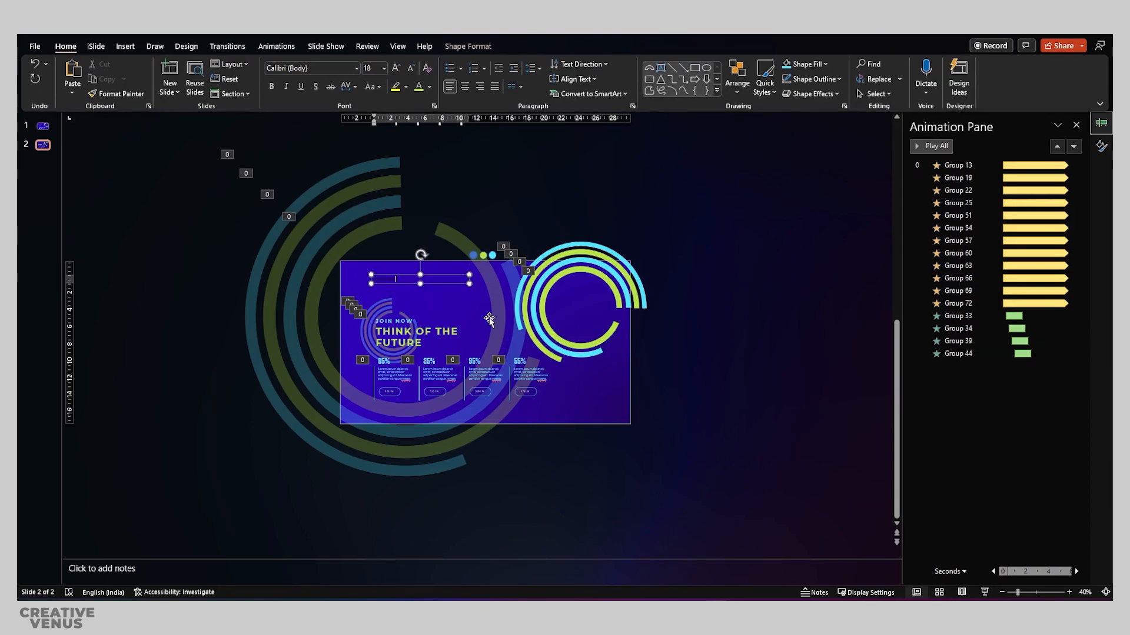
key(ctrl+a)
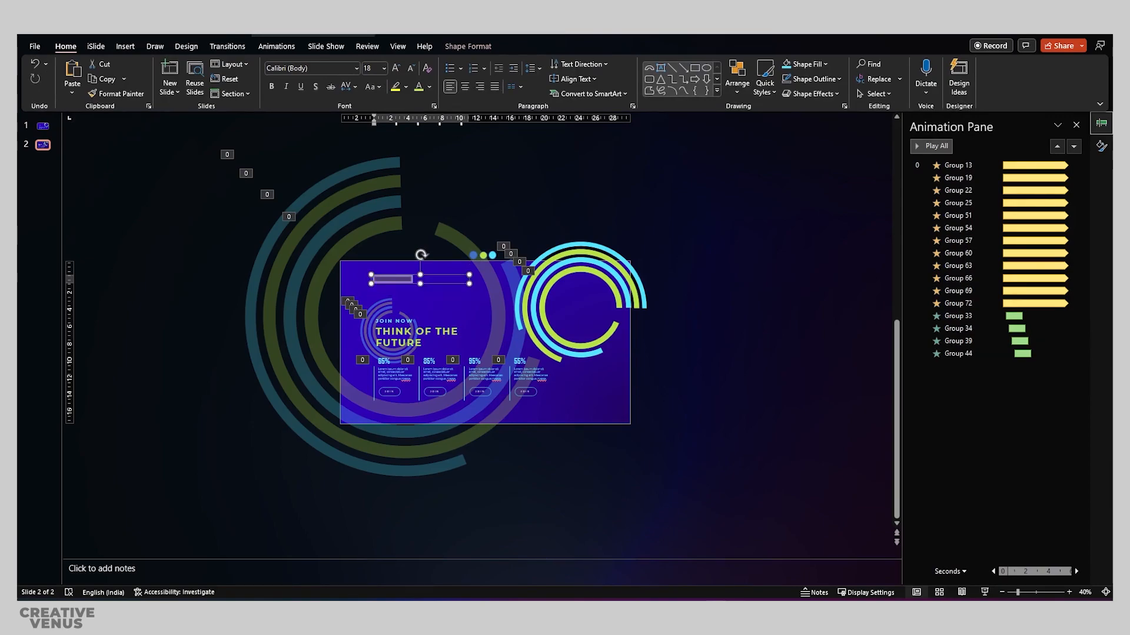
click(431, 88)
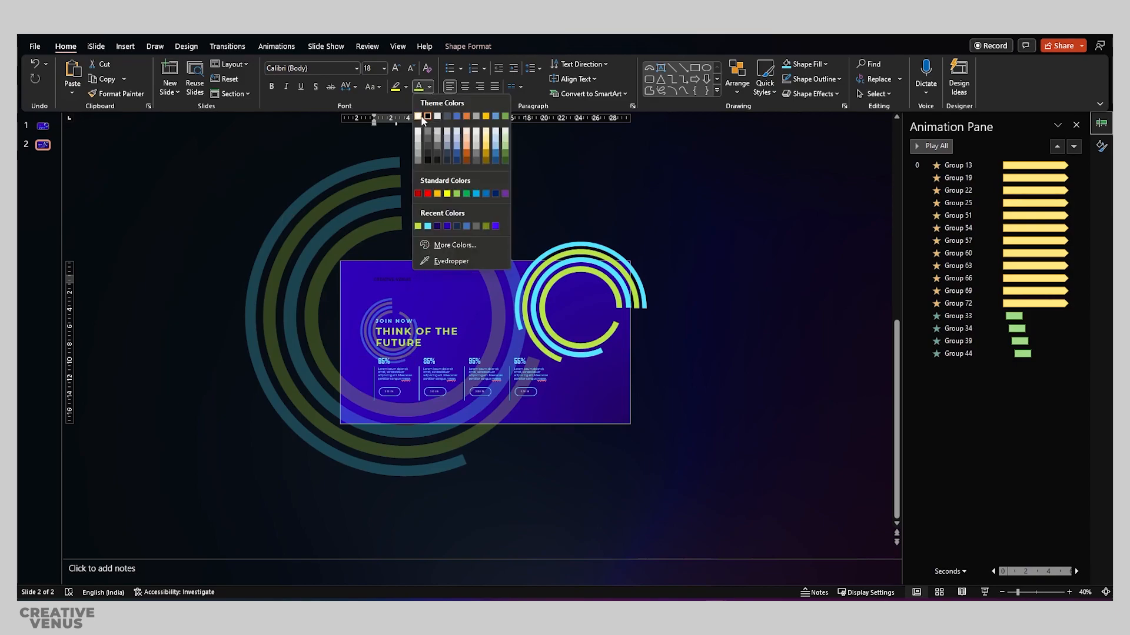
click(418, 116)
Format the CREATIVE VENUS text in bold Montserrat with Very Loose character spacing.
click(310, 69)
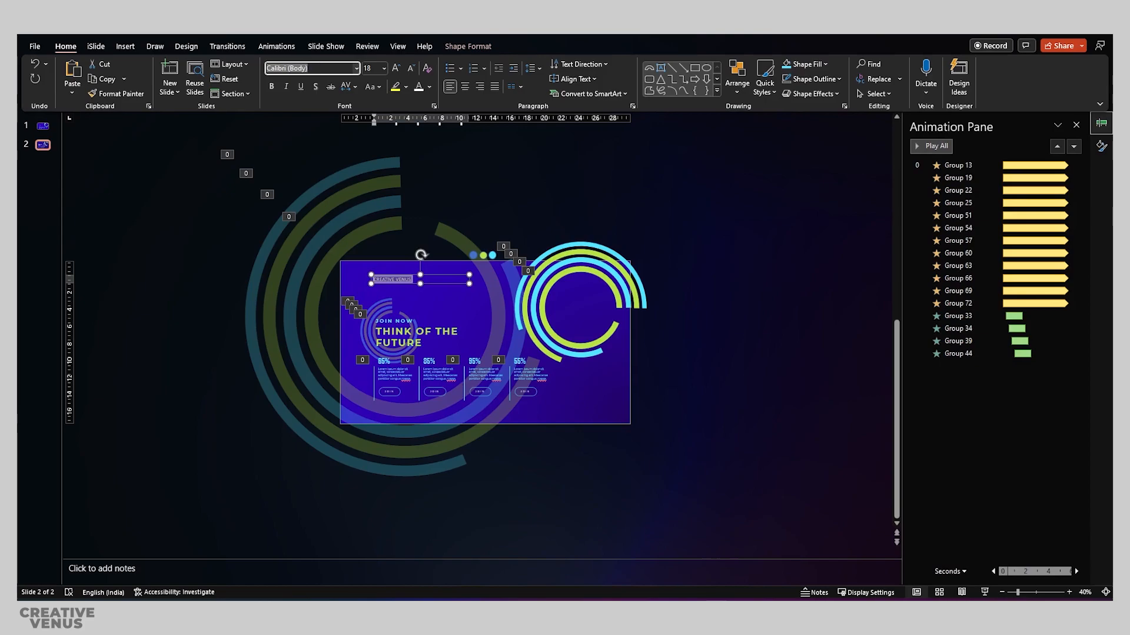
text(Montserrat)
key(Return)
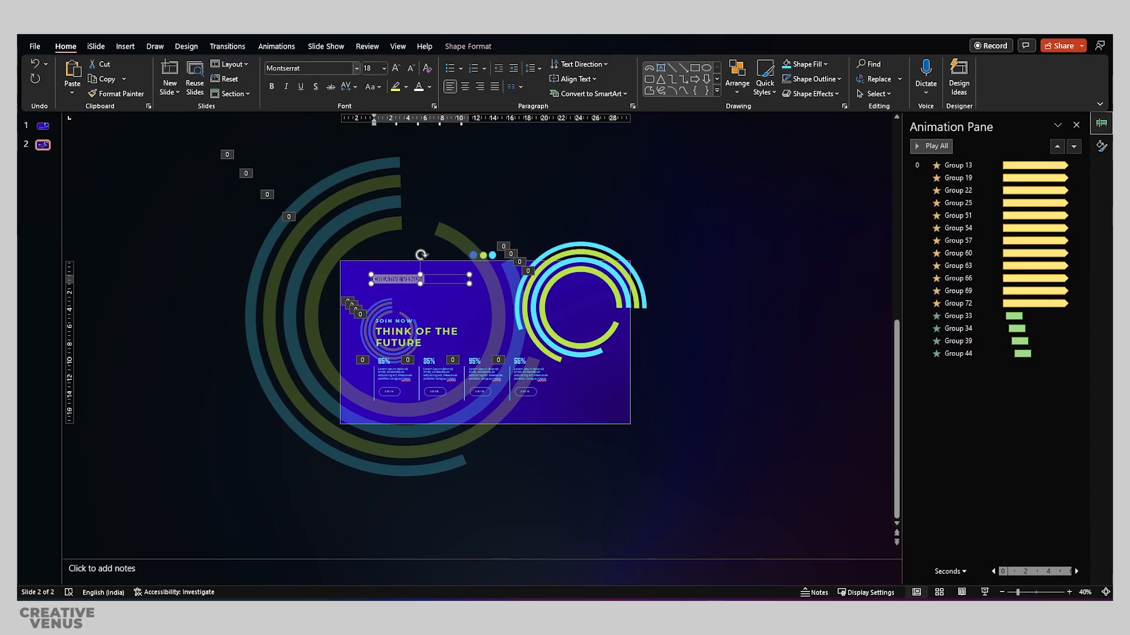
click(272, 87)
click(351, 86)
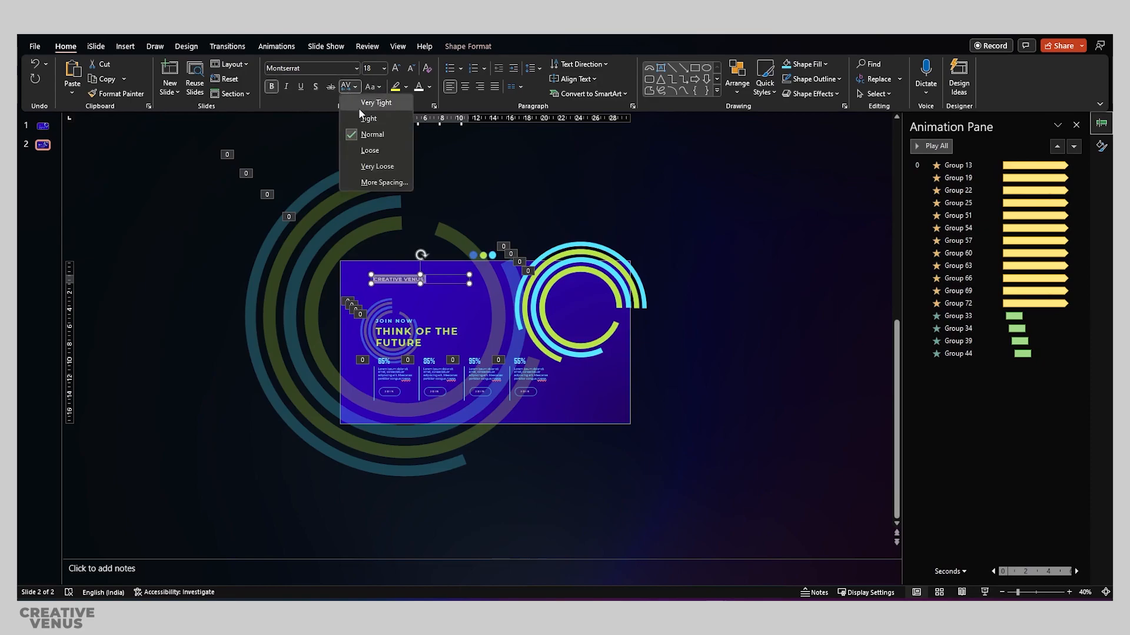
click(376, 167)
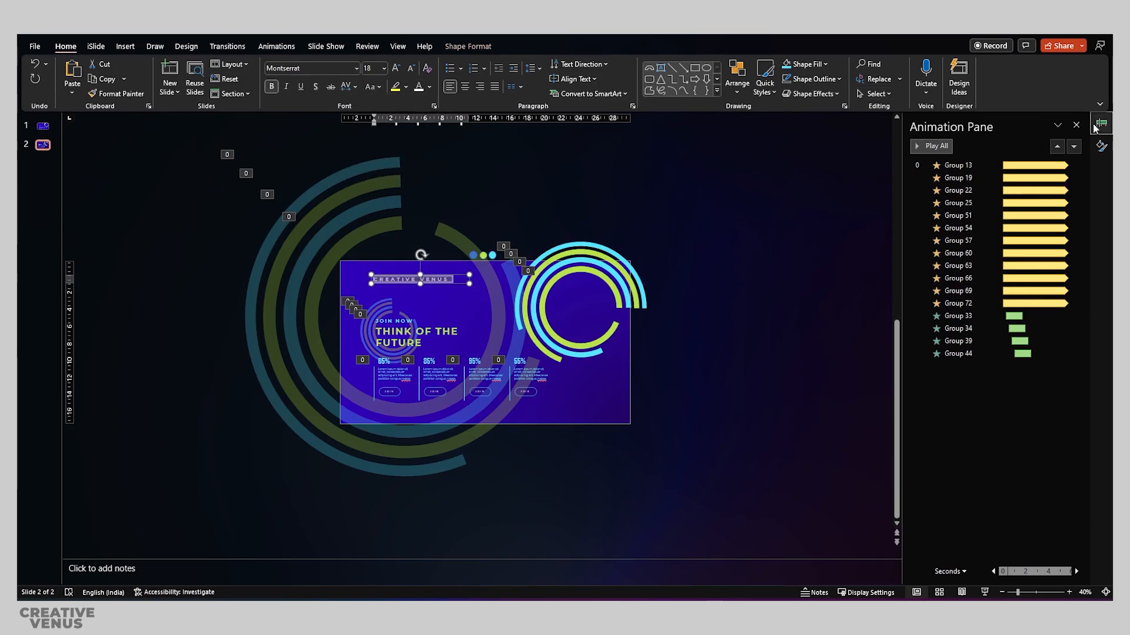
Set the CREATIVE VENUS text fill transparency to 83%.
click(1100, 146)
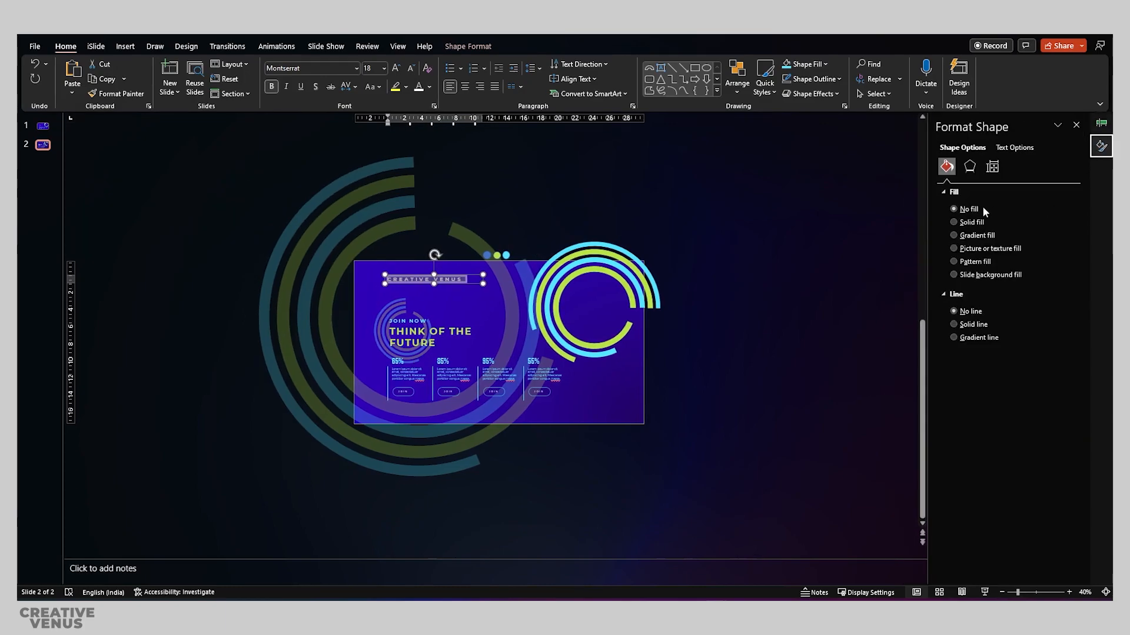
click(1015, 149)
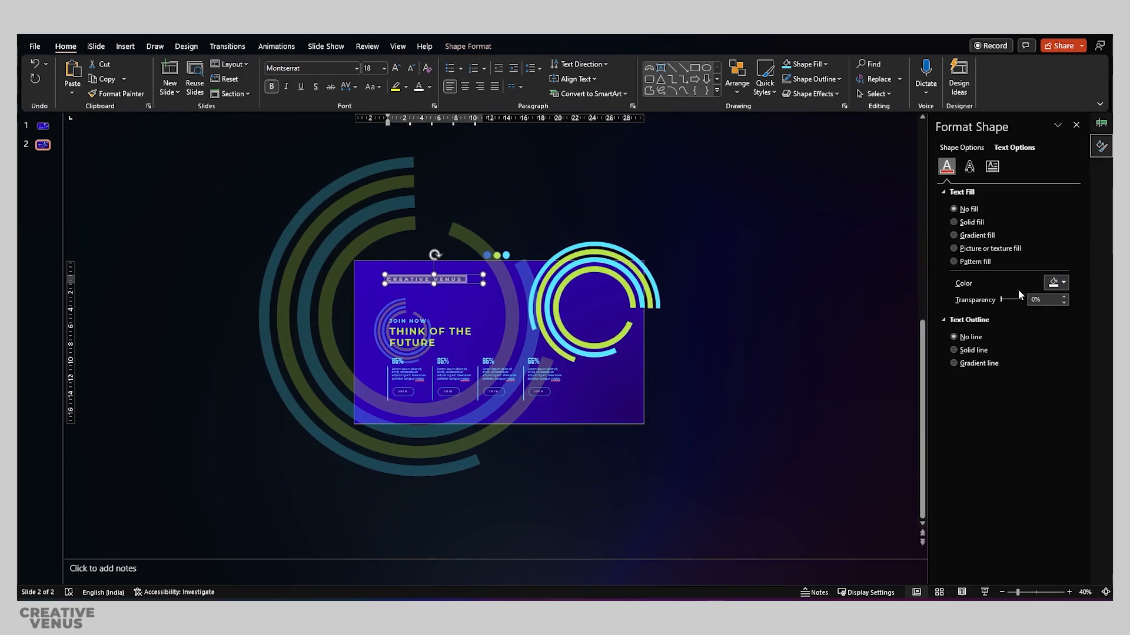
drag(1003, 297, 1021, 300)
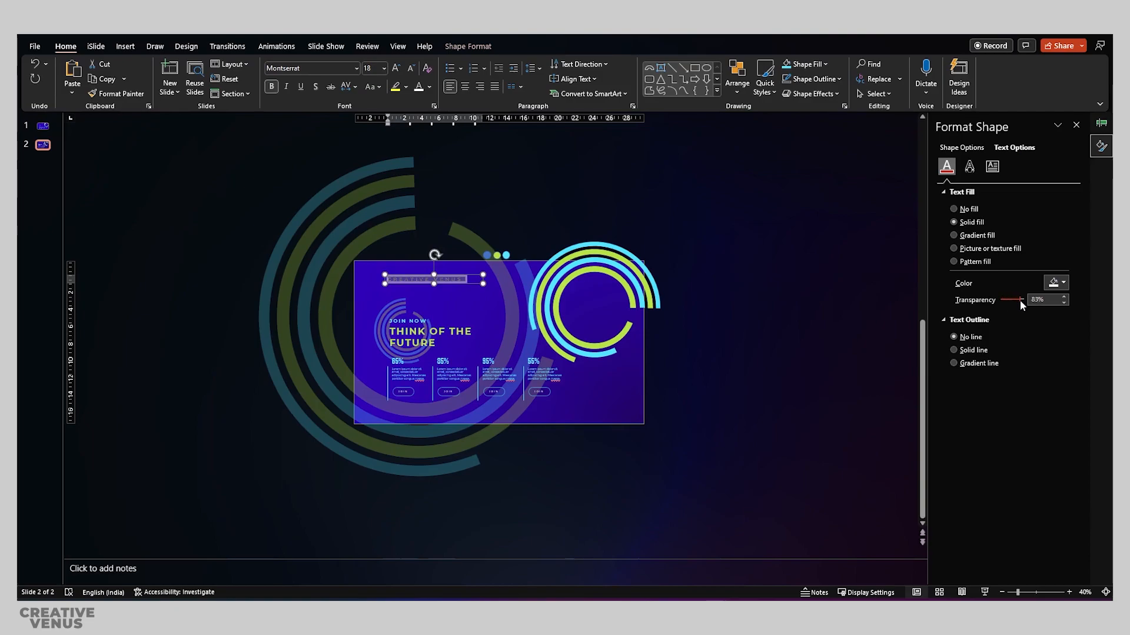
Move the CREATIVE VENUS text to the slide's upper-left corner and reduce its font size to 11.
drag(464, 276, 425, 263)
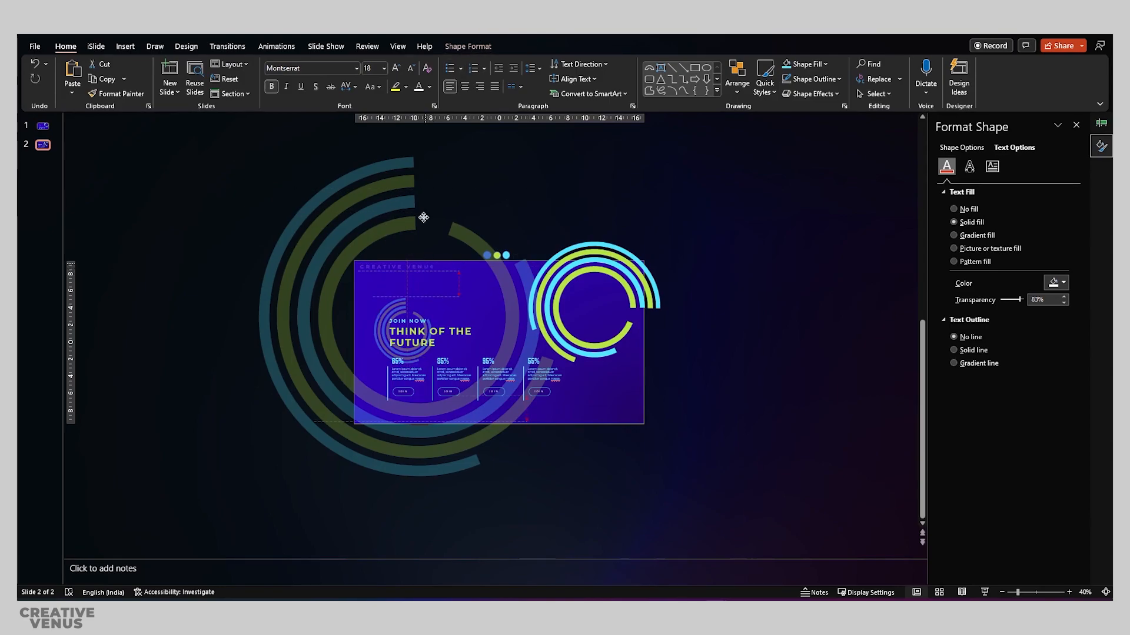
drag(423, 217, 424, 217)
click(410, 69)
click(410, 69)
click(410, 68)
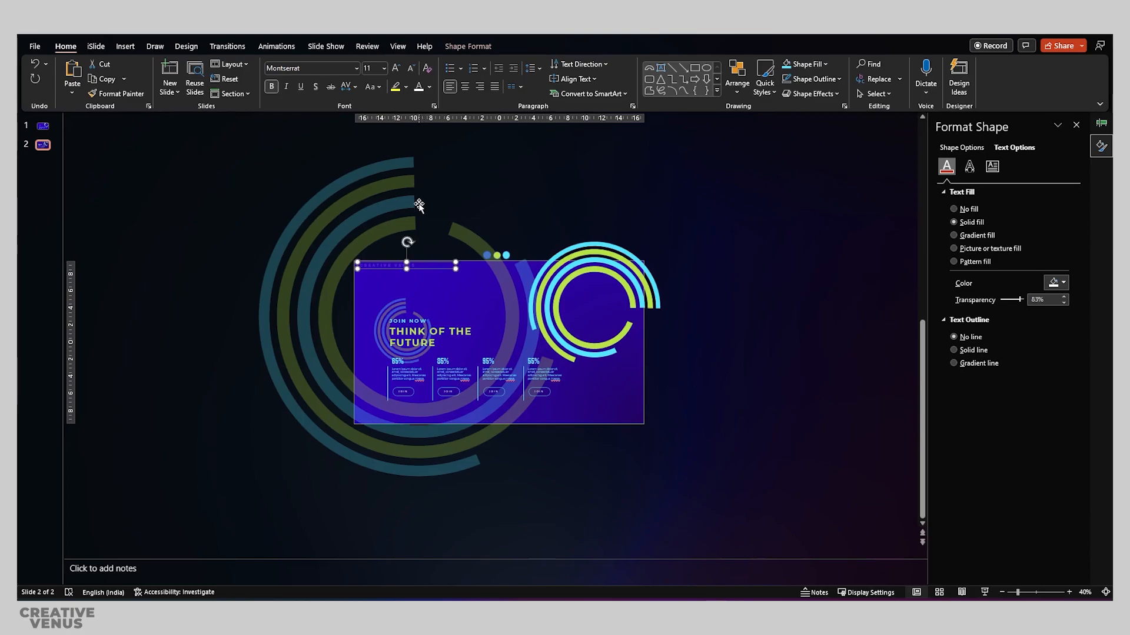
drag(423, 268, 425, 272)
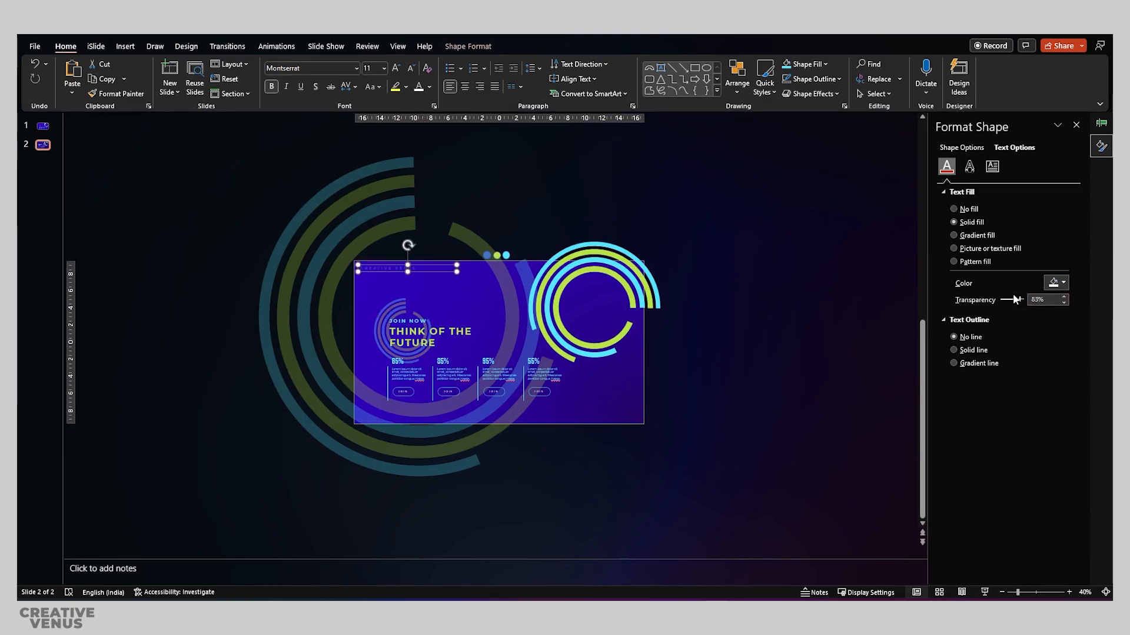
Set the CREATIVE VENUS text transparency to 55% and preview the slide show.
drag(1019, 298, 1015, 301)
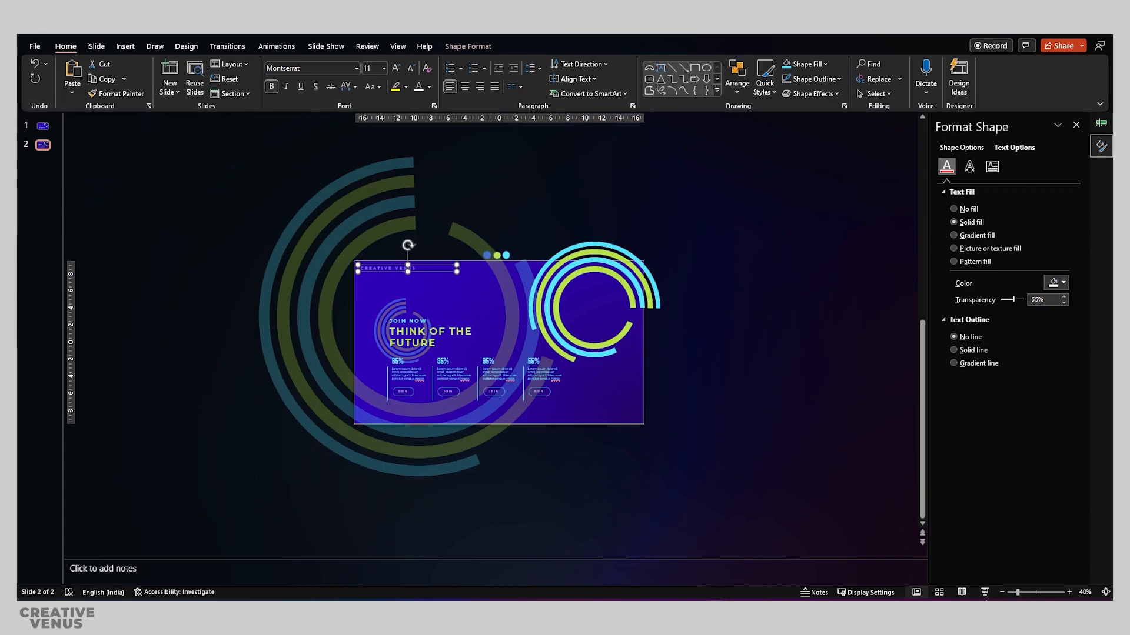
click(984, 592)
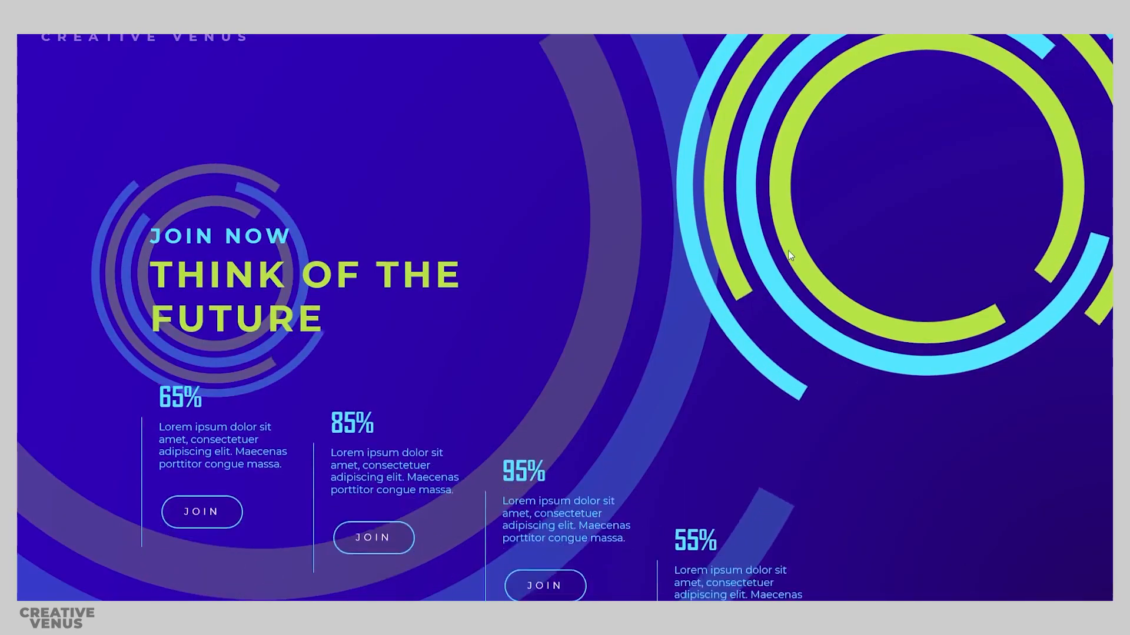